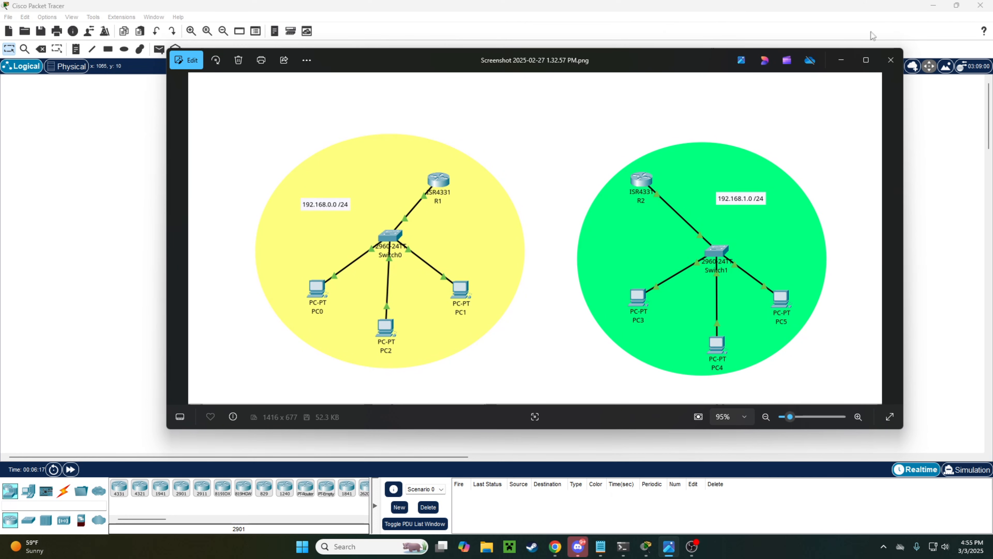
Step: Close the reference screenshot and place an ISR4331 router, Router1, on the workspace
left_click(891, 60)
left_click_drag(119, 487, 471, 155)
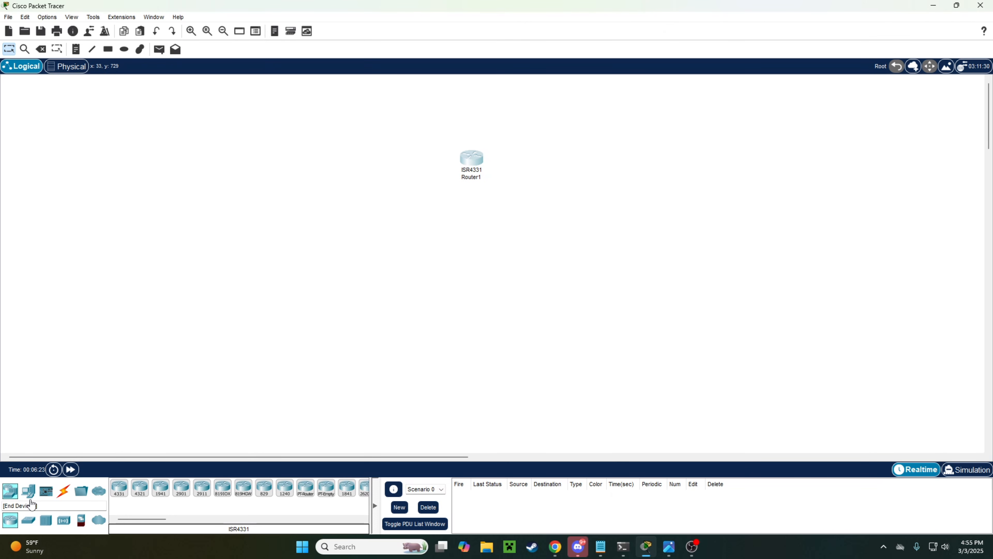
Step: Add a 2960 switch (Switch1) and three PCs, PC3, PC4 and PC5, to the canvas
left_click(29, 520)
left_click_drag(126, 486, 471, 245)
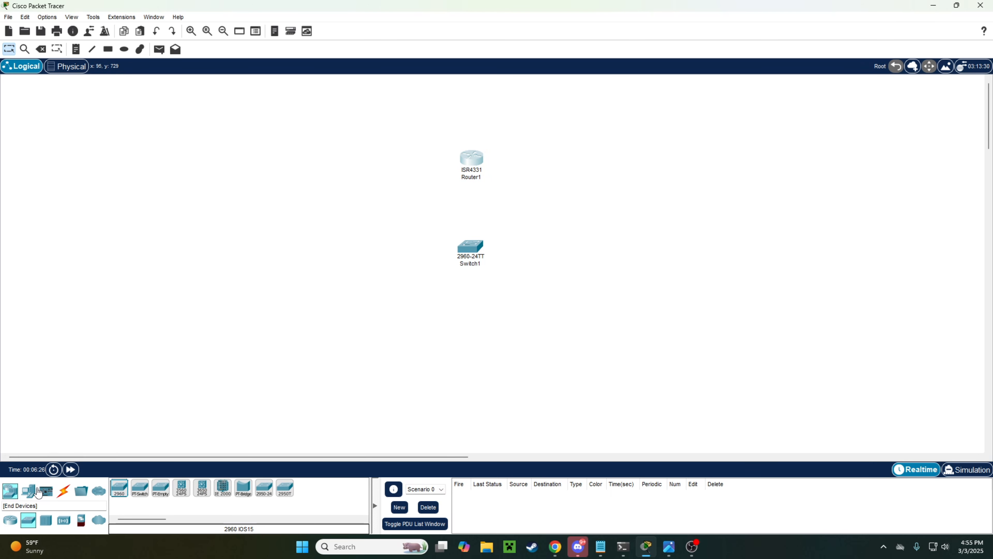
left_click(28, 490)
left_click_drag(119, 487, 422, 327)
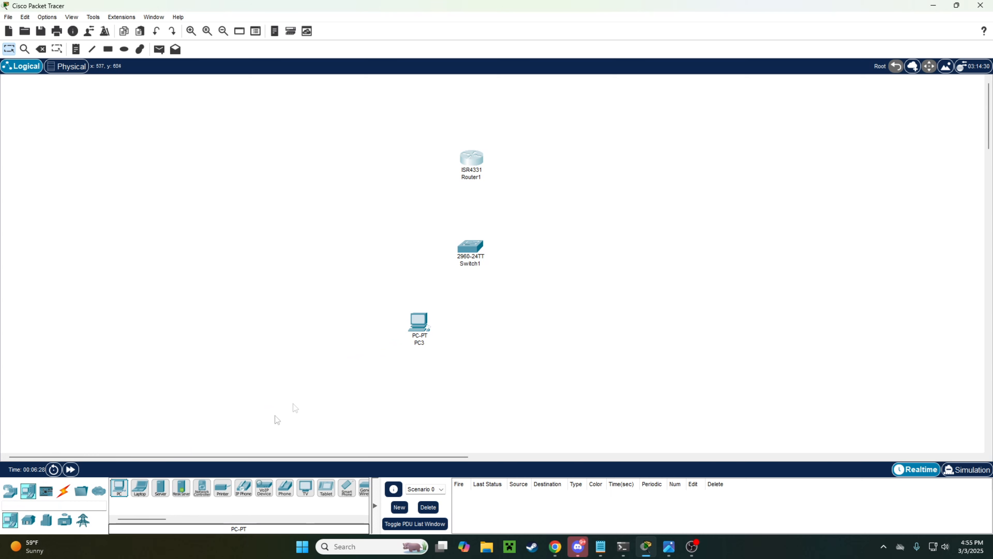
left_click_drag(120, 490, 477, 358)
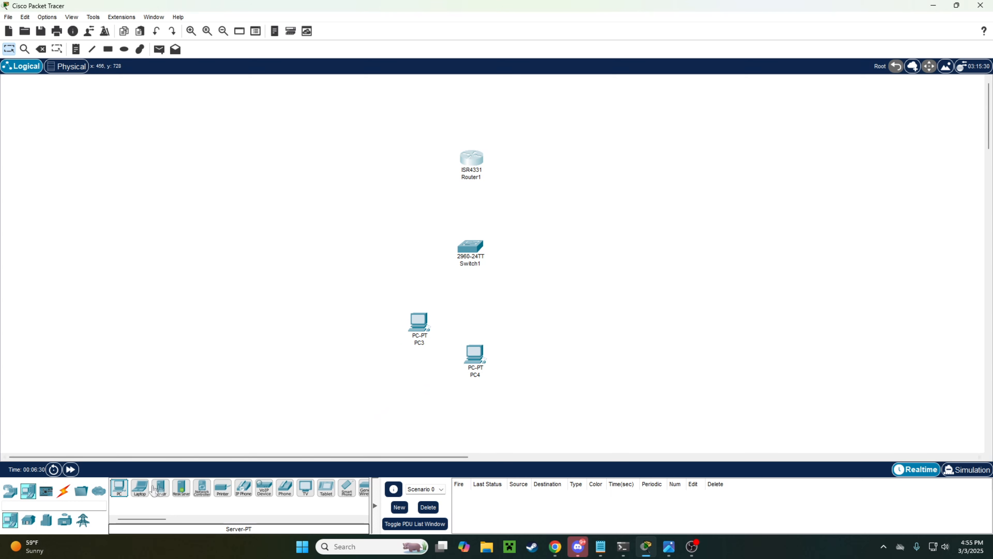
left_click_drag(119, 488, 528, 330)
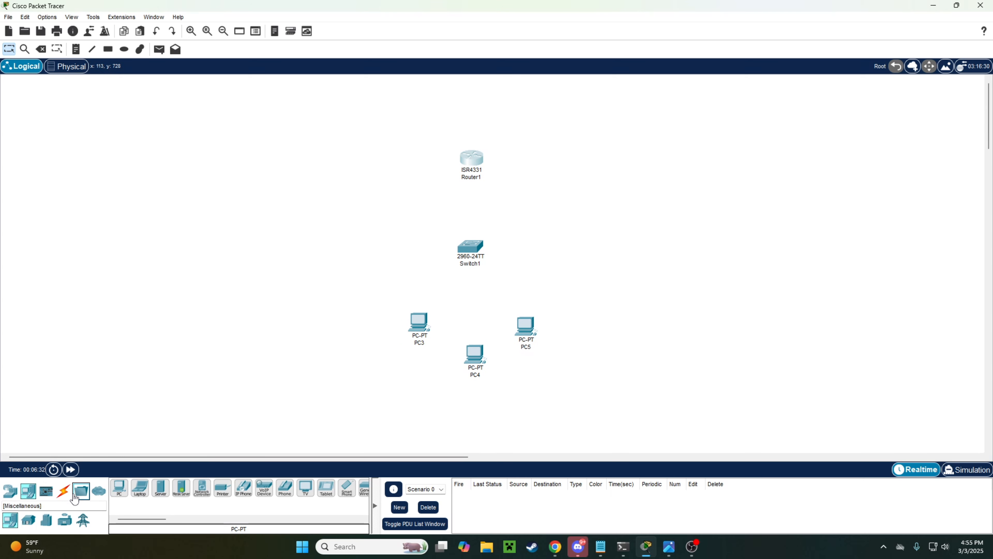
Step: Cable Router1 to Switch1 and Switch1 to PC3, PC4 and PC5 using automatic cables
left_click(64, 490)
left_click(116, 490)
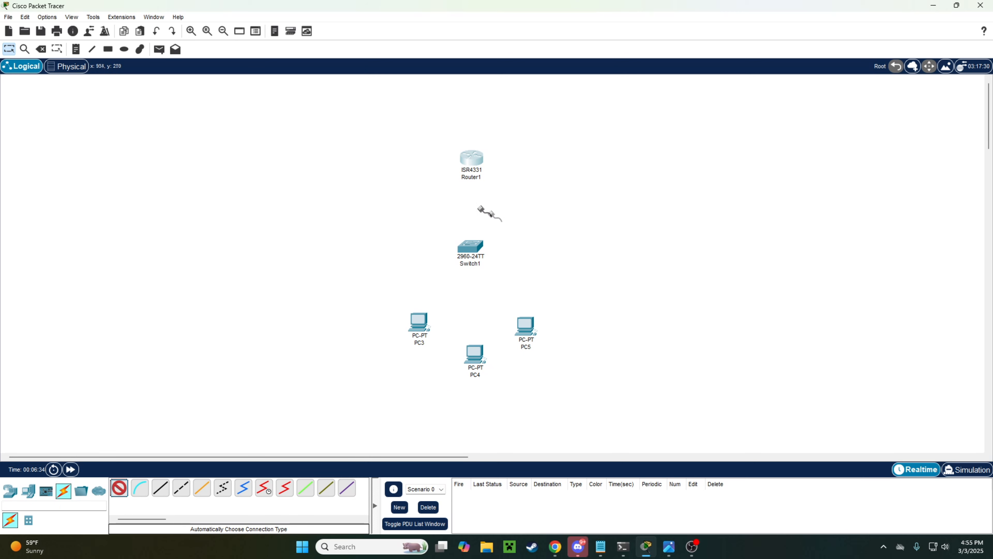
left_click(473, 161)
left_click(473, 247)
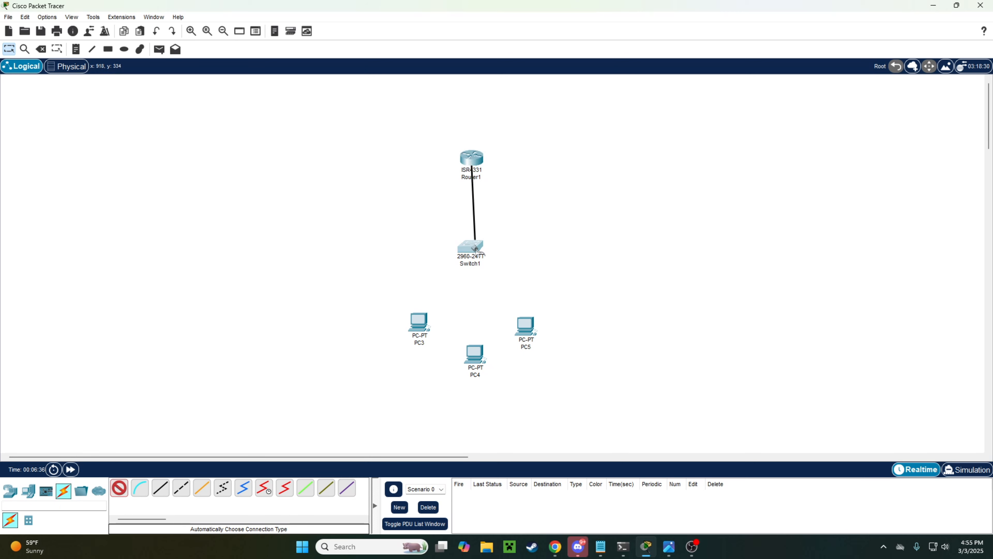
left_click(474, 248)
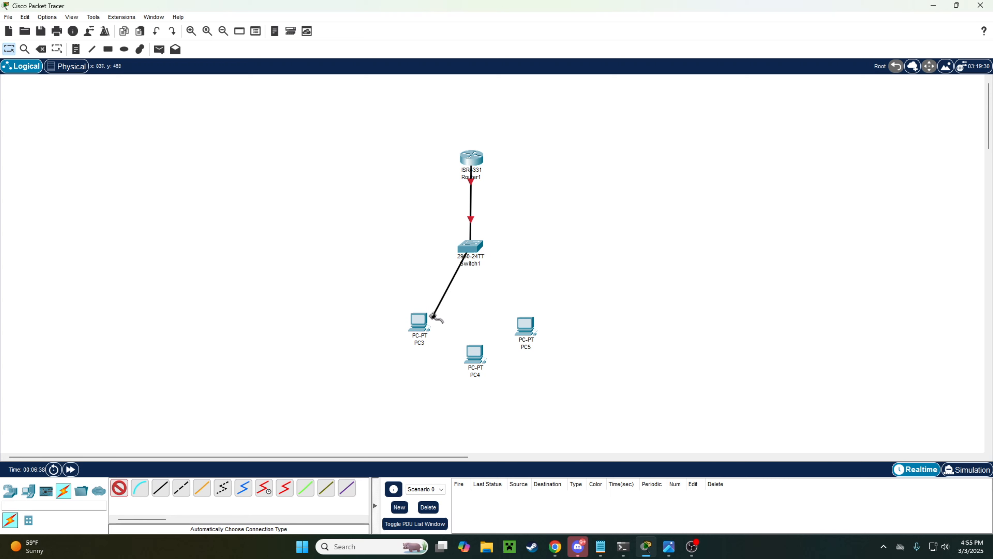
left_click(418, 322)
left_click(465, 248)
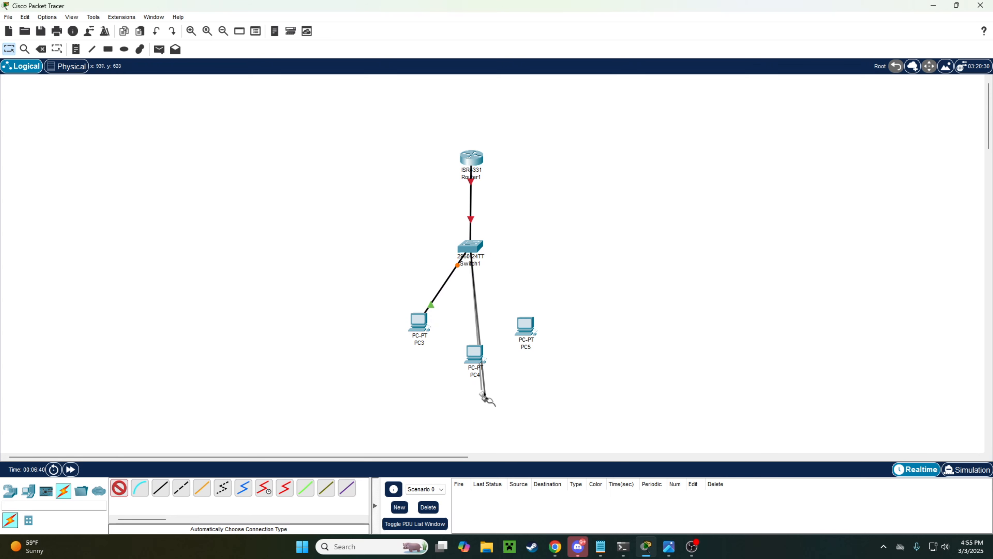
left_click(475, 352)
left_click(119, 487)
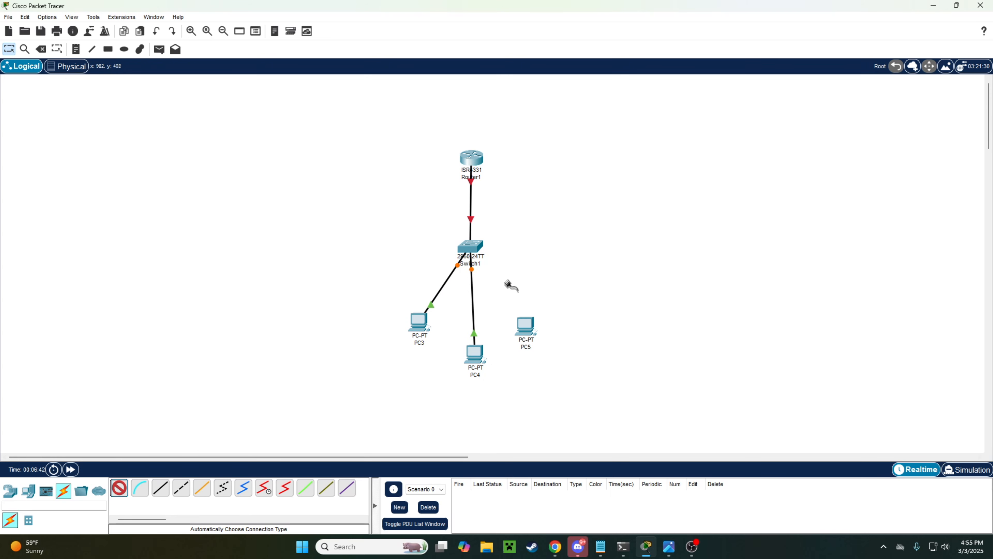
left_click(470, 249)
left_click(525, 325)
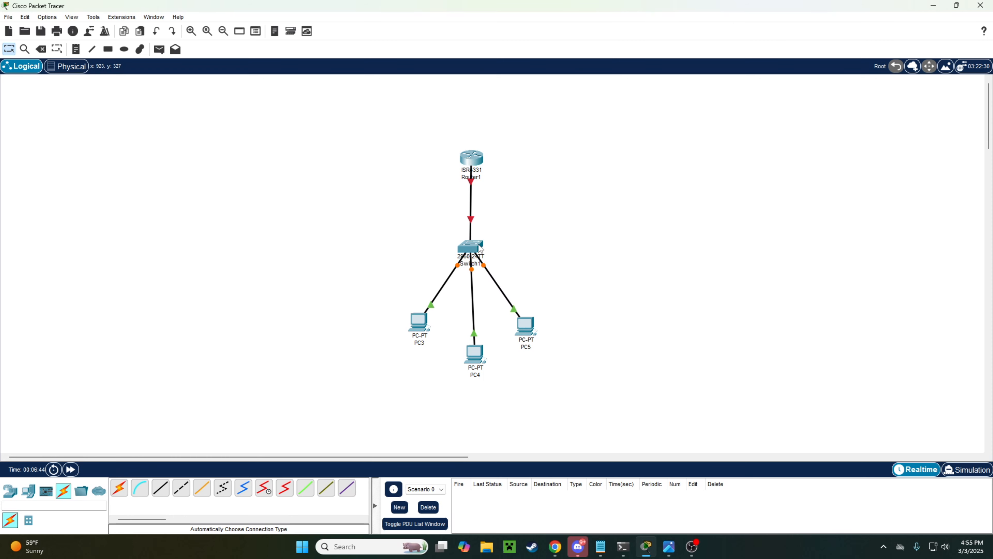
Step: Move Switch1 and Router1 slightly lower and bring up Router1's device window
left_click_drag(473, 248, 472, 265)
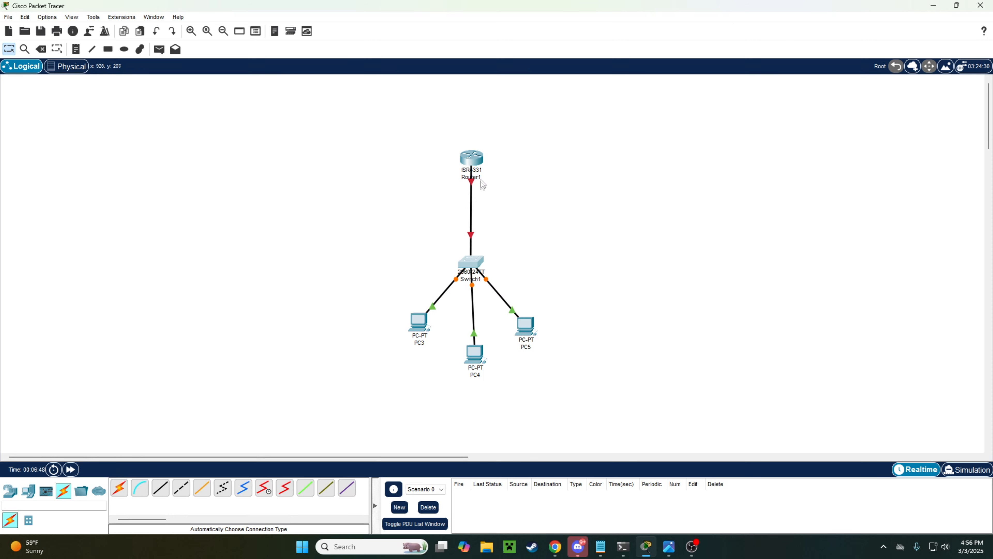
mouse_move(478, 159)
left_mouse_down()
mouse_move(477, 174)
mouse_move(477, 166)
left_mouse_up()
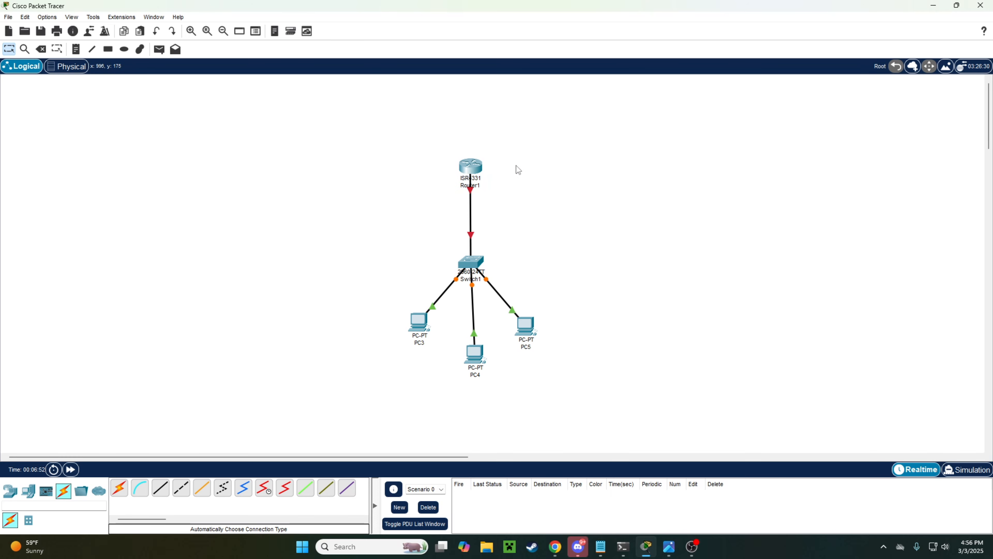
left_click(469, 167)
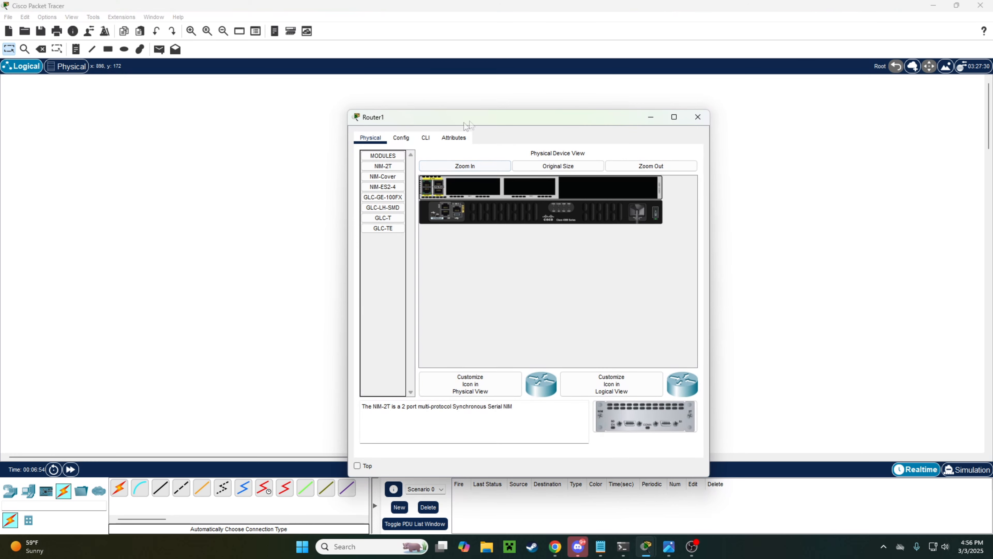
Step: Answer no to Router1's initial configuration dialog in the CLI, reaching the Router> prompt
left_click(425, 137)
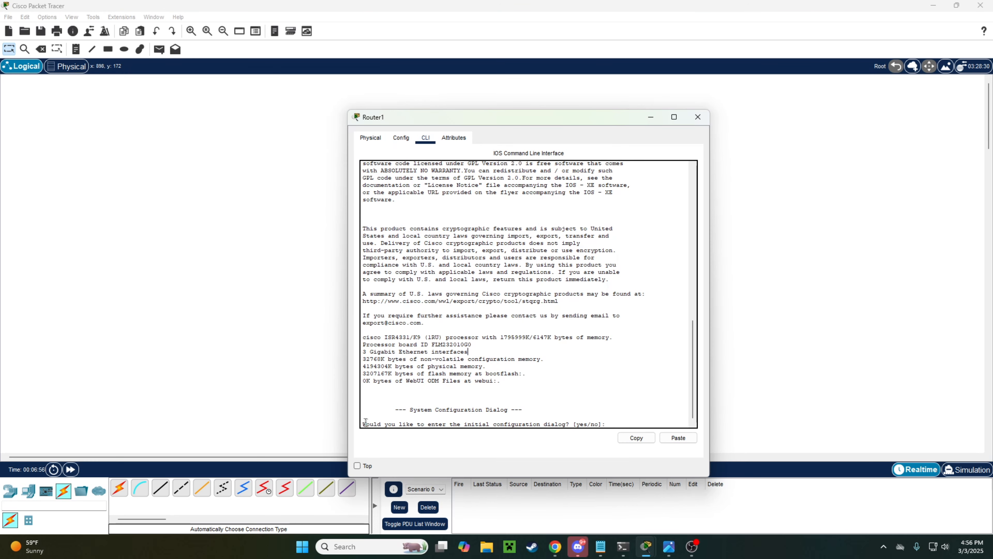
left_click_drag(363, 423, 612, 424)
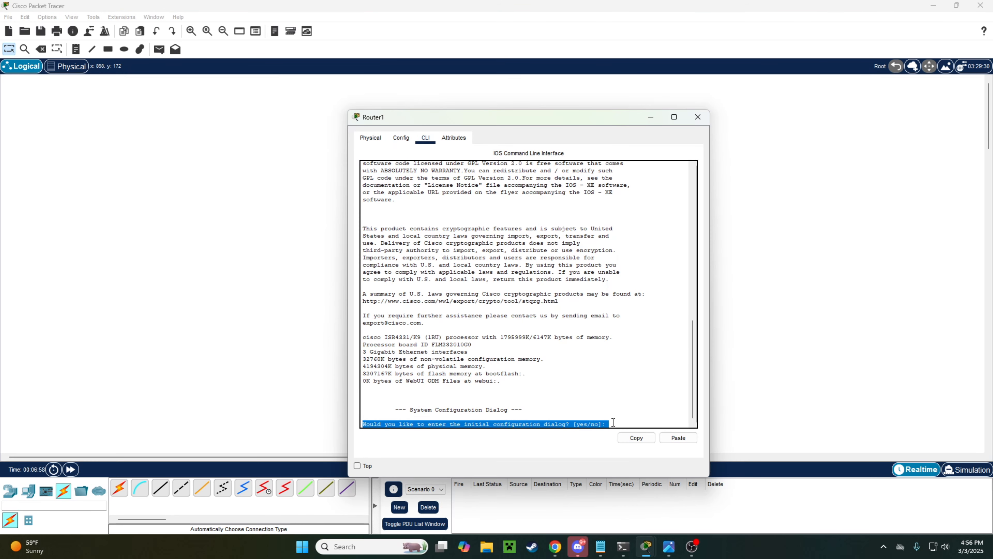
left_click_drag(573, 120, 647, 73)
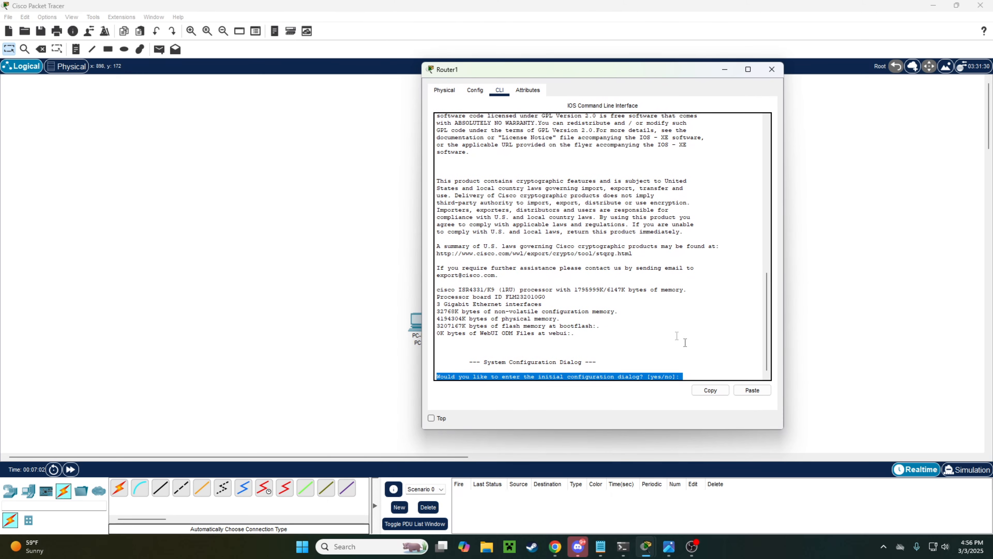
left_click(713, 364)
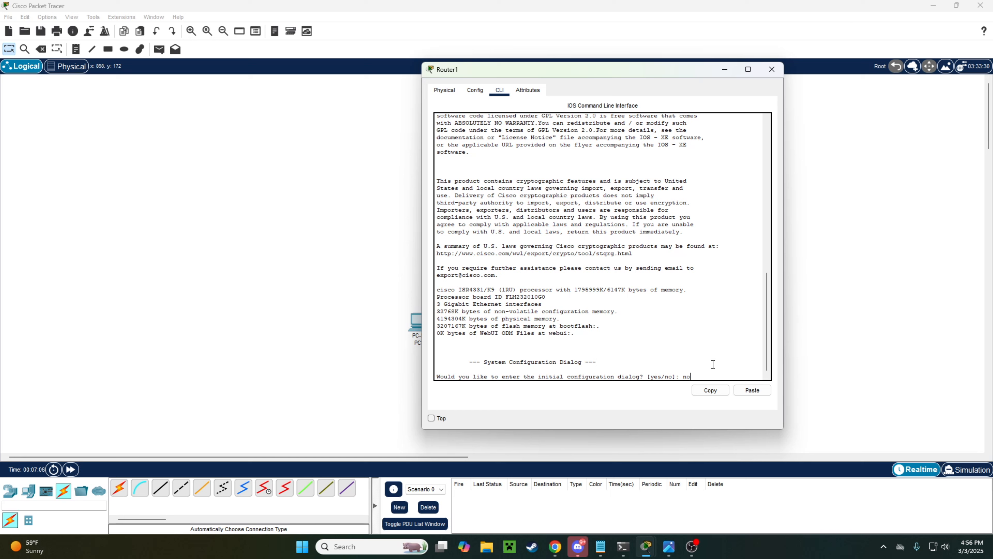
key("Return")
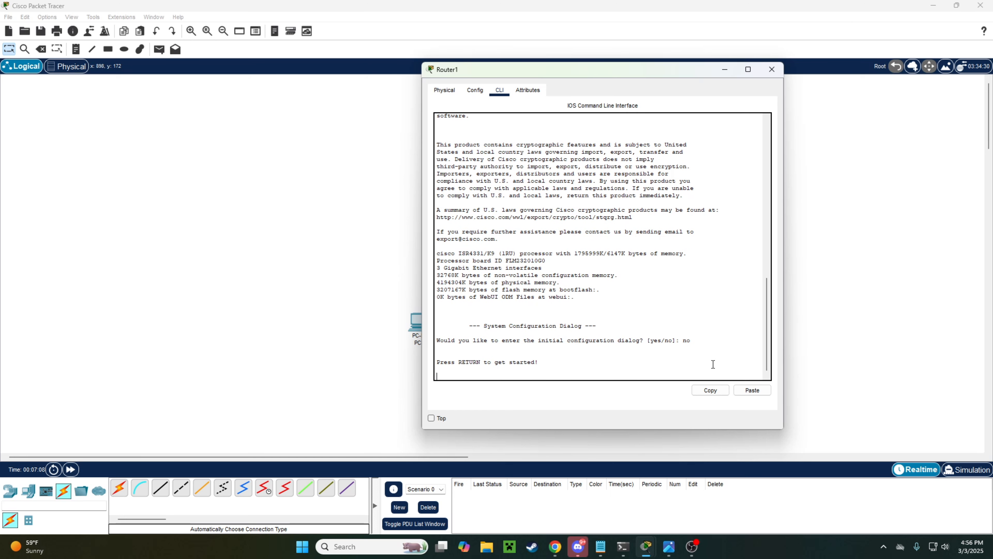
key("Return")
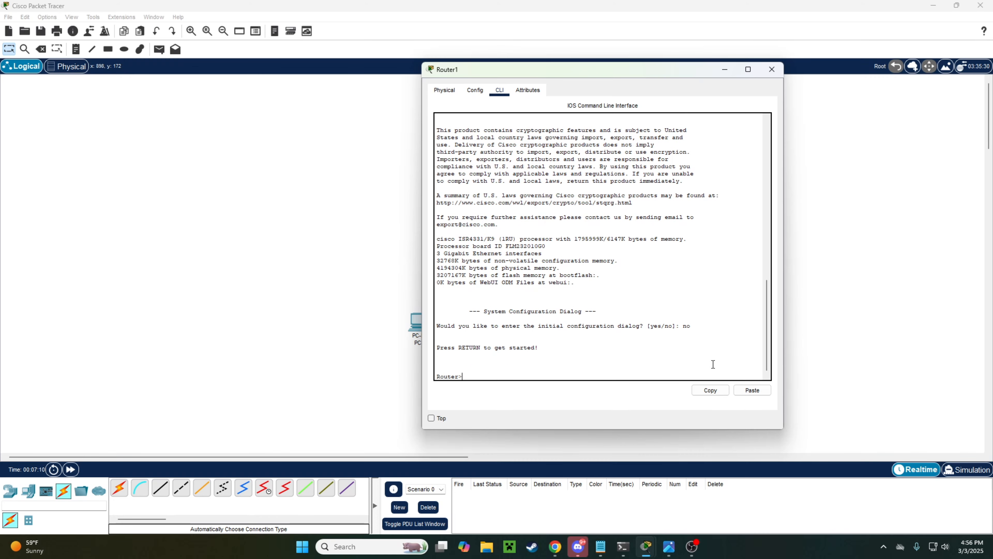
Step: Enter privileged EXEC mode on Router1 with enable
left_click_drag(517, 72, 590, 80)
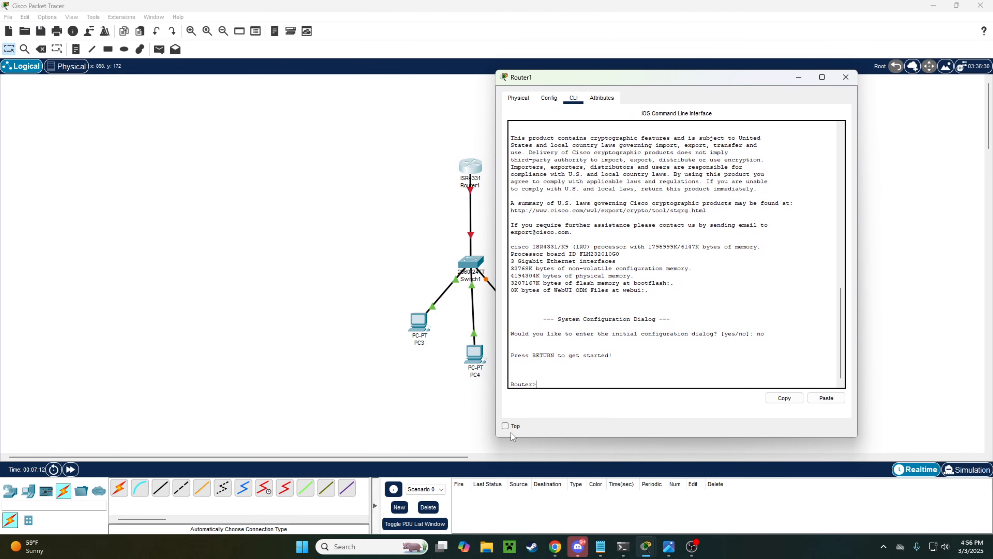
mouse_move(537, 385)
left_mouse_down()
mouse_move(511, 381)
mouse_move(534, 382)
left_mouse_up()
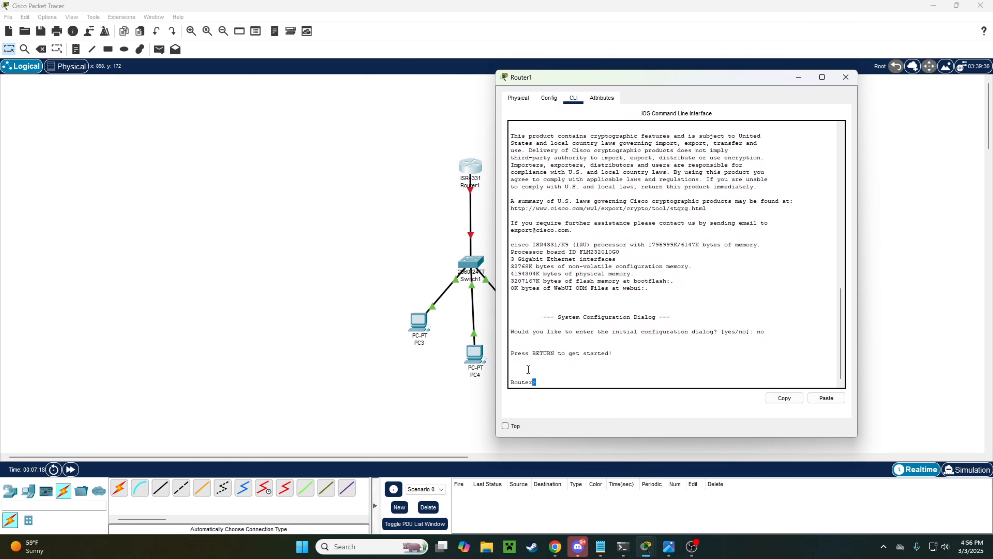
key("Return")
key("Return")
key("Return")
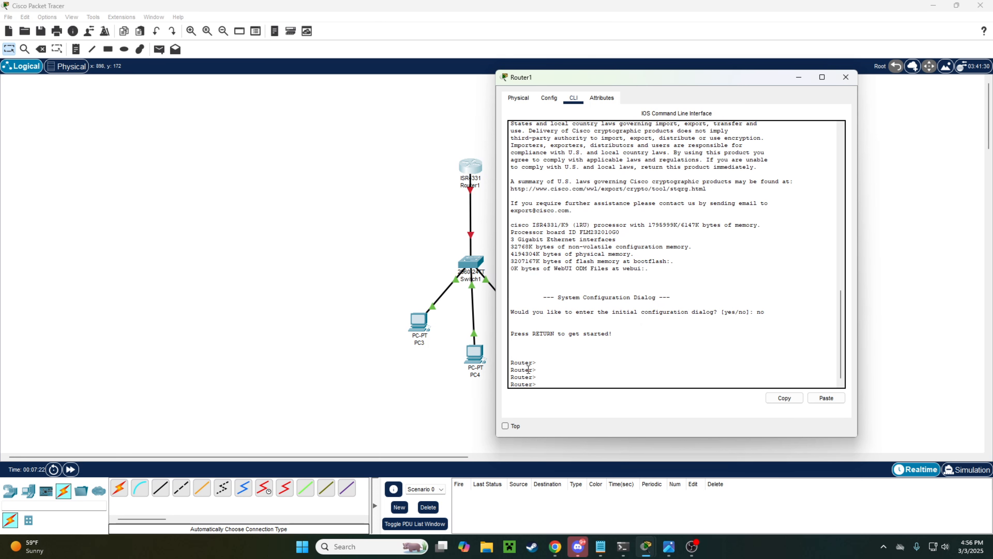
type("enable")
key("Return")
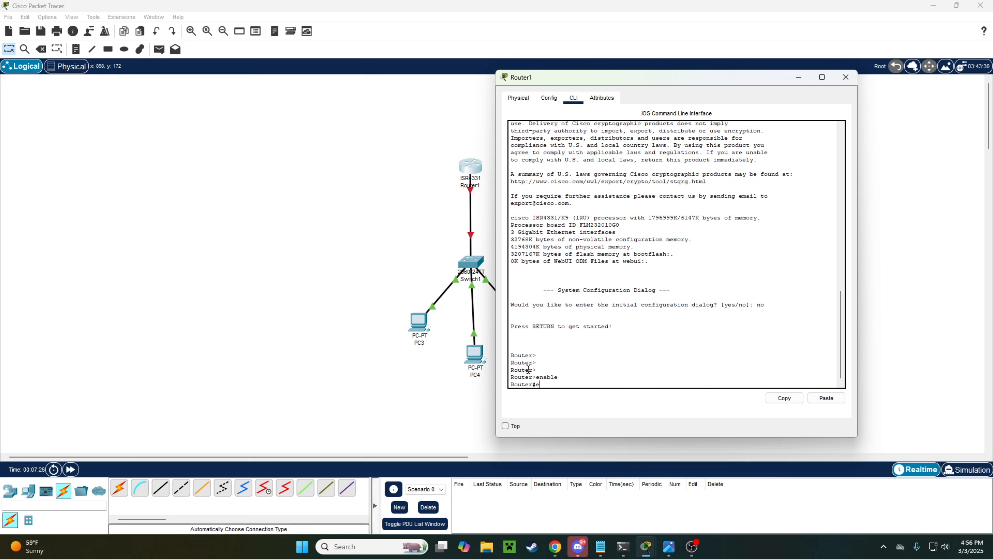
key("Return")
key("Return")
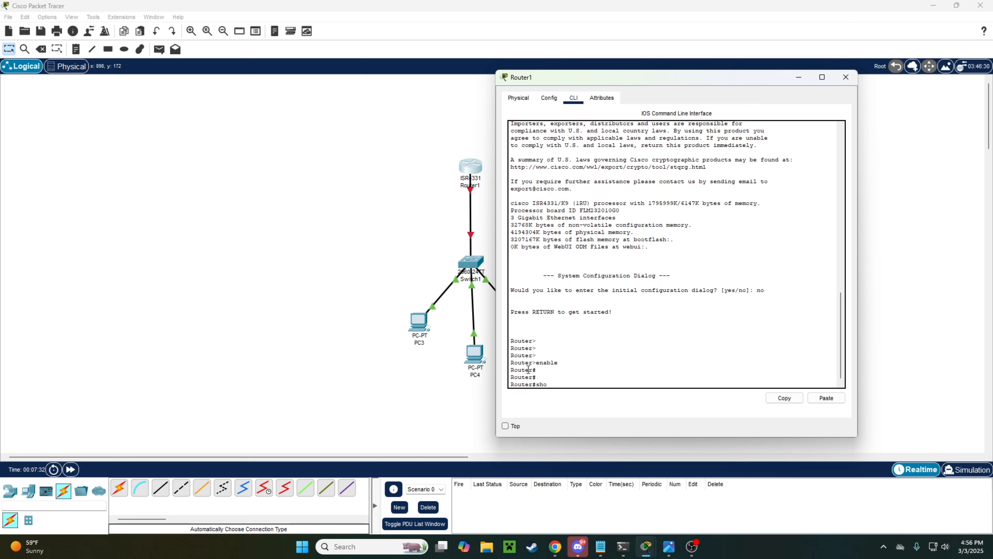
Step: Run show running-config and page through the output to the end
type("show run")
key("Tab")
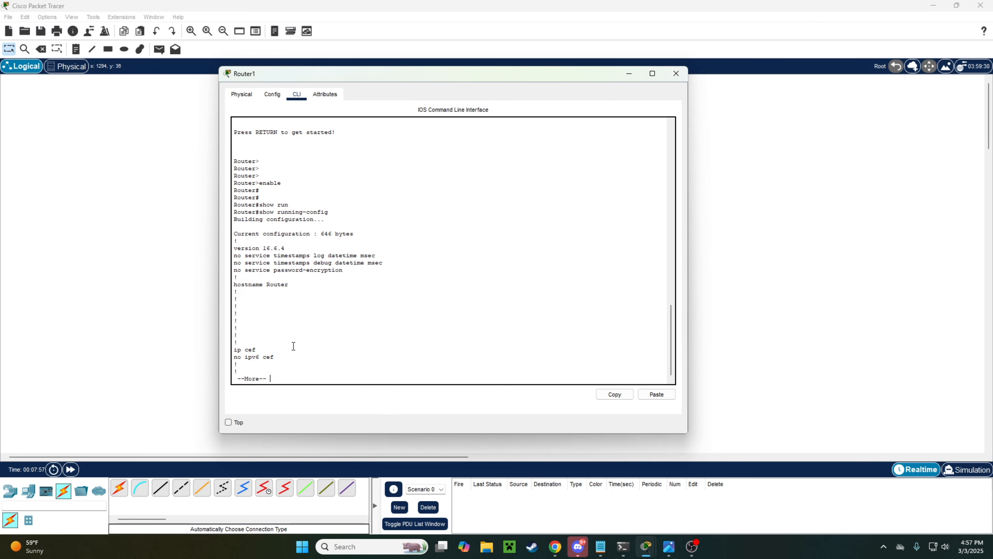
key("space")
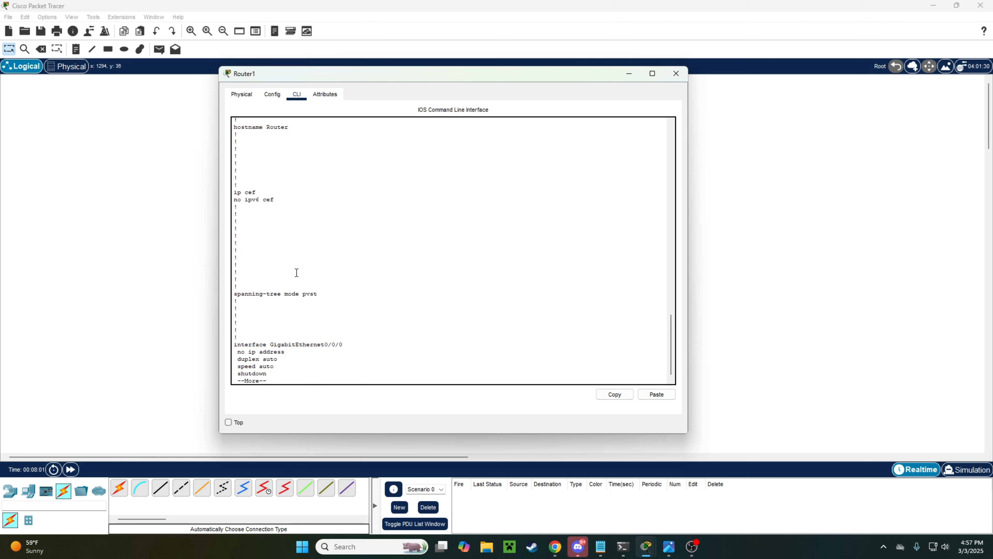
key("Return")
key("Return")
key("Return")
key("Return")
key("Return")
key("Return")
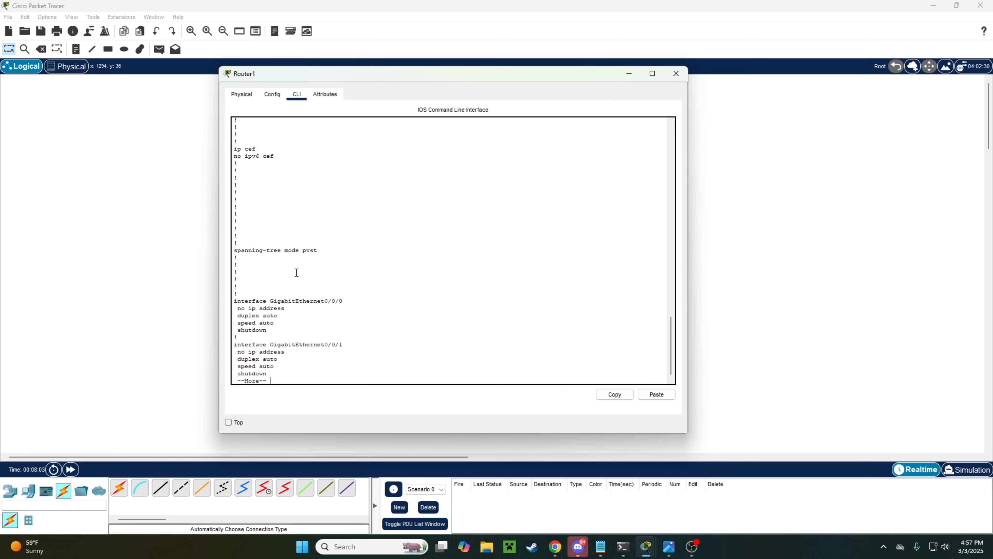
key("Return")
key("Return")
key("Return")
key("Return")
key("Return")
key("Return")
key("Return")
key("Return")
key("Return")
key("Return")
key("Return")
key("Return")
key("Return")
key("Return")
key("Return")
key("Return")
key("Return")
key("Return")
key("Return")
key("Return")
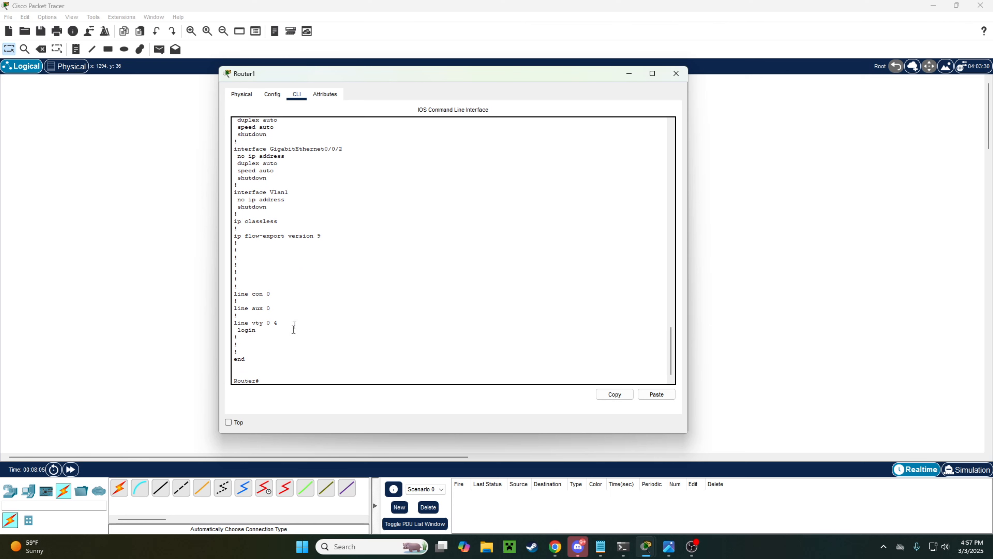
Step: Scroll back through Router1's running-config output to review the interfaces
double_click(240, 361)
double_click(259, 380)
left_click(261, 382)
left_click_drag(257, 383, 231, 231)
scroll(276, 276, "up", 2)
scroll(270, 270, "up", 10)
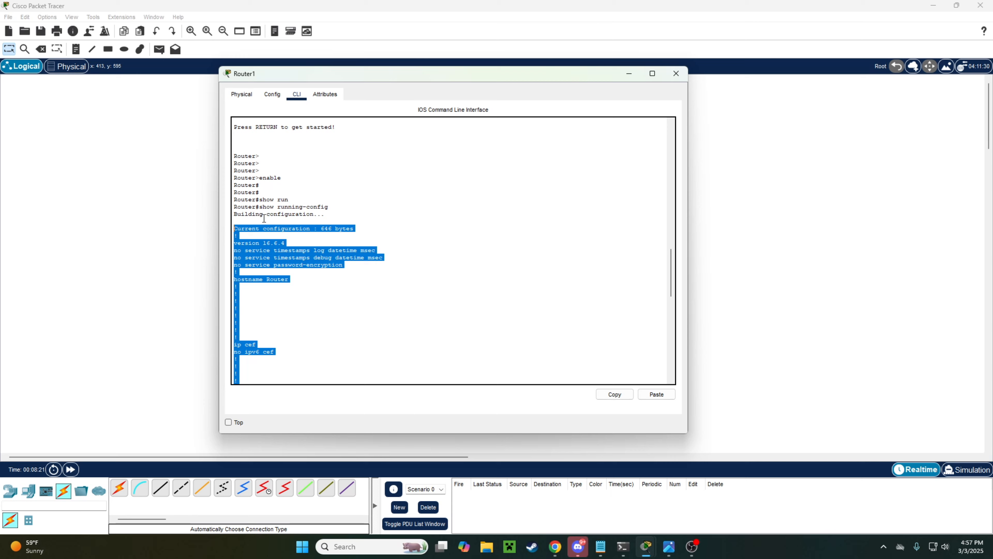
scroll(289, 219, "down", 15)
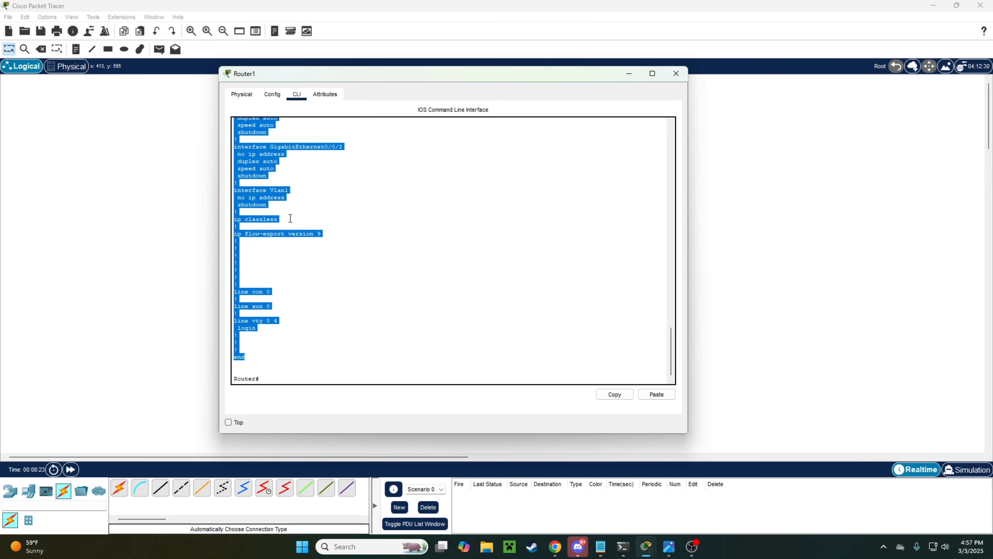
scroll(302, 304, "up", 10)
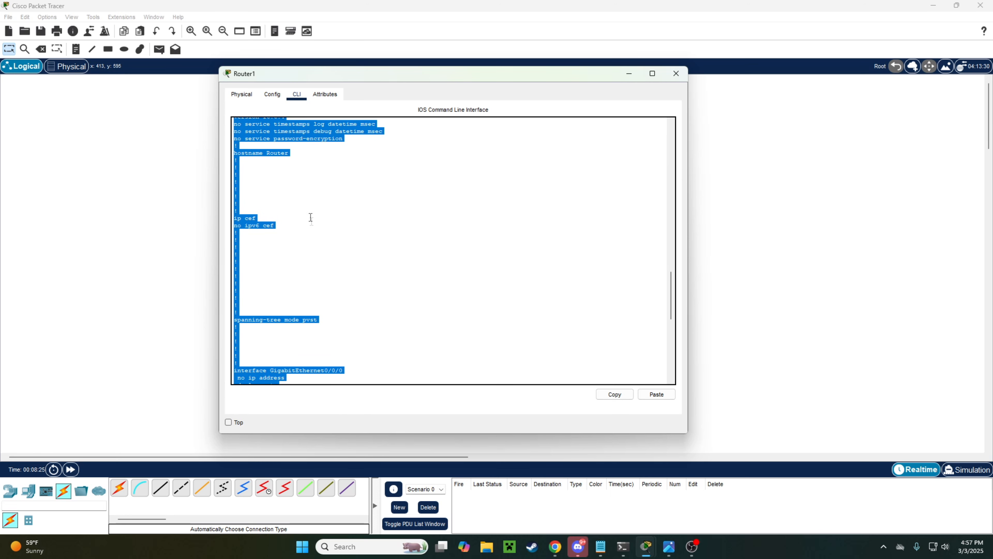
scroll(310, 215, "up", 4)
scroll(289, 239, "down", 5)
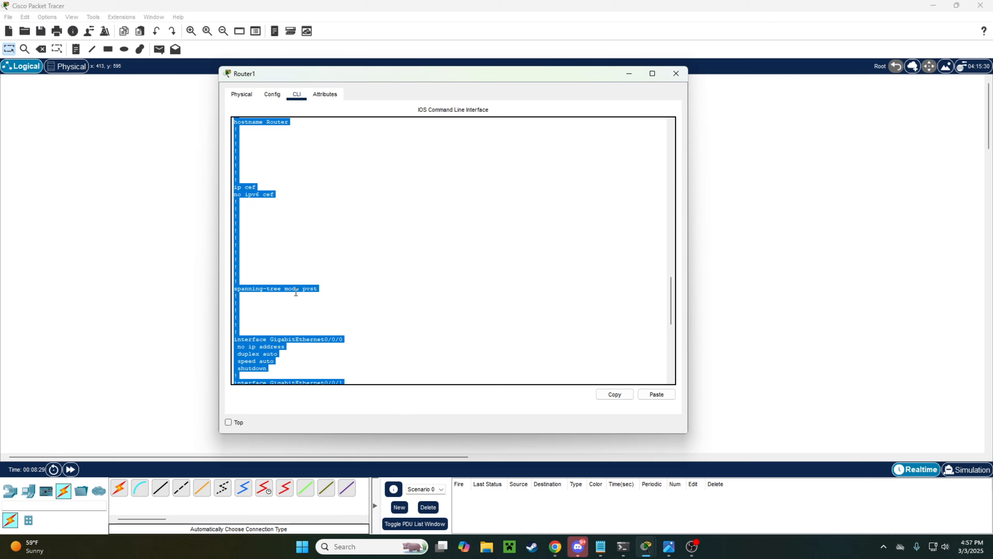
scroll(297, 291, "down", 3)
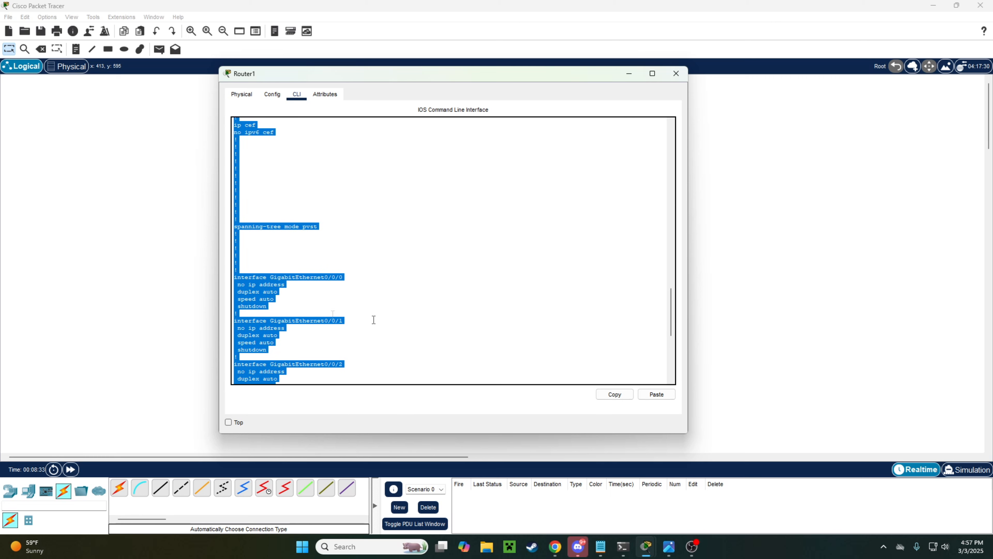
Step: Highlight GigabitEthernet0/0/0's interface and no ip address lines, plus a shutdown line
left_click(348, 283)
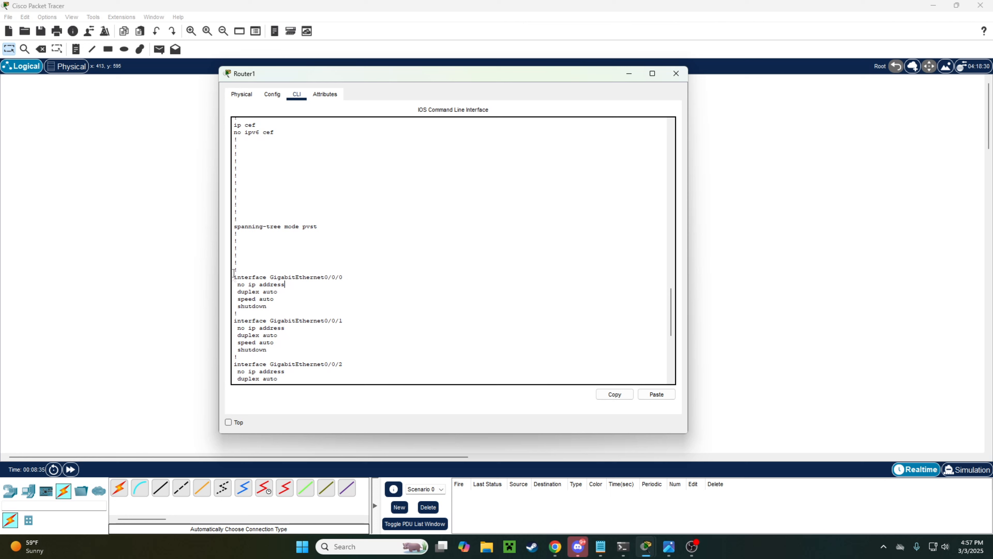
left_click_drag(234, 277, 353, 278)
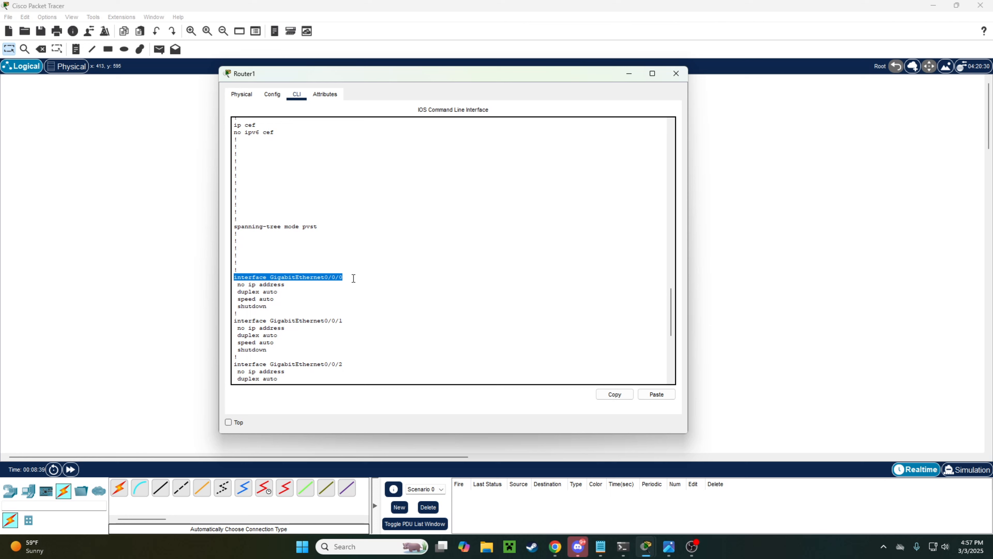
left_click_drag(354, 278, 357, 277)
left_click(297, 290)
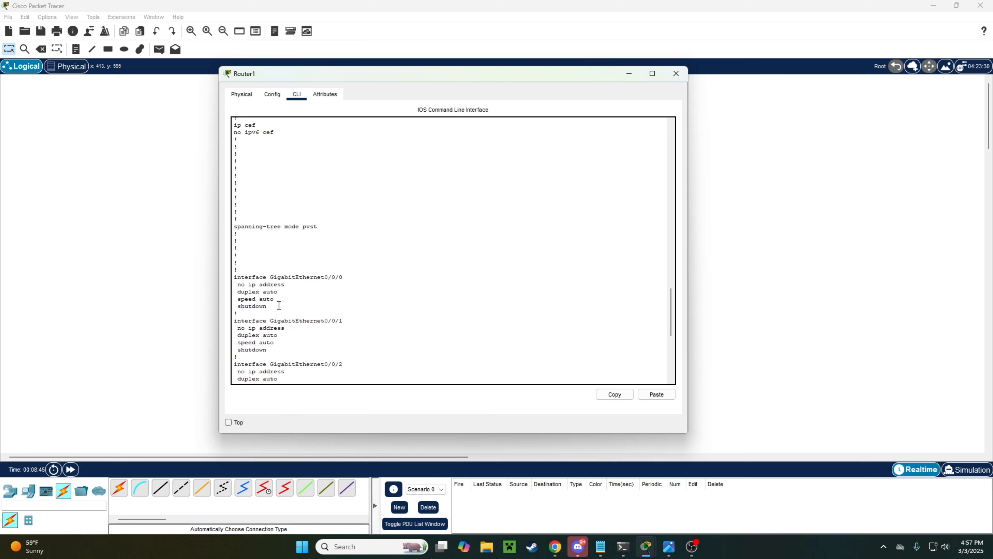
mouse_move(279, 307)
left_mouse_down()
mouse_move(251, 274)
mouse_move(240, 284)
mouse_move(274, 306)
left_mouse_up()
left_click(240, 285)
left_click_drag(274, 350, 237, 349)
left_click_drag(286, 285, 235, 285)
left_click(340, 285)
left_click_drag(343, 278, 234, 277)
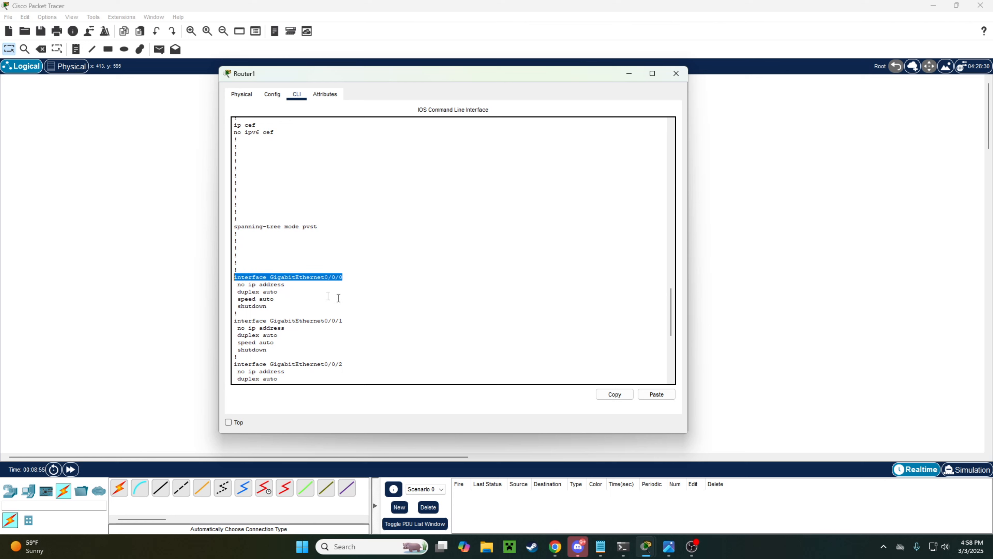
left_click(342, 299)
Step: Start the int command at the Router# prompt to target GigabitEthernet0/0/0
key("Return")
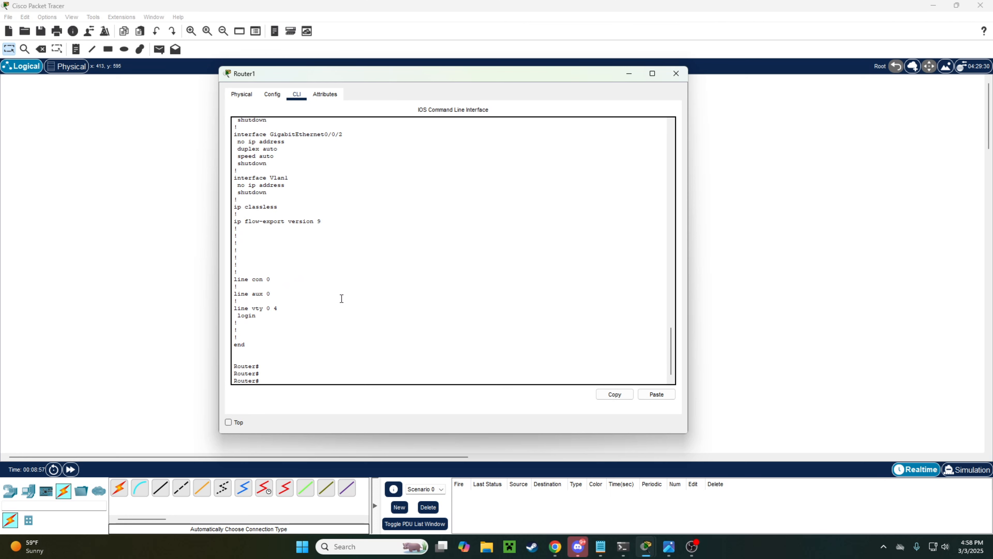
type("int g0/0/0")
scroll(342, 299, "up", 9)
left_click_drag(349, 232, 235, 235)
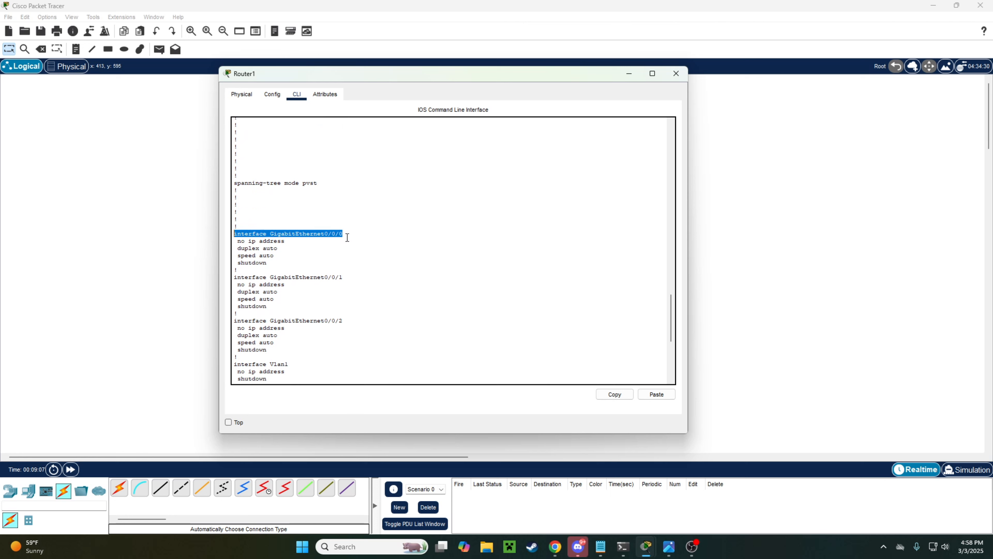
scroll(346, 237, "down", 9)
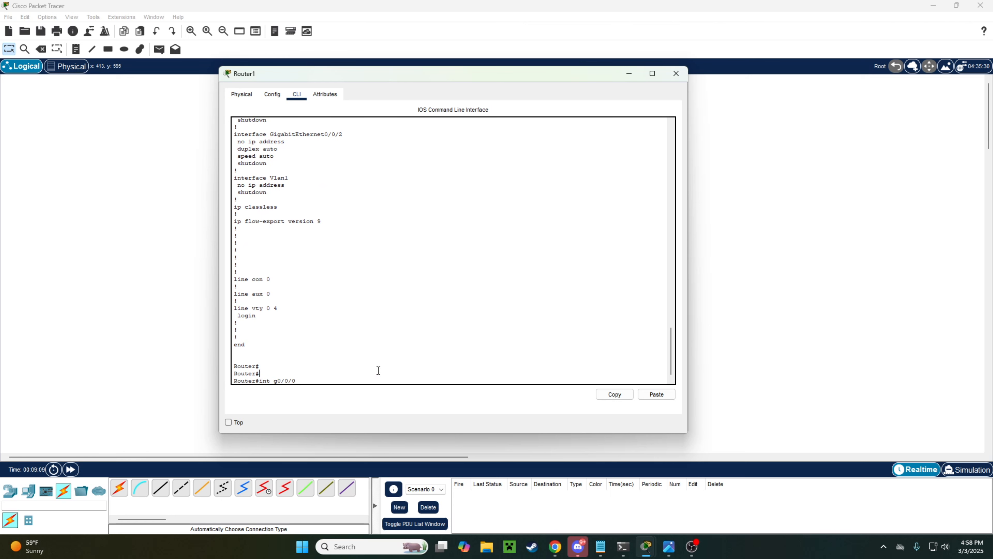
Step: Enter global configuration mode with configure terminal
key("Return")
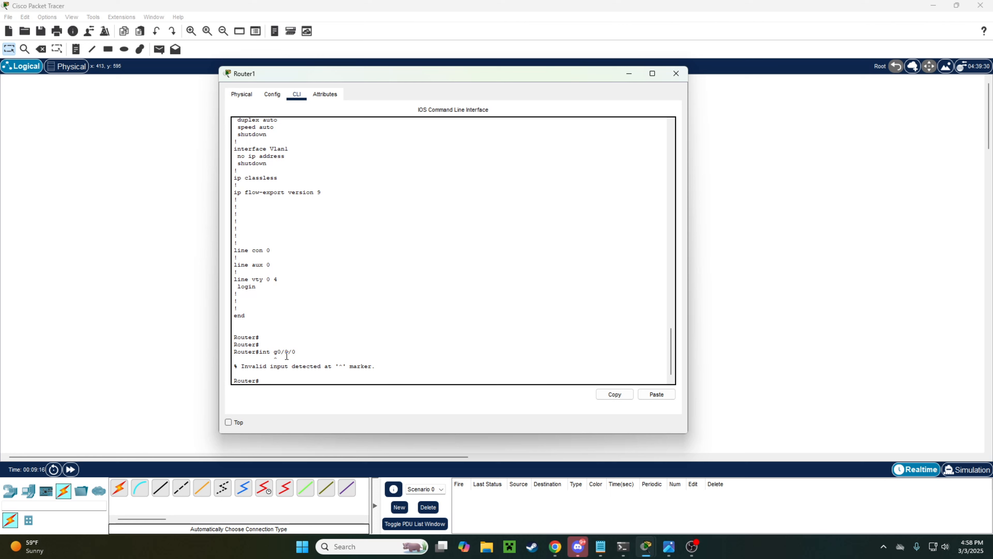
type("confi")
key("Tab")
type("ter")
key("Tab")
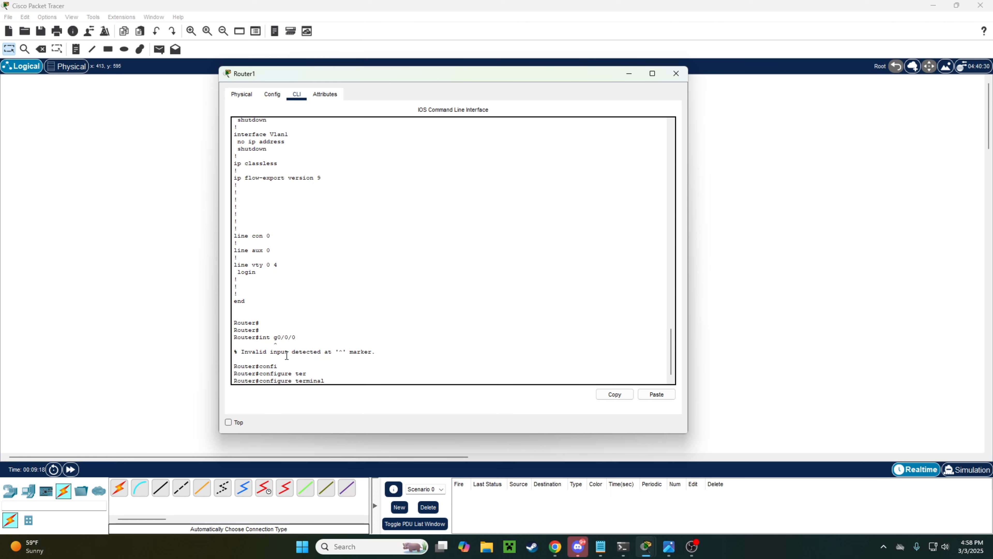
key("Return")
type("config)#conf")
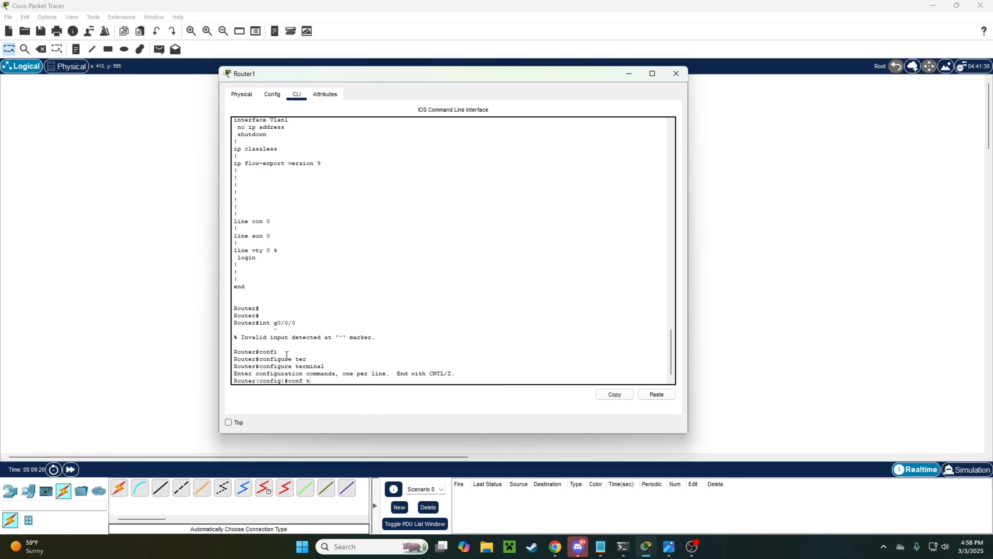
type(" t")
key("Return")
key("Return")
key("Return")
key("Return")
key("Return")
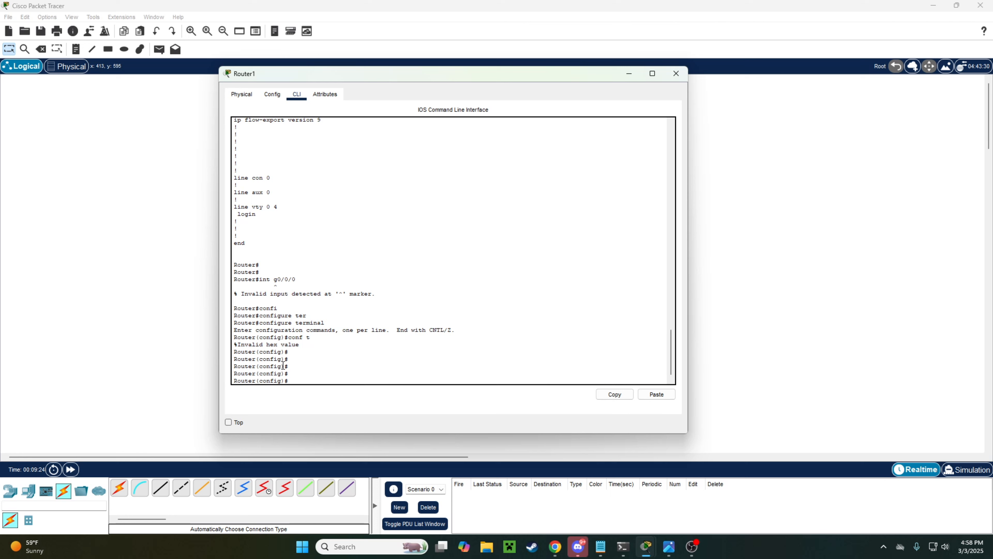
Step: Highlight the Router(config)# prompt to show configuration mode is active
left_click_drag(283, 366, 234, 367)
left_click(300, 365)
left_click(306, 366)
left_click_drag(290, 352, 229, 351)
left_click(311, 361)
key("Return")
key("Return")
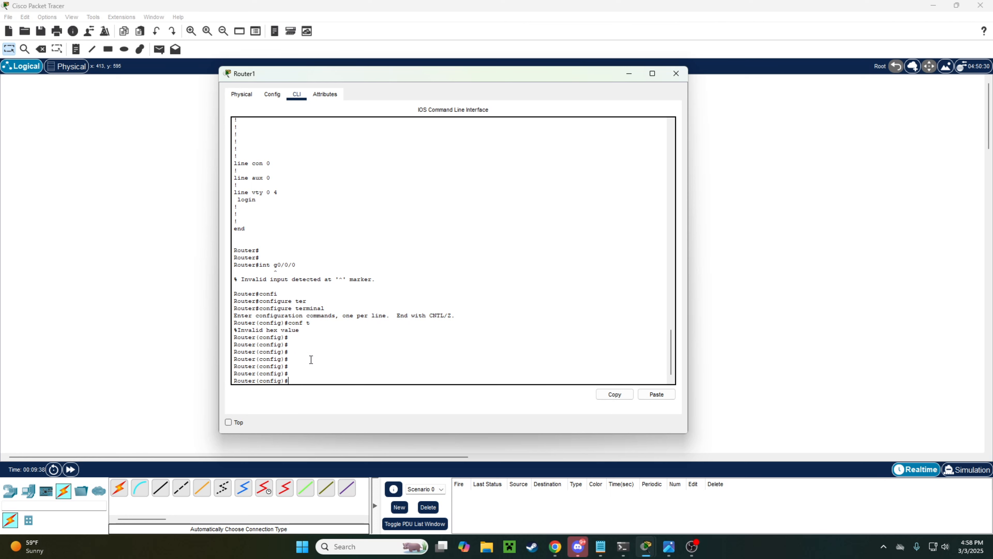
Step: Enter interface configuration for GigabitEthernet0/0/0 with int g0/0/0
type("int g0/0/0")
key("Return")
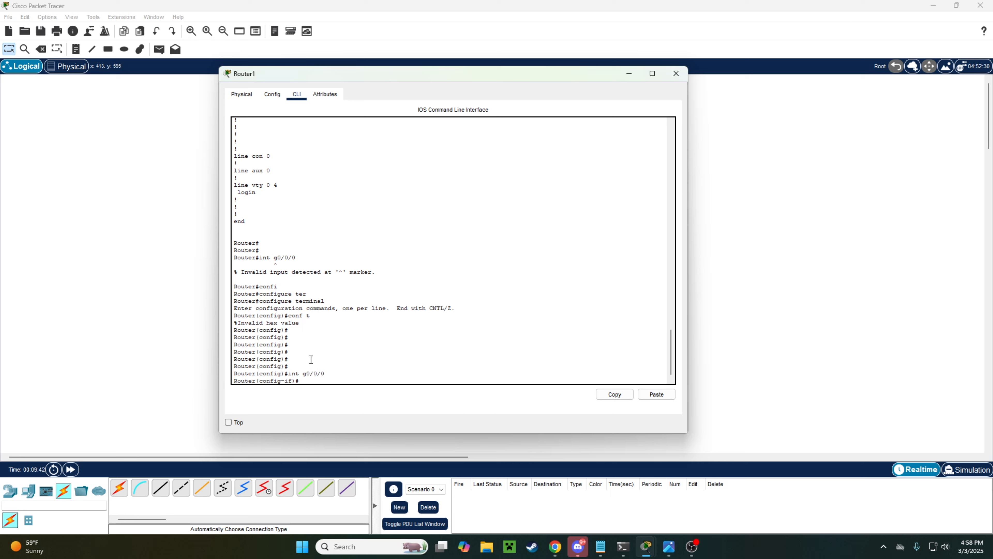
key("Return")
key("Return")
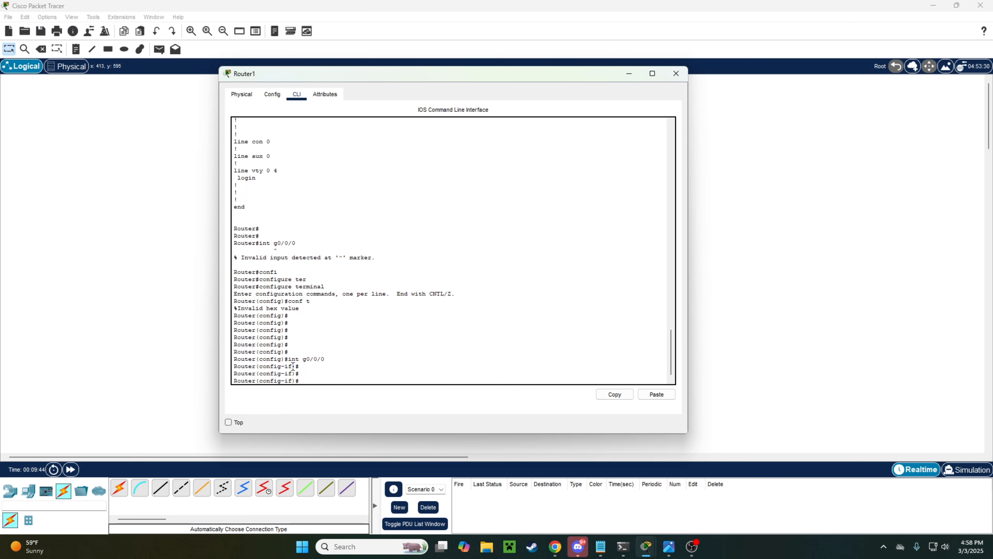
left_click_drag(293, 366, 281, 366)
left_click(312, 374)
key("Return")
key("Return")
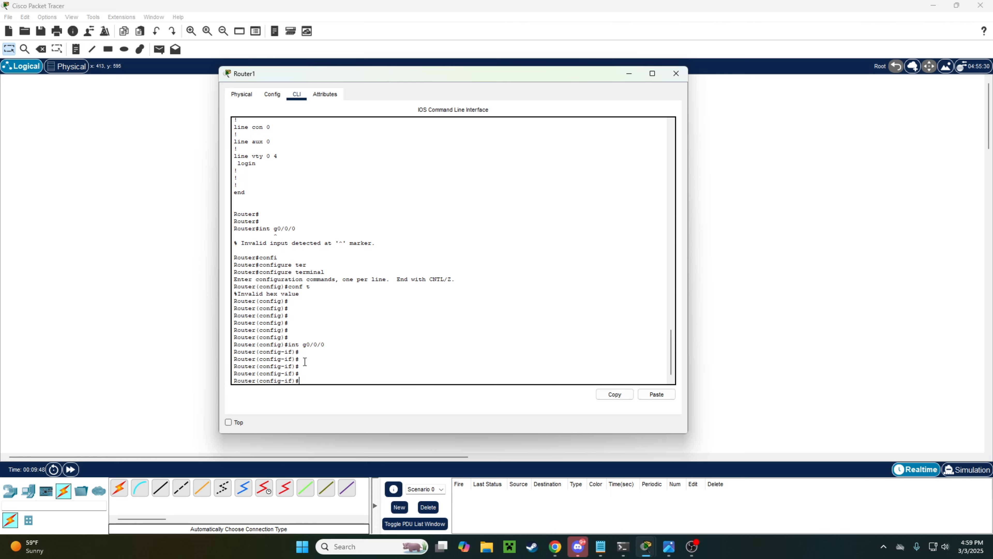
left_click_drag(372, 75, 690, 87)
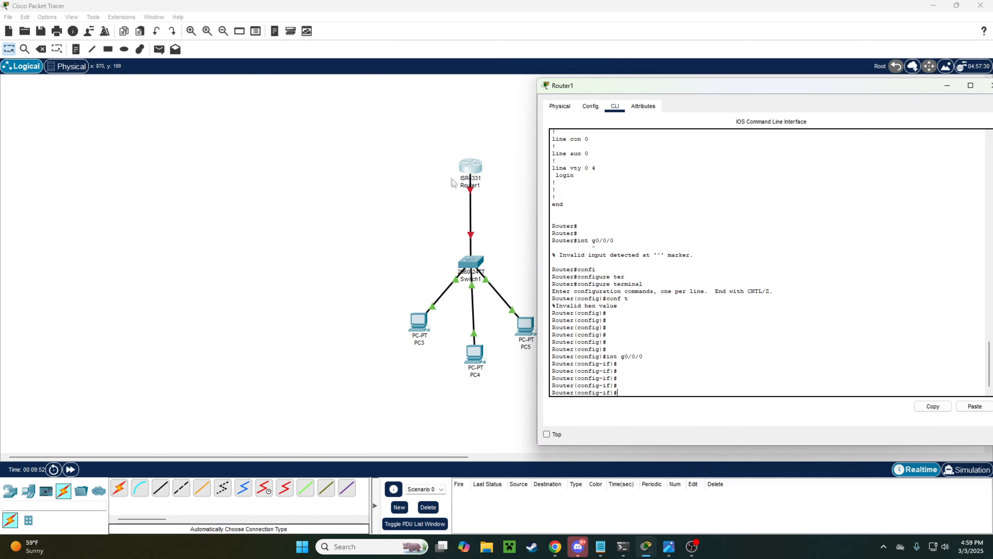
Step: Enable GigabitEthernet0/0/0 with no shut so its link to Switch1 comes up
type("no shutdown")
key("BackSpace")
key("BackSpace")
key("BackSpace")
key("Return")
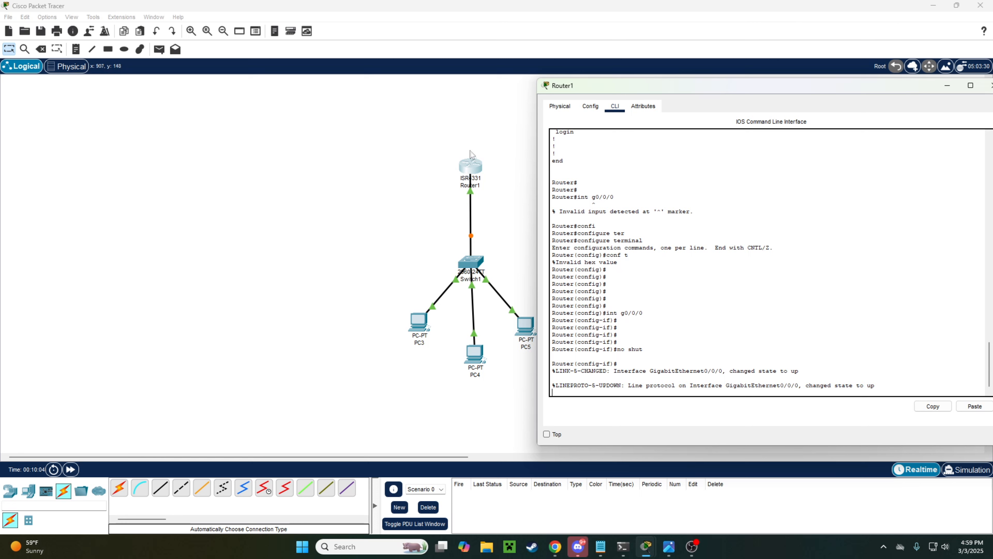
left_click_drag(612, 88, 601, 81)
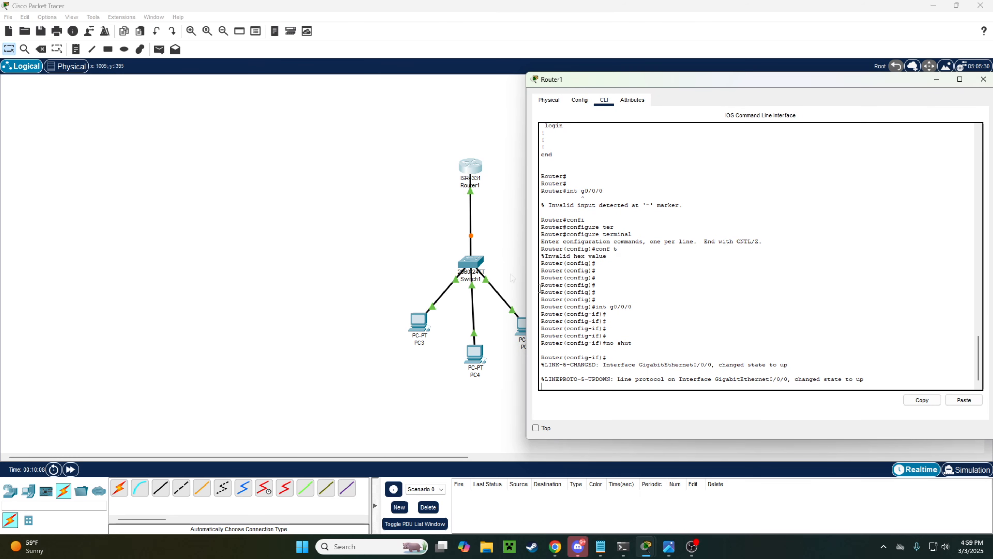
key("Return")
key("Return")
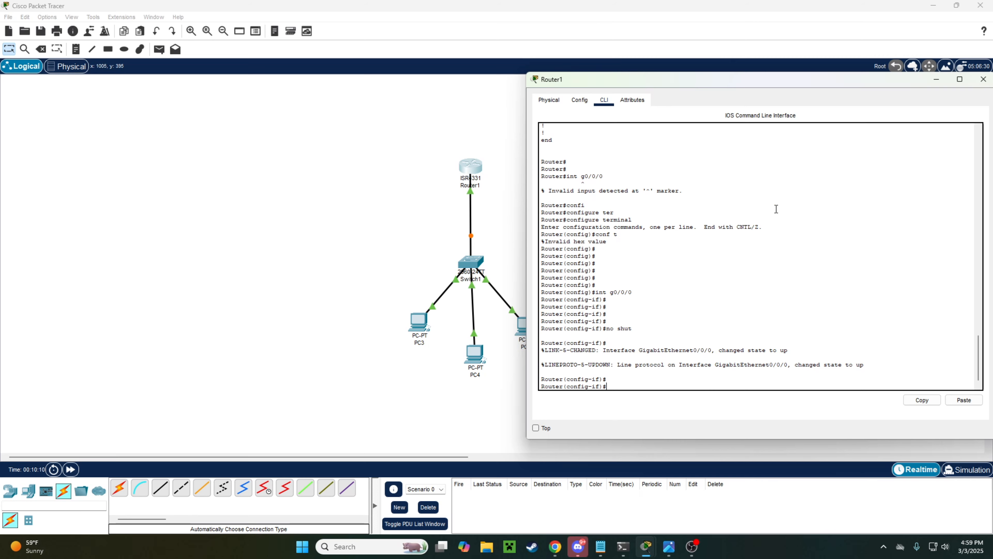
left_click(669, 547)
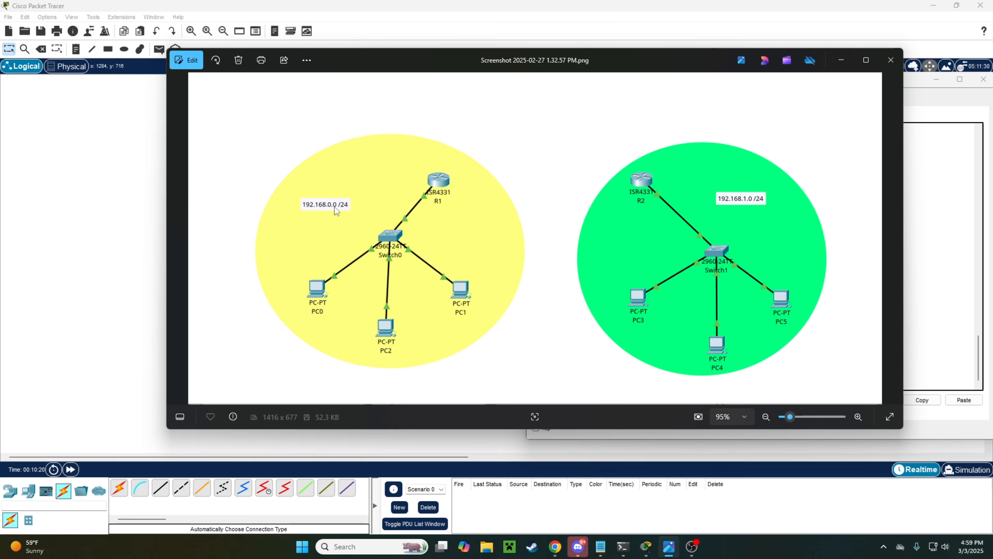
left_click(842, 60)
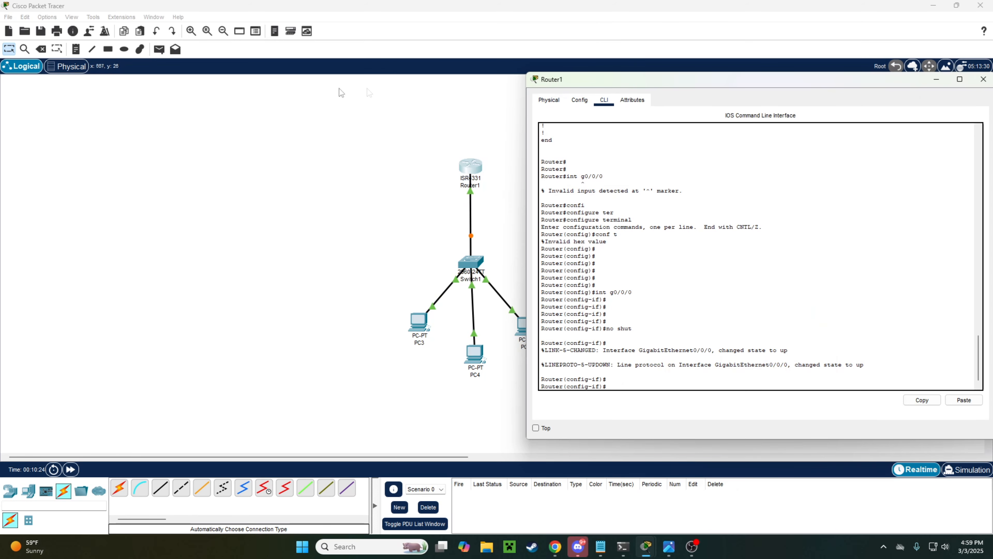
left_click_drag(729, 78, 448, 81)
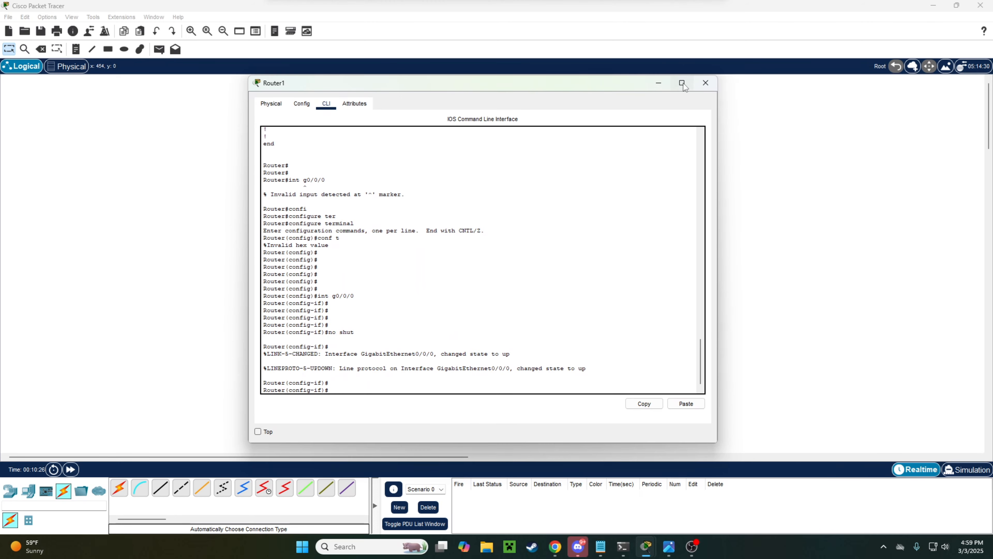
Step: Add a '192.168.0.0 /24' note to the left of Router1 on the canvas
left_click(705, 83)
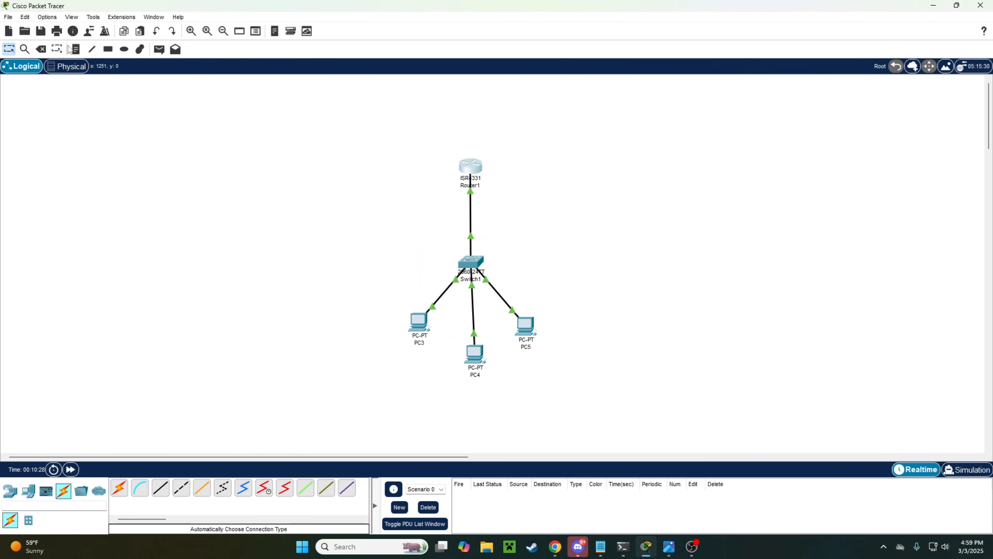
left_click(79, 51)
left_click(380, 201)
type("192.")
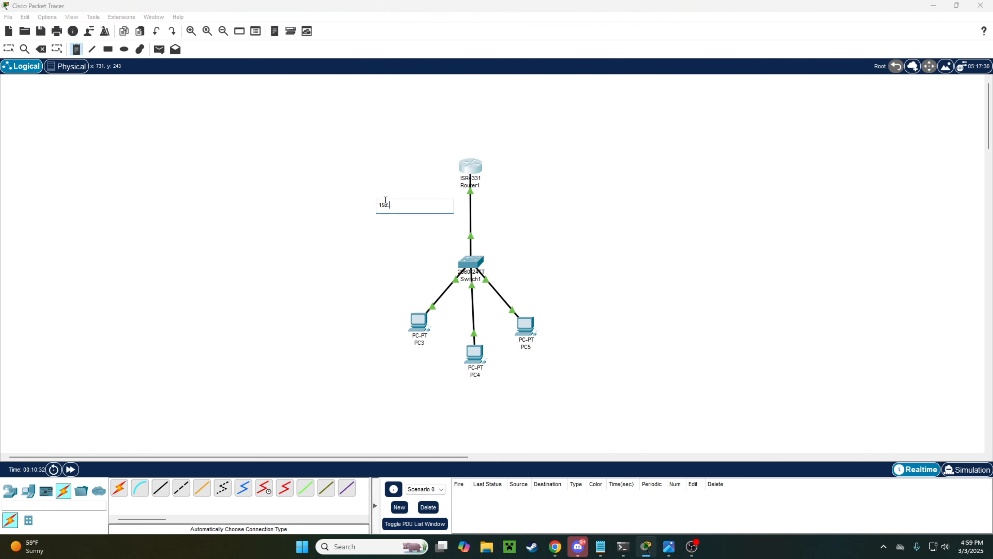
type("168.0.0 /24")
left_click(9, 49)
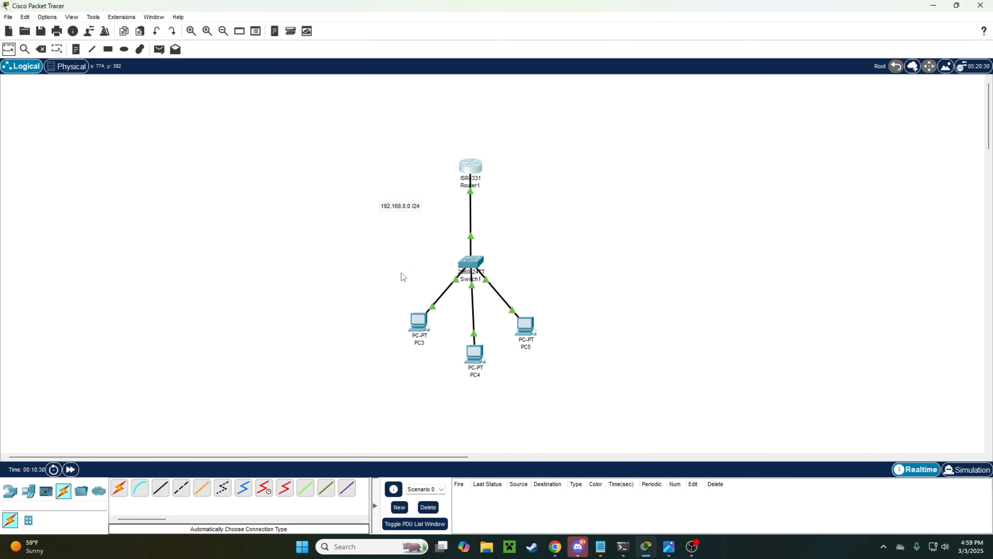
Step: Reopen Router1's CLI and position its window beside the topology
left_click(473, 172)
left_click_drag(494, 121, 630, 91)
key("Return")
key("Return")
key("Return")
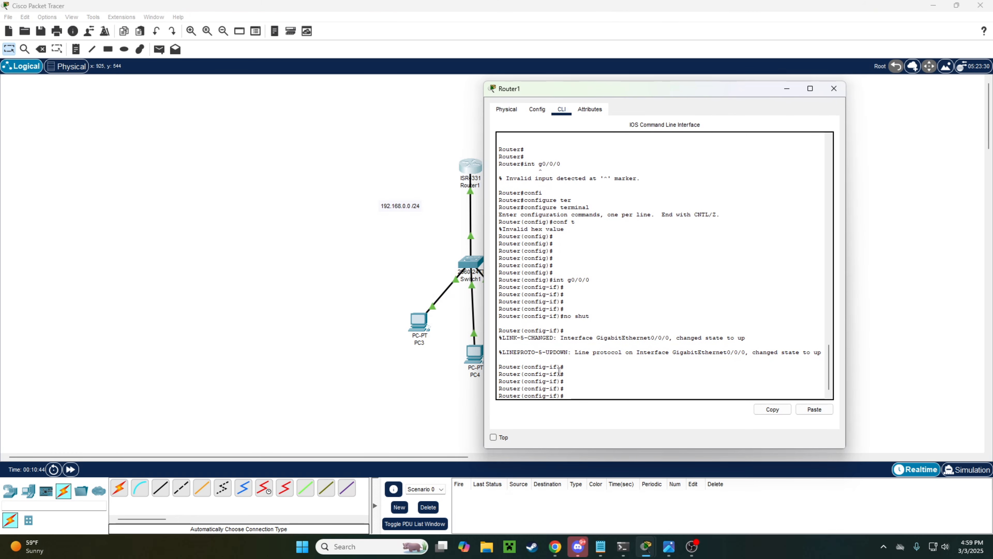
Step: Assign 192.168.0.1 255.255.255.0 to GigabitEthernet0/0/0, then bring up PC3's window
left_click_drag(559, 366, 546, 366)
left_click(582, 373)
key("Return")
type("ip ")
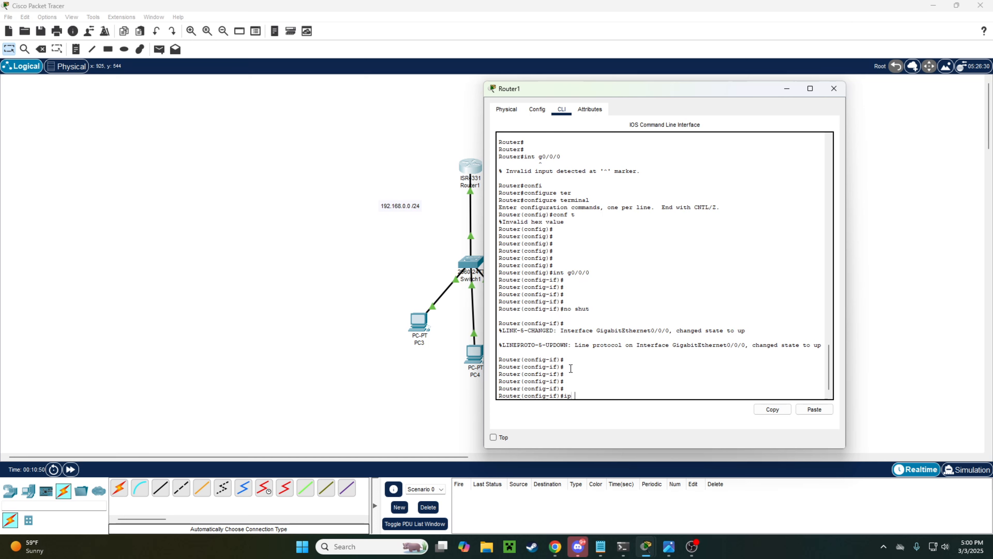
type("add")
key("Tab")
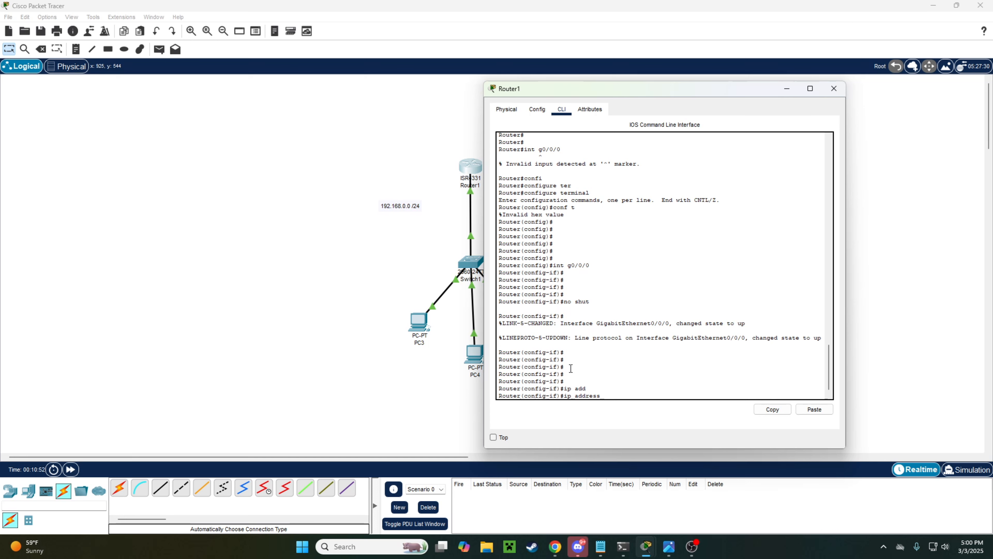
type("192.168.0.0")
key("BackSpace")
type("1")
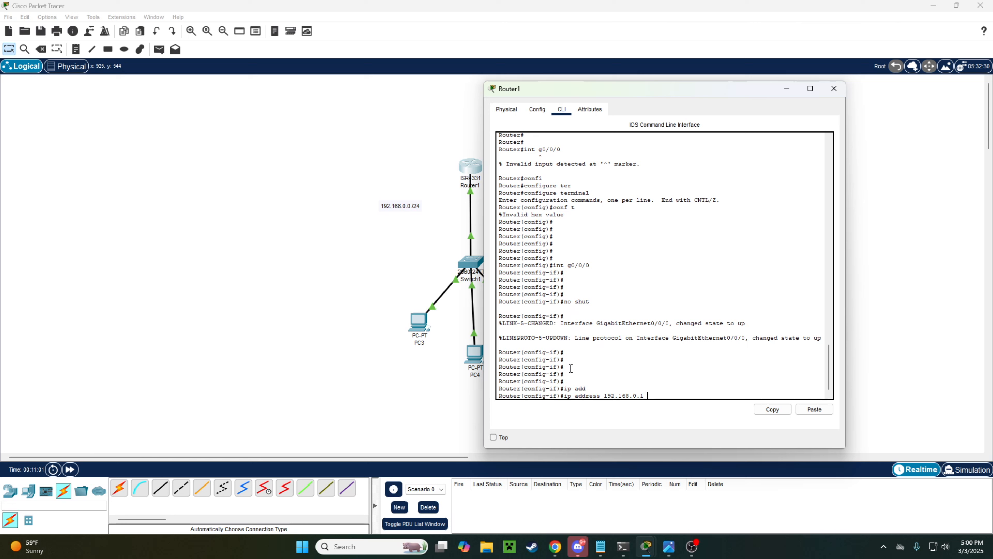
type(" 255.255.255.0")
key("Return")
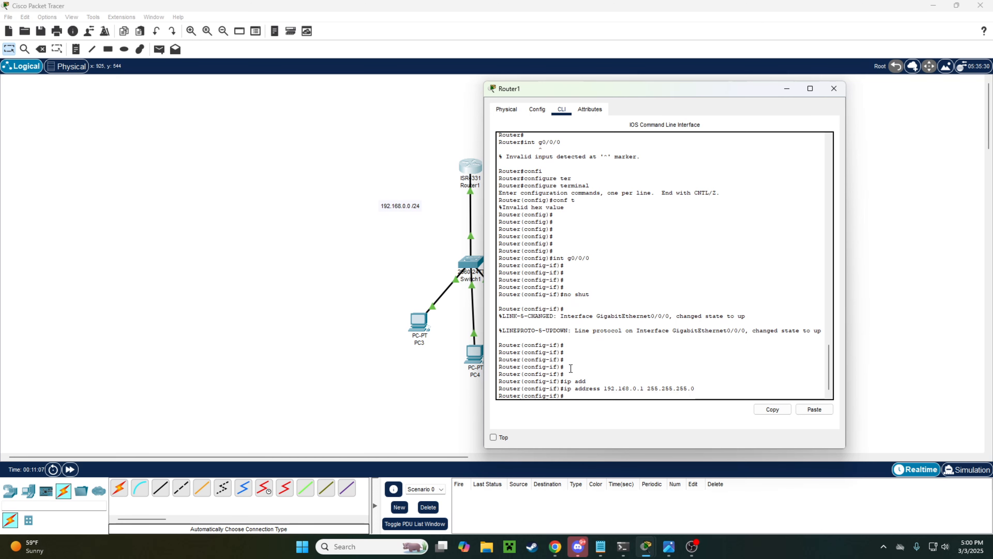
left_click_drag(644, 92, 663, 86)
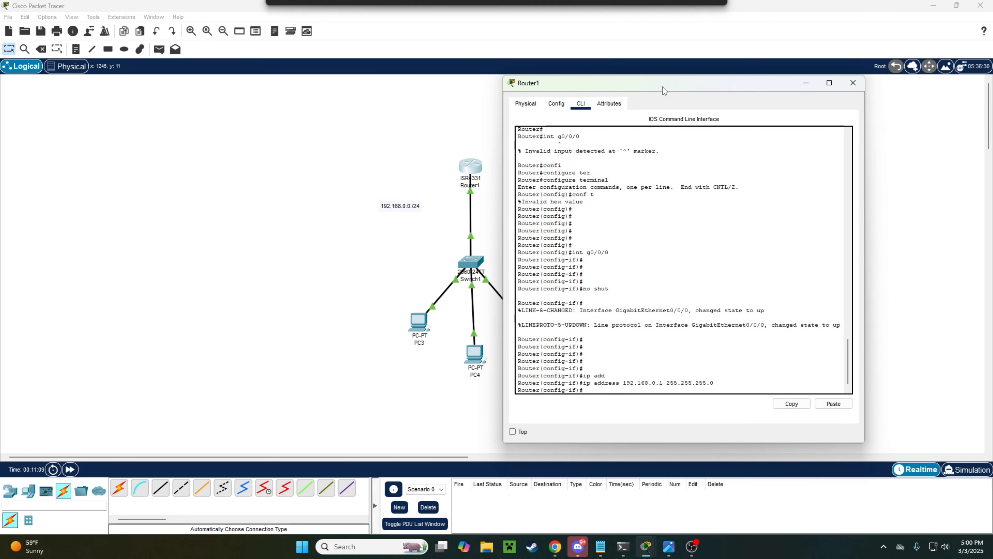
left_click(420, 324)
Step: Give PC3 IPv4 192.168.0.2, mask 255.255.255.0 and gateway 192.168.0.1
left_click(432, 138)
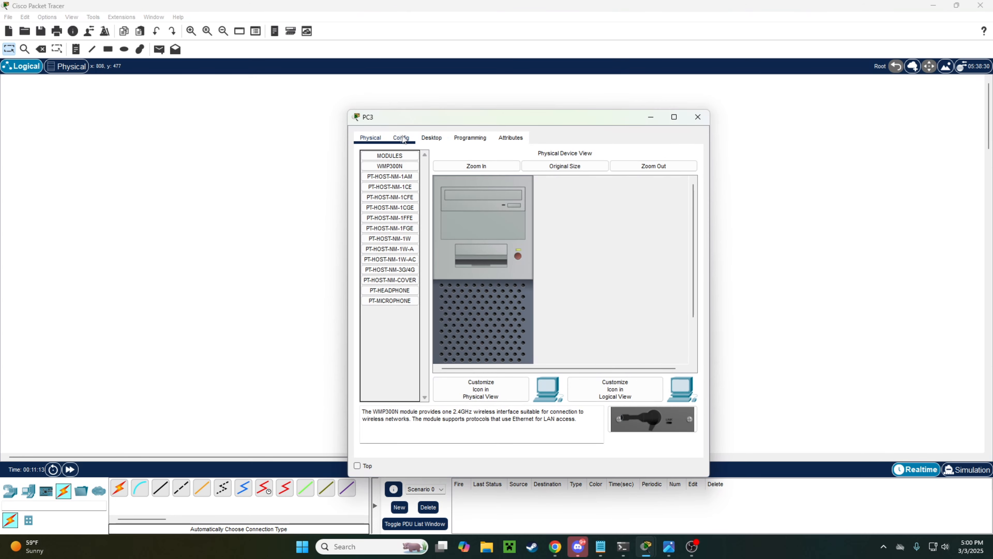
left_click(399, 187)
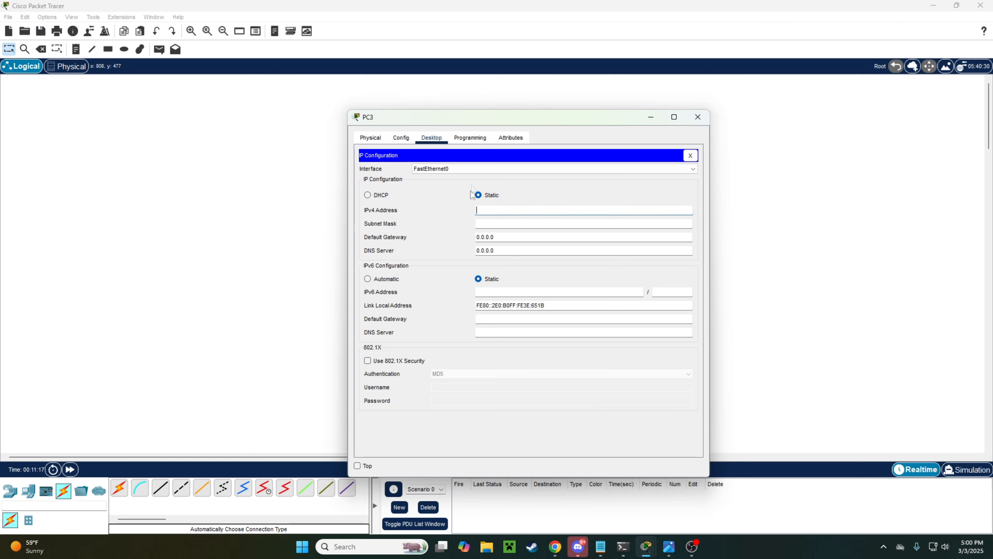
left_click(500, 209)
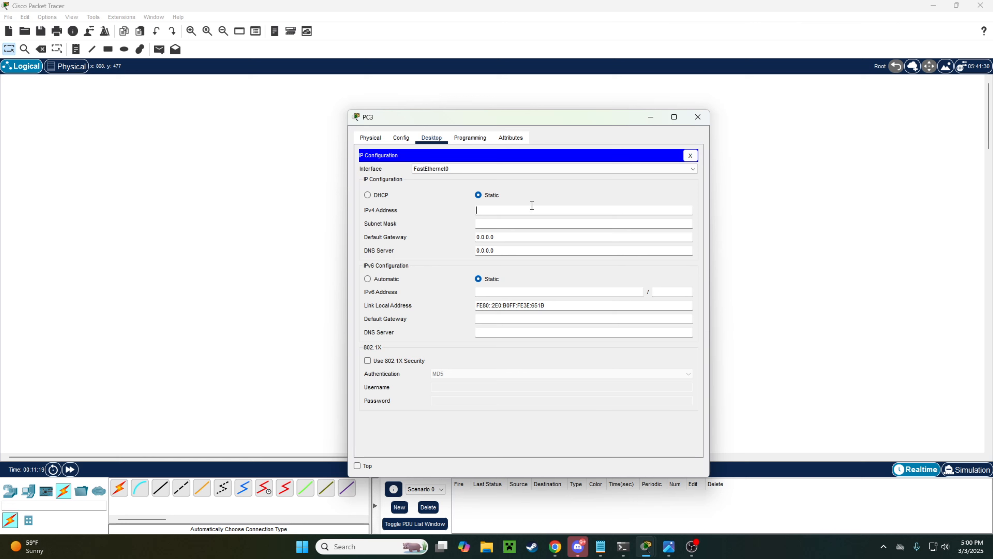
type("192.168.0.2")
key("Tab")
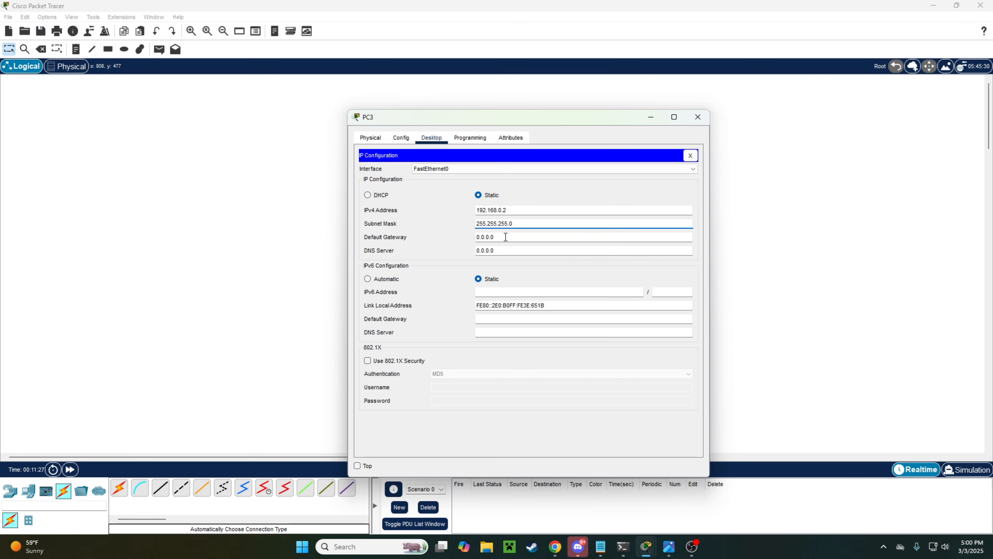
key("Tab")
type("192.")
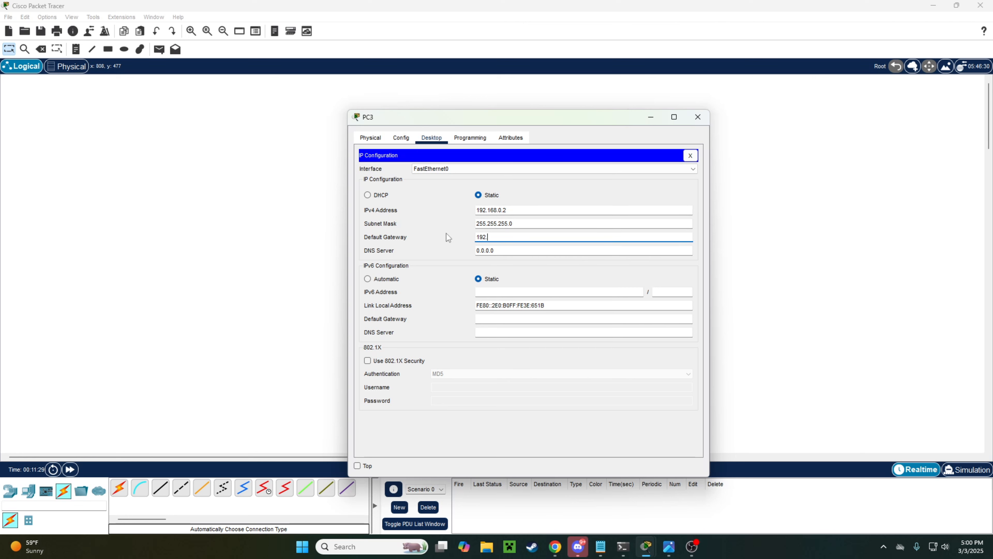
type("168.0.1")
left_click(691, 155)
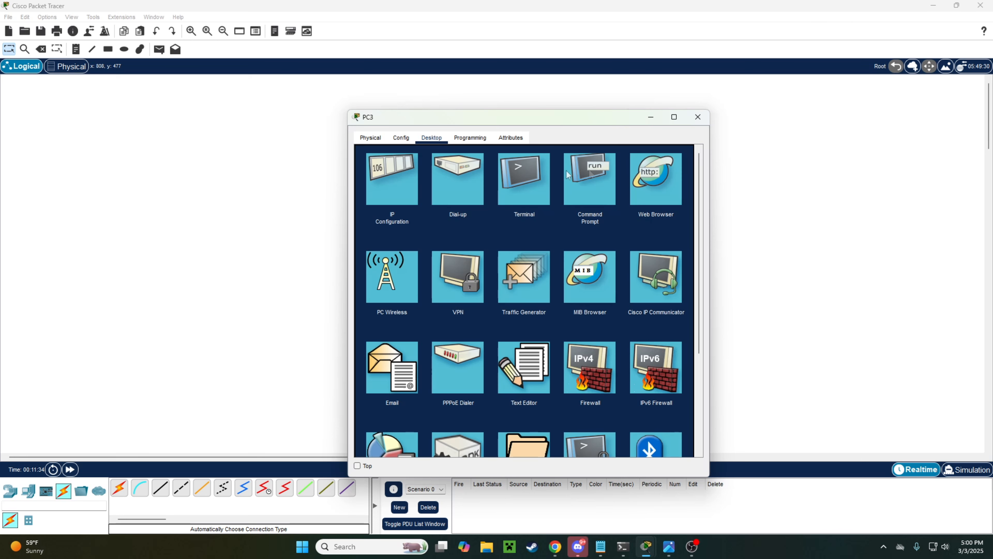
Step: Run ipconfig in PC3's command prompt to confirm its addressing
left_click(584, 190)
key("Return")
type("ipconfig")
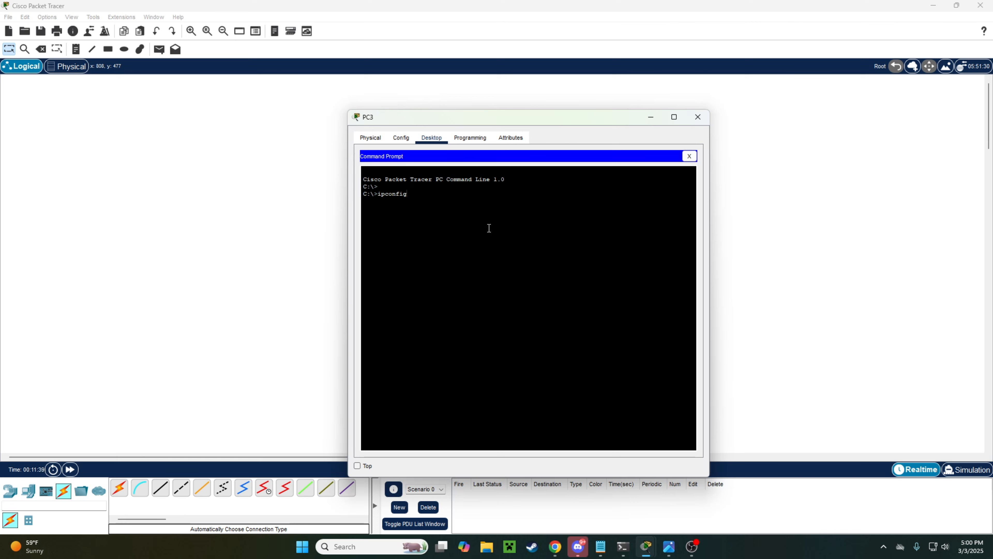
key("Return")
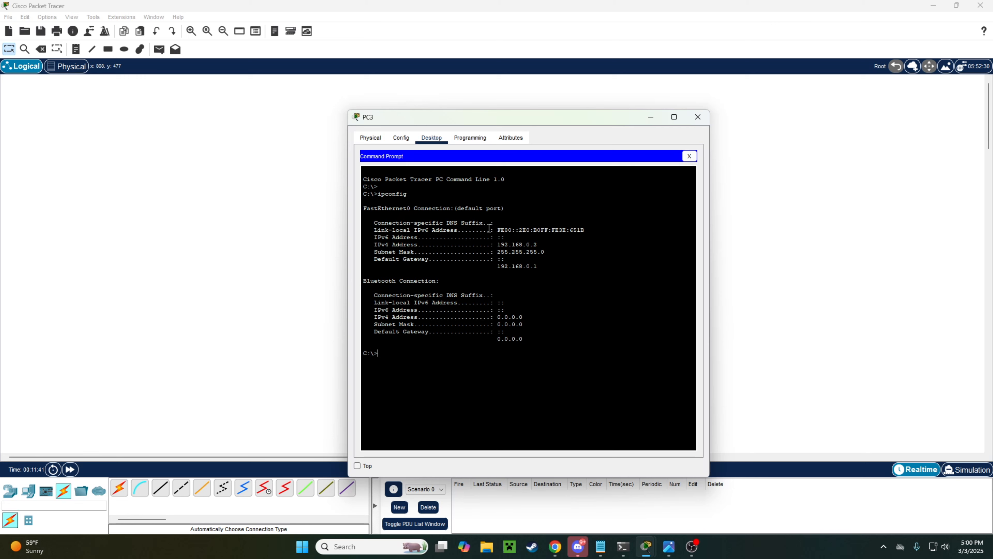
Step: Check PC3's address 192.168.0.2 and gateway, then ping 192.168.0.1 and get 4/4 replies
left_click_drag(564, 254, 493, 242)
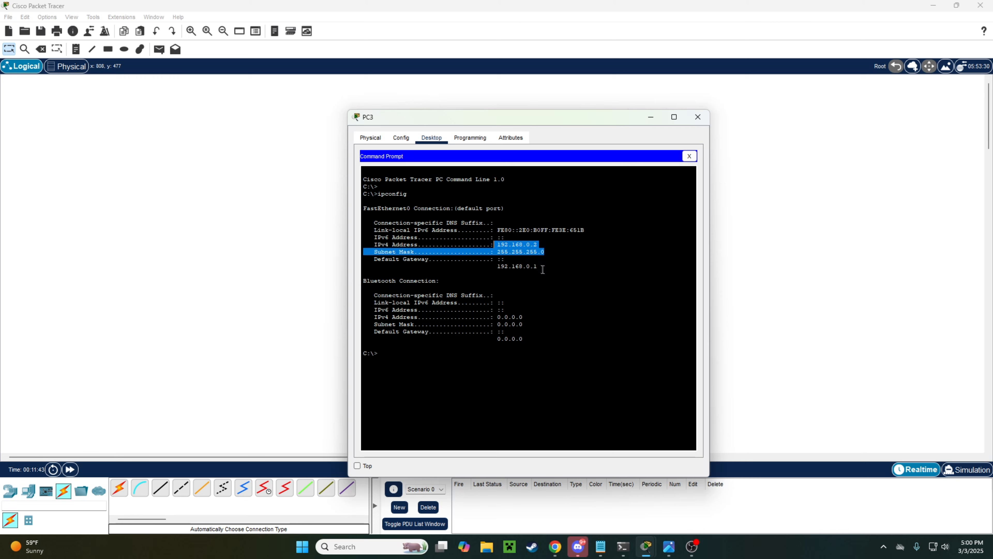
left_click_drag(542, 270, 499, 265)
left_click(551, 242)
left_click_drag(551, 242, 498, 246)
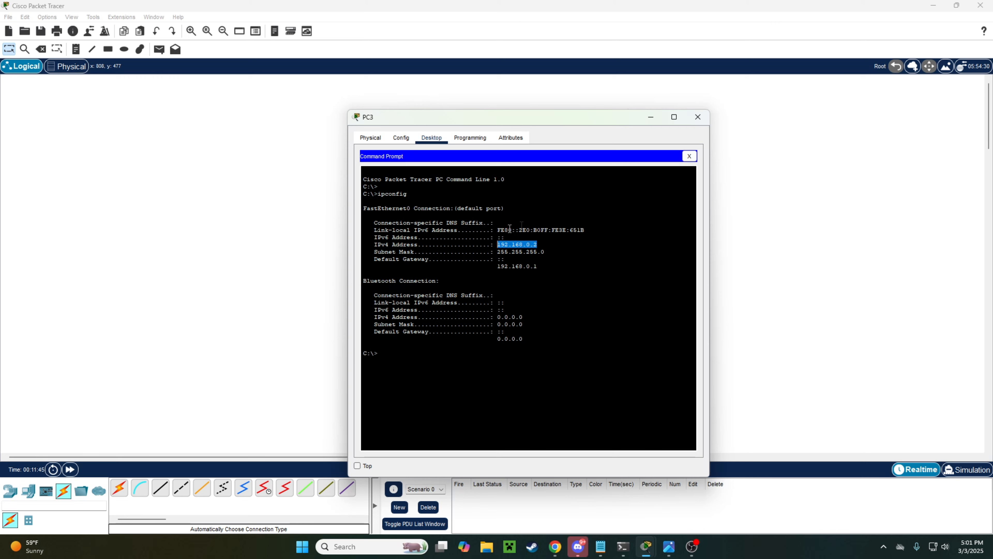
left_click(569, 358)
type("ping 192.168.0.1")
key("Return")
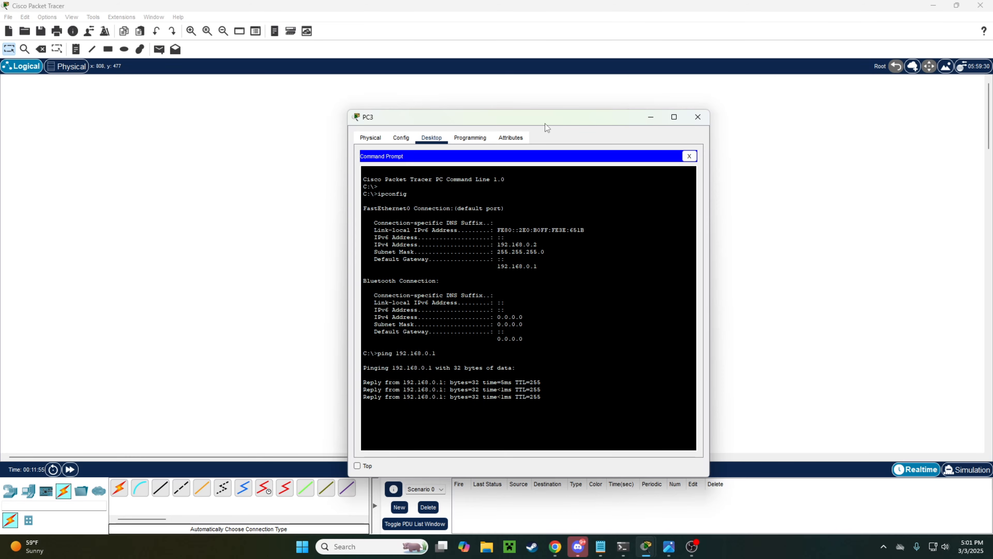
Step: Move PC3's window aside, then close its Command Prompt and the PC3 window
left_click_drag(548, 128, 733, 111)
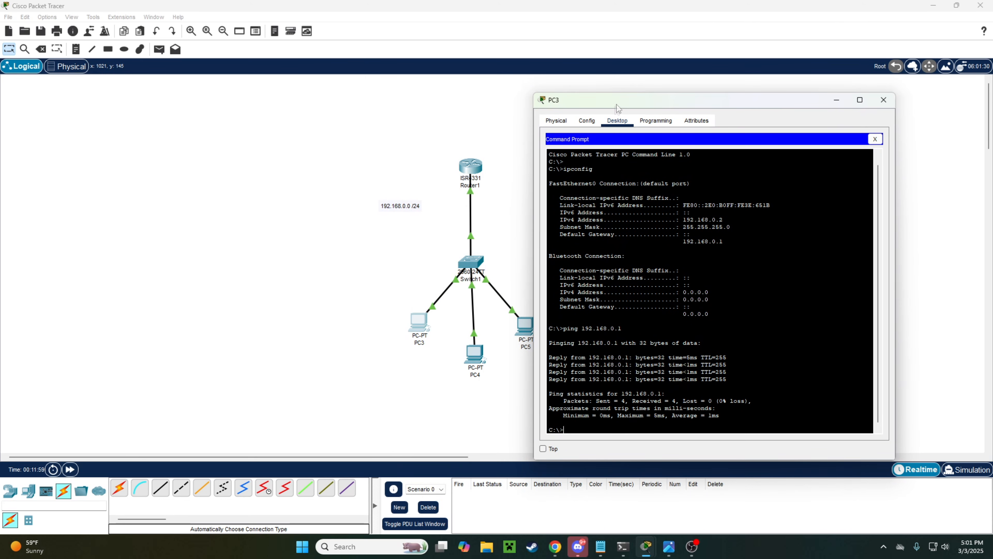
left_click_drag(618, 104, 481, 97)
left_click(739, 135)
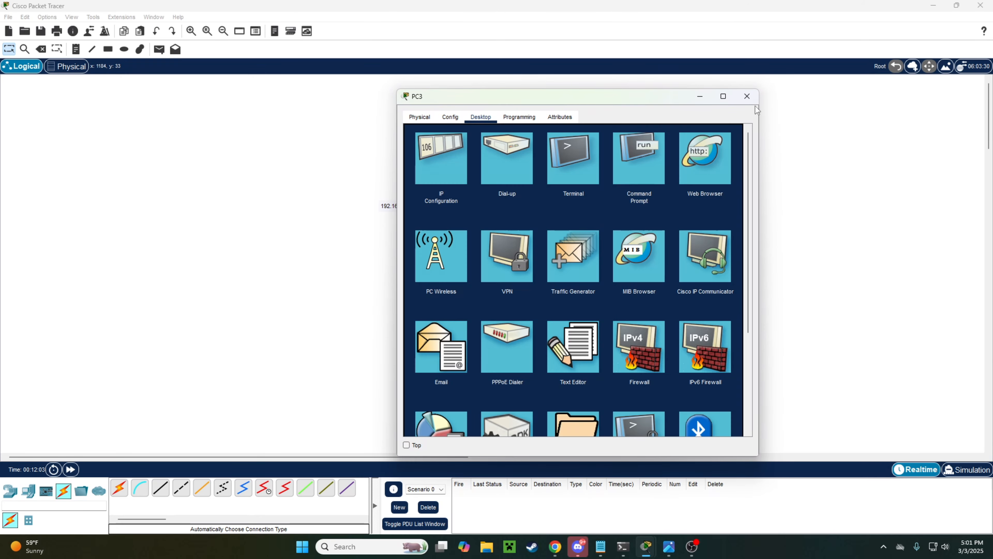
left_click(747, 96)
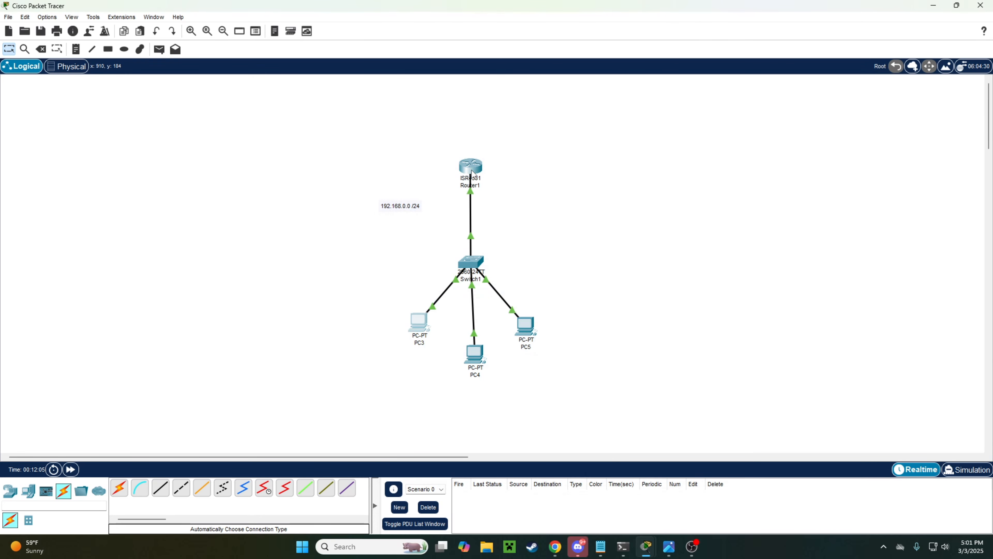
Step: Open Router1's CLI and leave interface configuration mode with exit
left_click(473, 173)
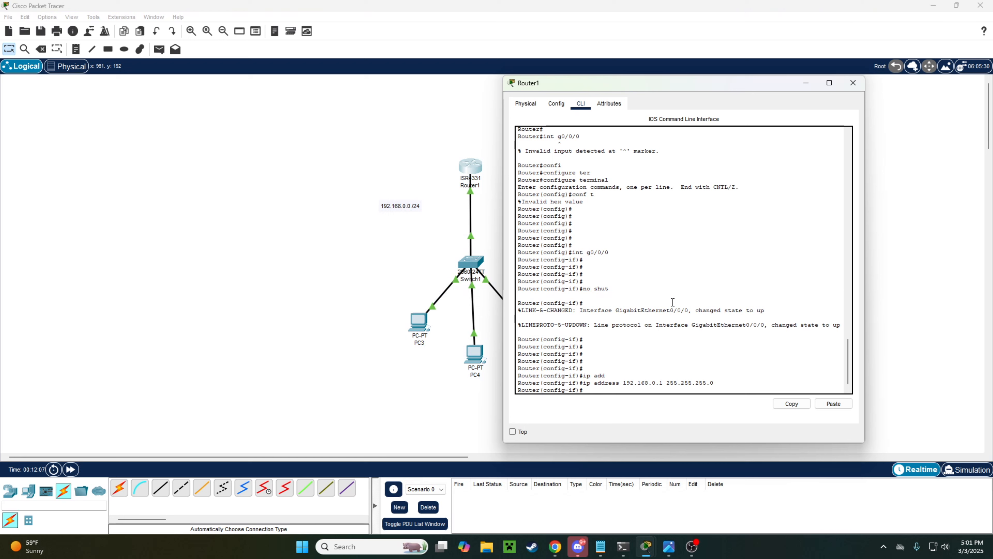
key("Return")
key("Return")
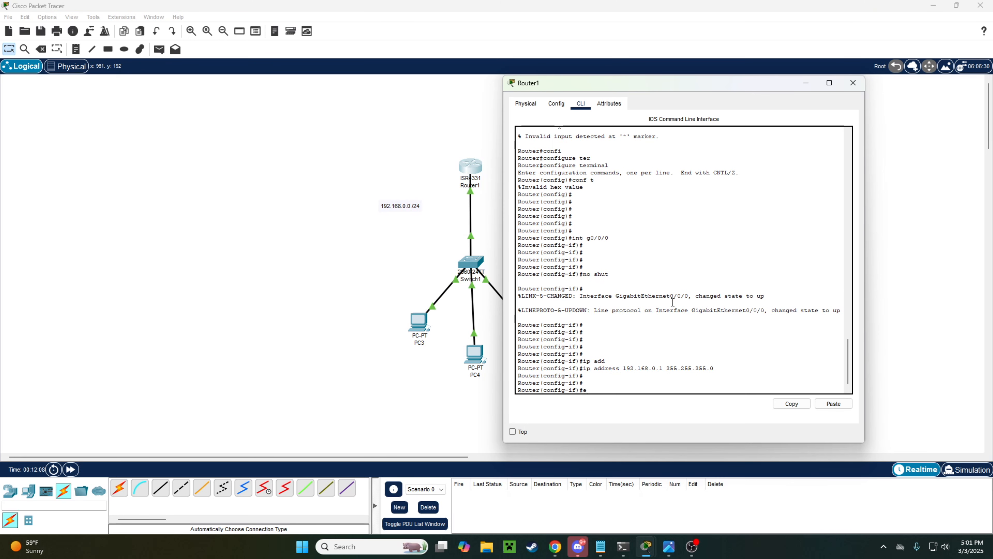
type("exit")
key("Return")
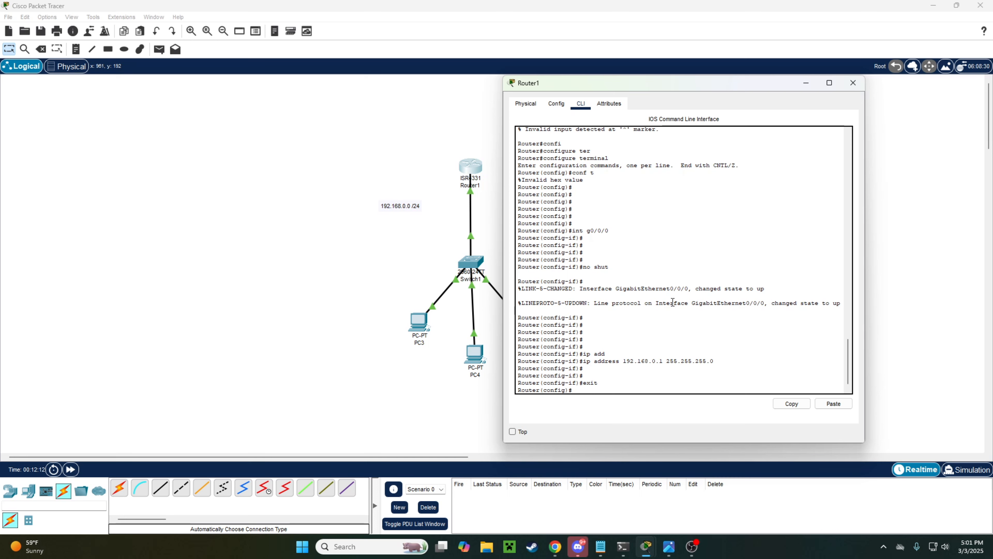
Step: Create the DHCP pool USERS with 'ip dhcp pool USERS'
key("Return")
key("Return")
key("Return")
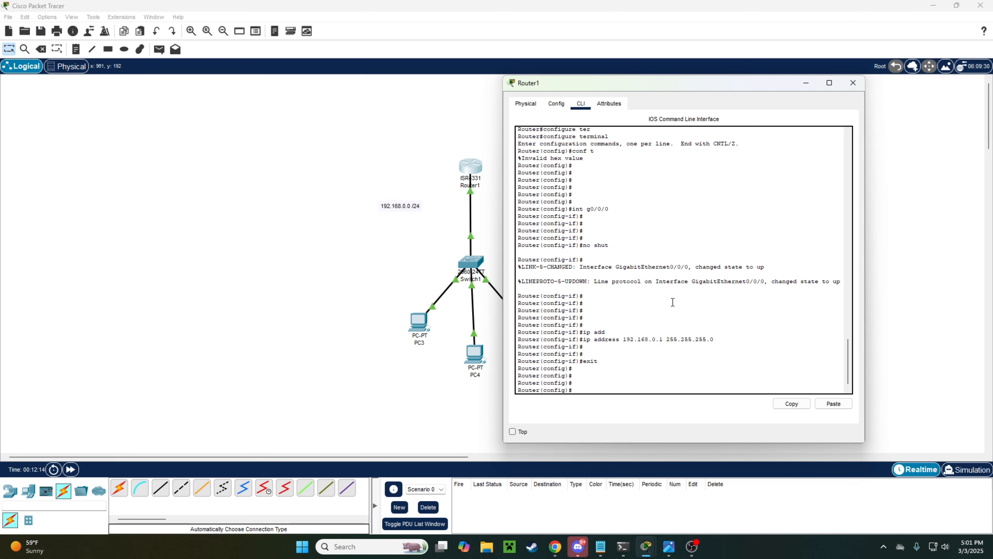
type("ip dhcp pool")
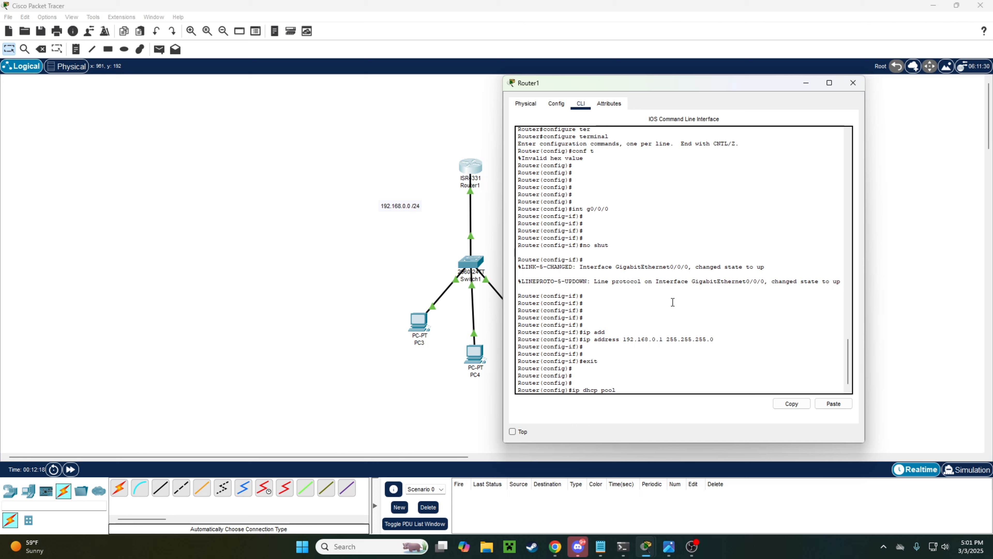
type(" USERS")
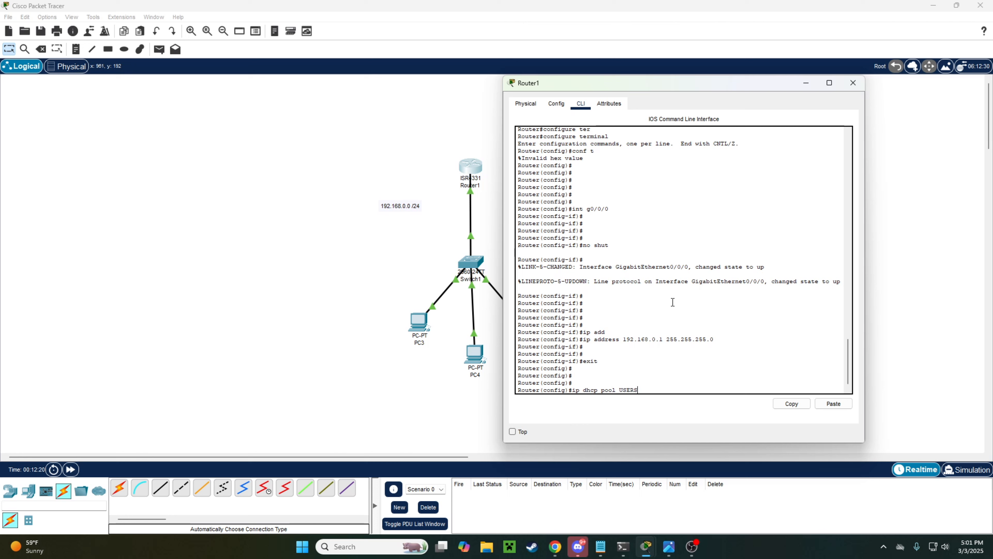
left_click_drag(641, 390, 620, 392)
left_click(652, 389)
key("Return")
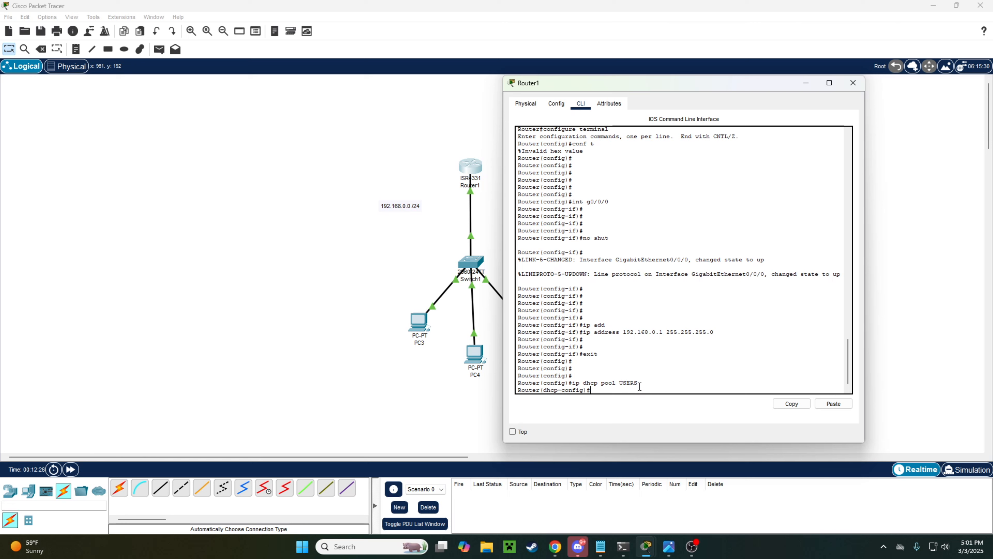
Step: List the DHCP pool configuration commands with '?'
left_click_drag(544, 390, 586, 390)
left_click(599, 379)
type("?")
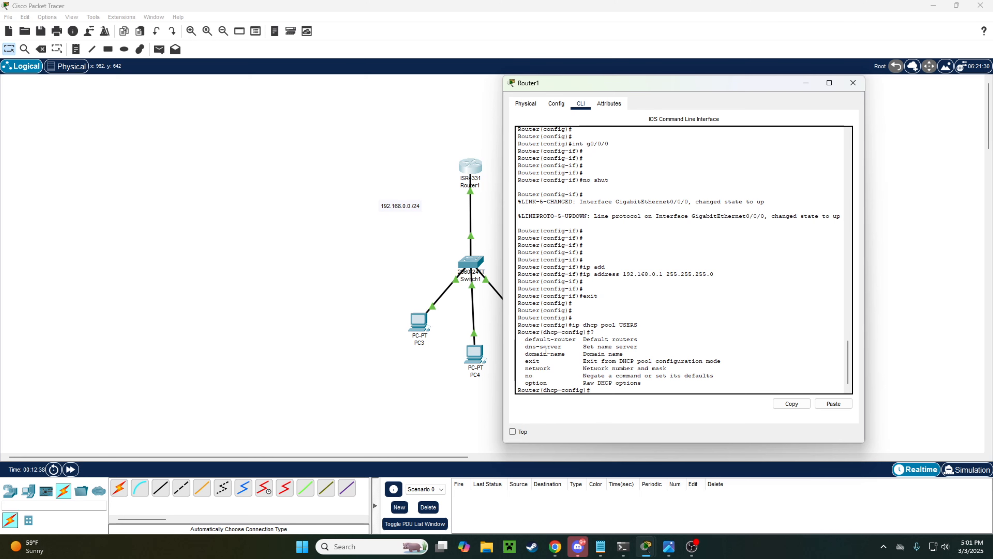
left_click_drag(683, 89, 670, 84)
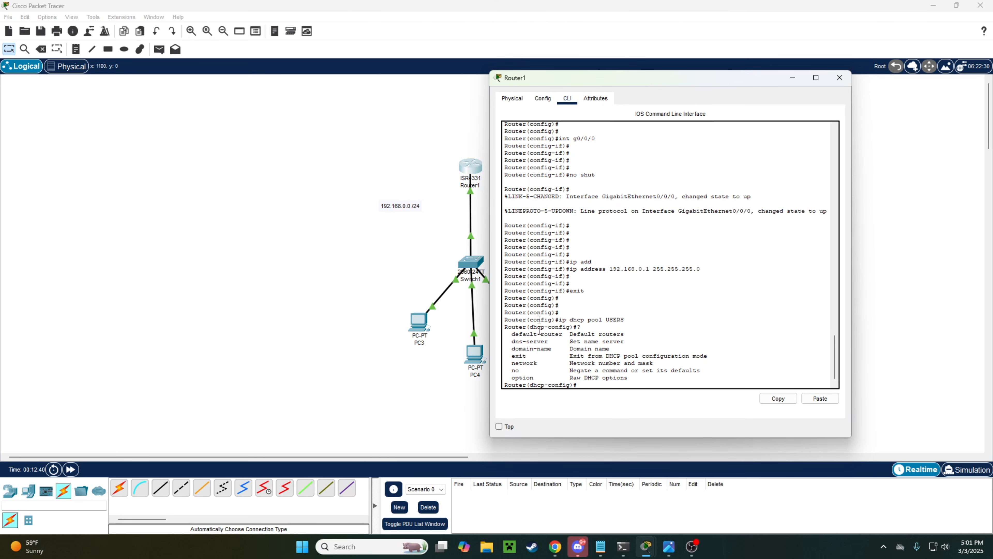
Step: Set pool USERS' default-router 192.168.0.1 and network 192.168.0.0 255.255.255.0
left_click_drag(567, 335, 514, 338)
left_click(564, 333)
type("default-router 192.168.0.1")
key("Return")
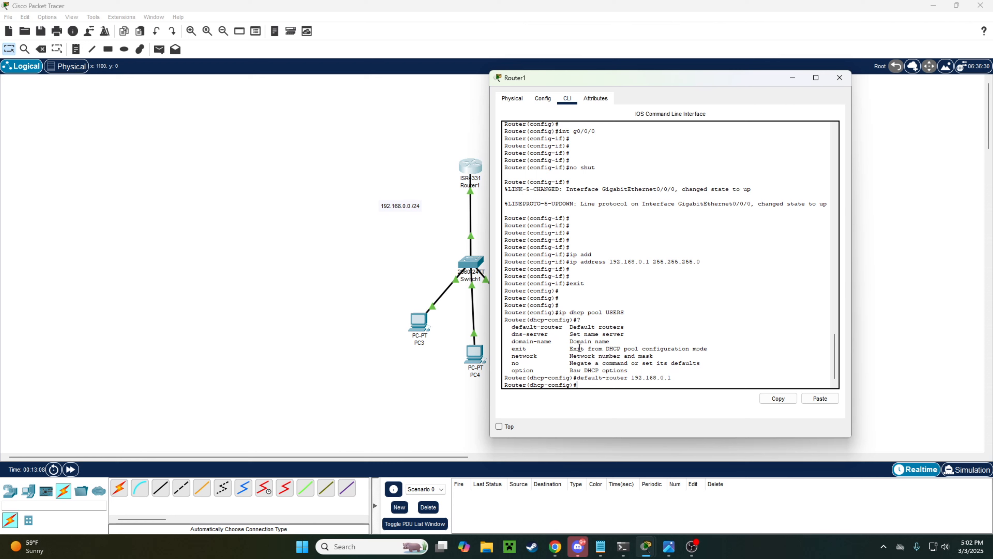
type("network 192.168")
type(".0.0 255.255.255.0")
key("Return")
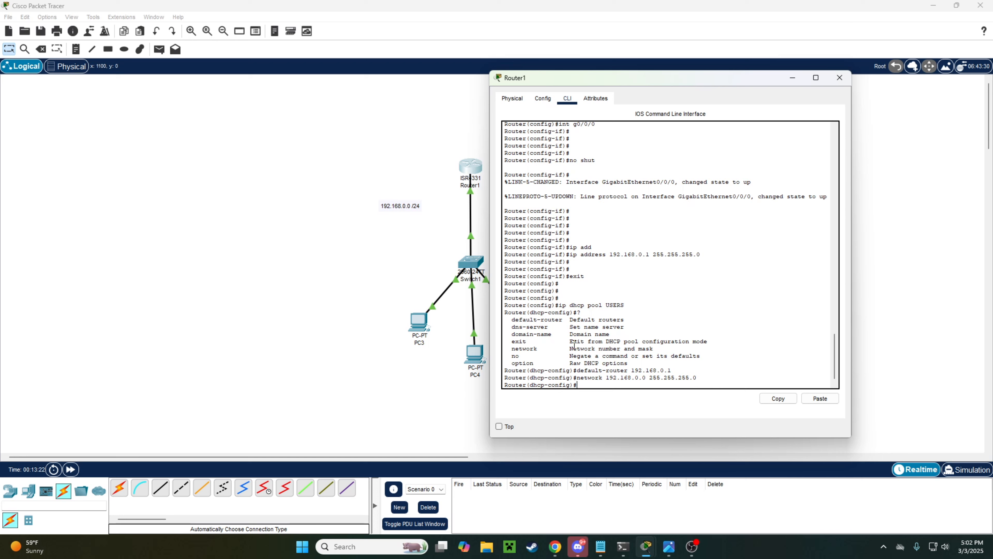
Step: Add DNS server 8.8.8.8 to the pool and exit pool configuration
key("Return")
key("Return")
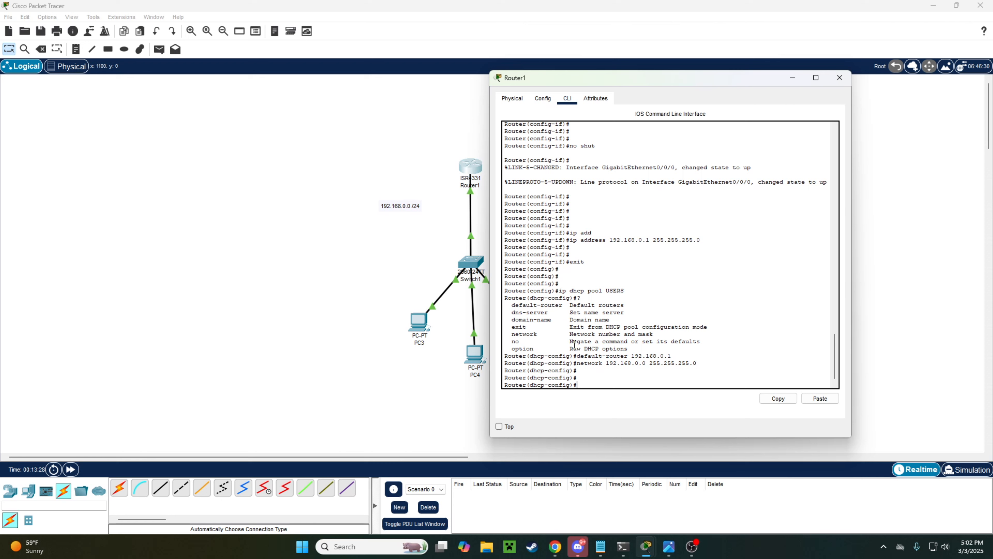
type("dns0")
type("-server")
type(" 8.8.8.8")
key("Return")
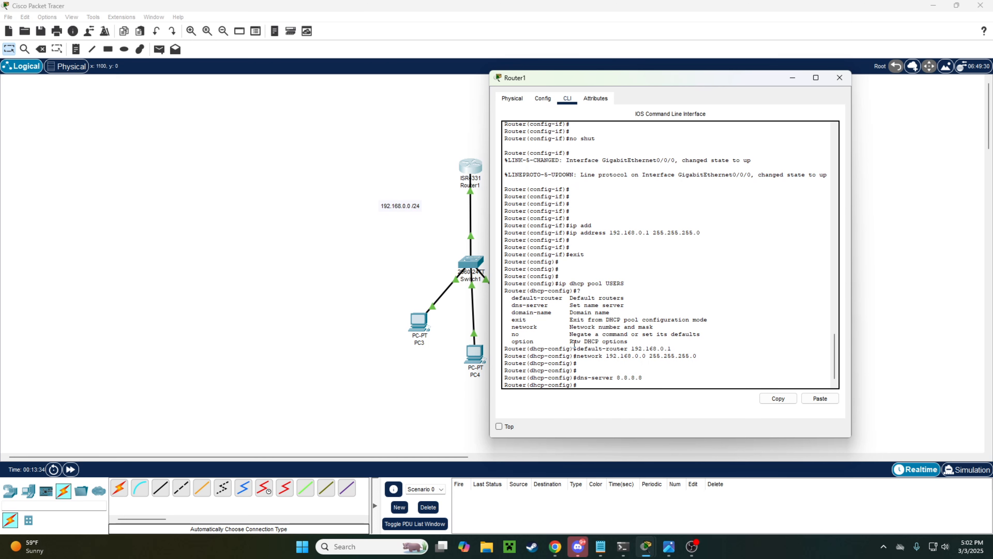
type("exit")
key("Return")
key("Return")
key("Return")
key("Return")
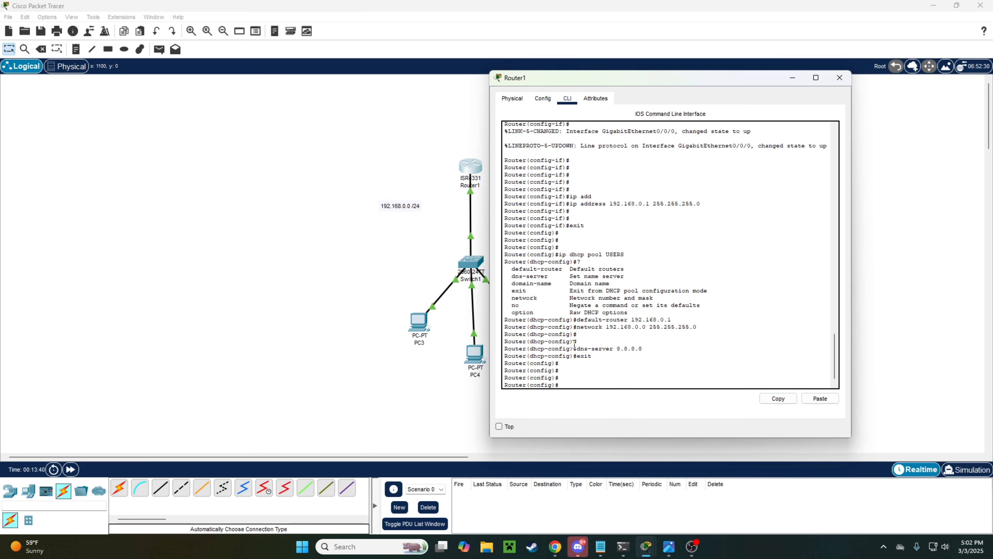
Step: Try 'show running-config' in config mode, which is rejected as invalid input
type("do sho")
key("BackSpace")
key("BackSpace")
key("BackSpace")
key("BackSpace")
key("BackSpace")
key("BackSpace")
type("show running-config")
key("Return")
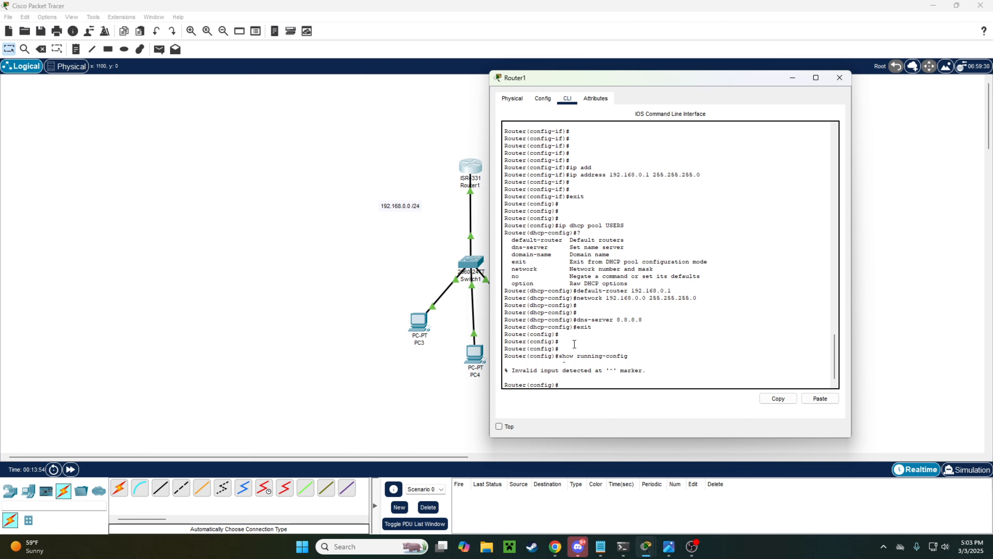
Step: Run 'do show running-config' and check the USERS pool's default-router 192.168.0.1 and dns-server 8.8.8.8
type("do show running-config")
key("Return")
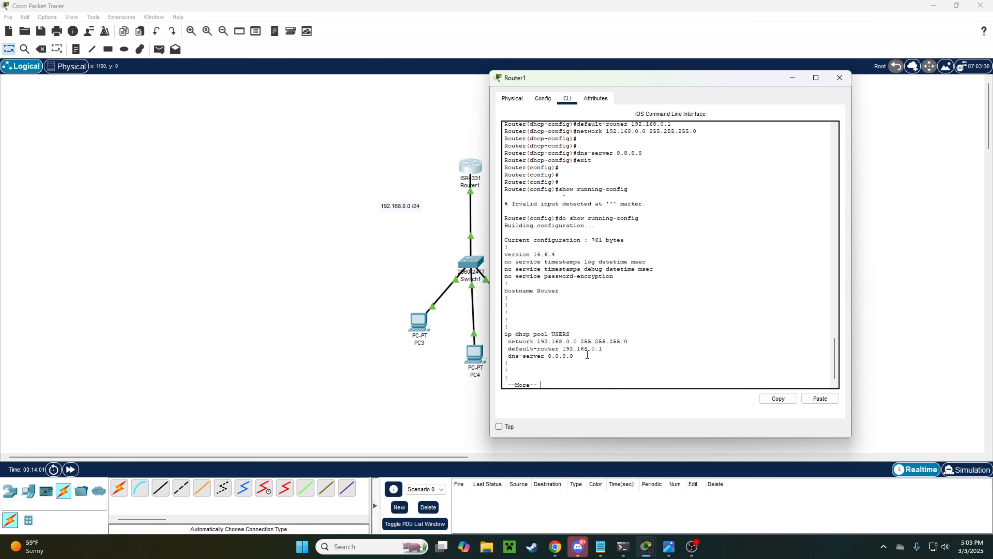
left_click_drag(585, 356, 503, 337)
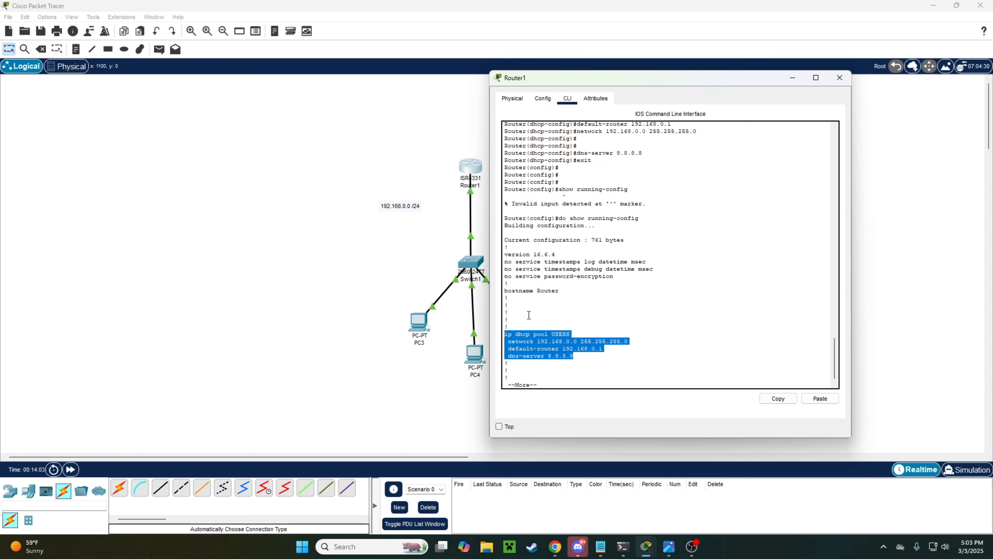
left_click_drag(586, 366, 576, 335)
left_click_drag(506, 342, 614, 349)
left_click_drag(508, 355, 574, 356)
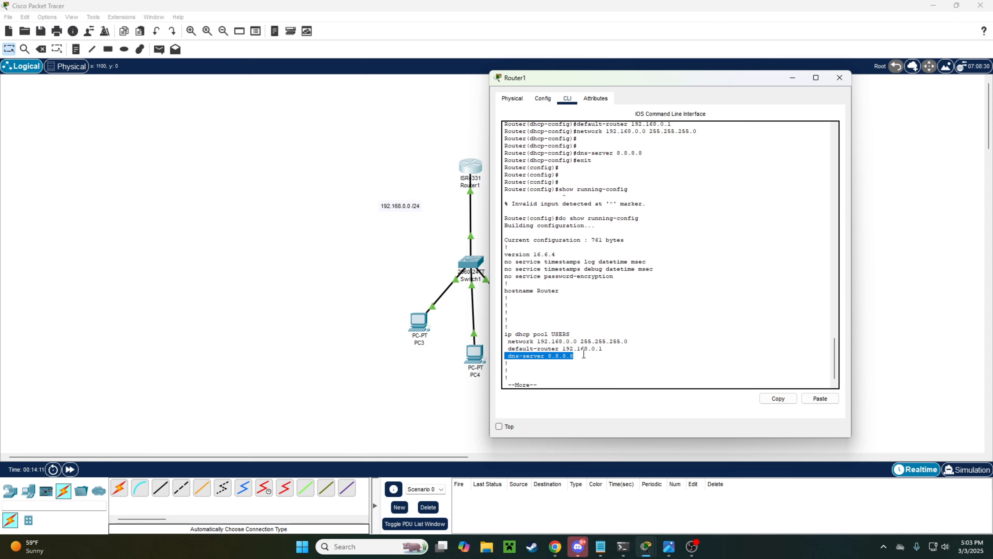
left_click(576, 302)
Step: Page to the next screen and check the 192.168.0.1 255.255.255.0 address line
key("space")
key("space")
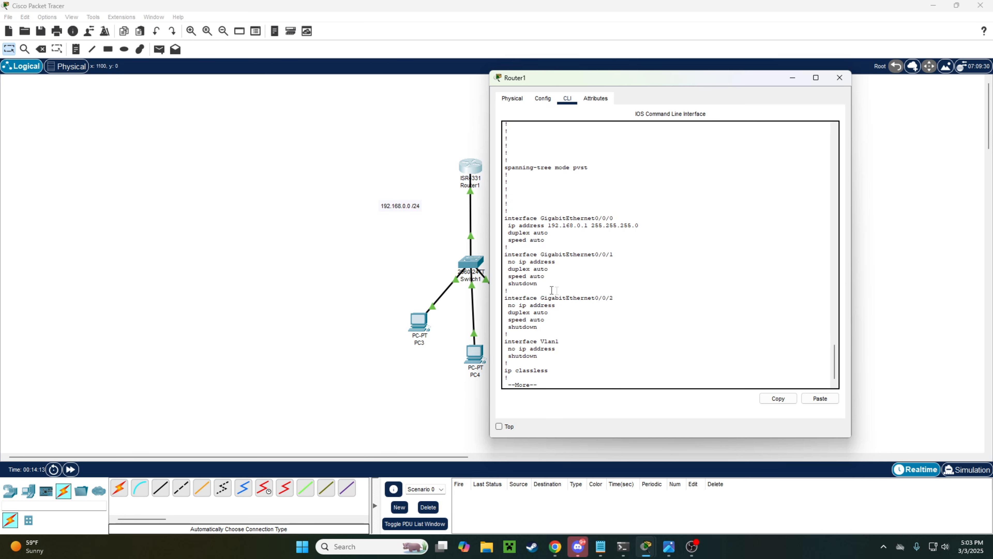
left_click_drag(639, 226, 496, 219)
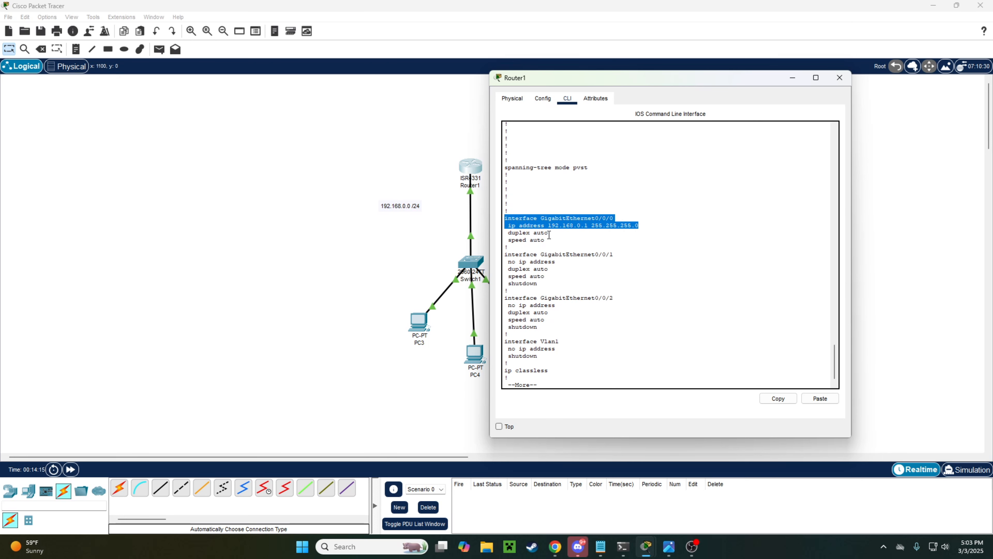
scroll(538, 244, "up", 3)
left_click_drag(644, 288, 501, 290)
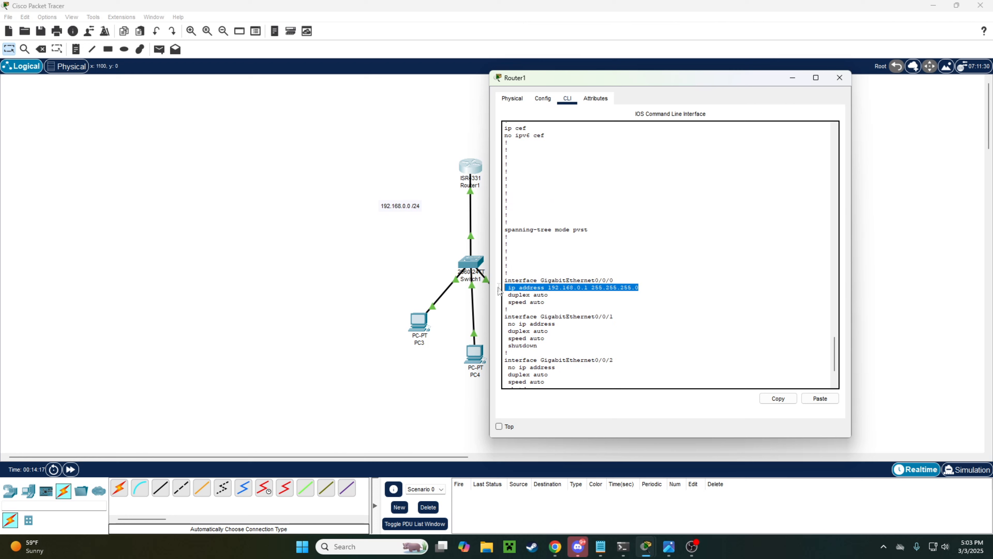
left_click_drag(620, 278, 501, 280)
left_click(626, 292)
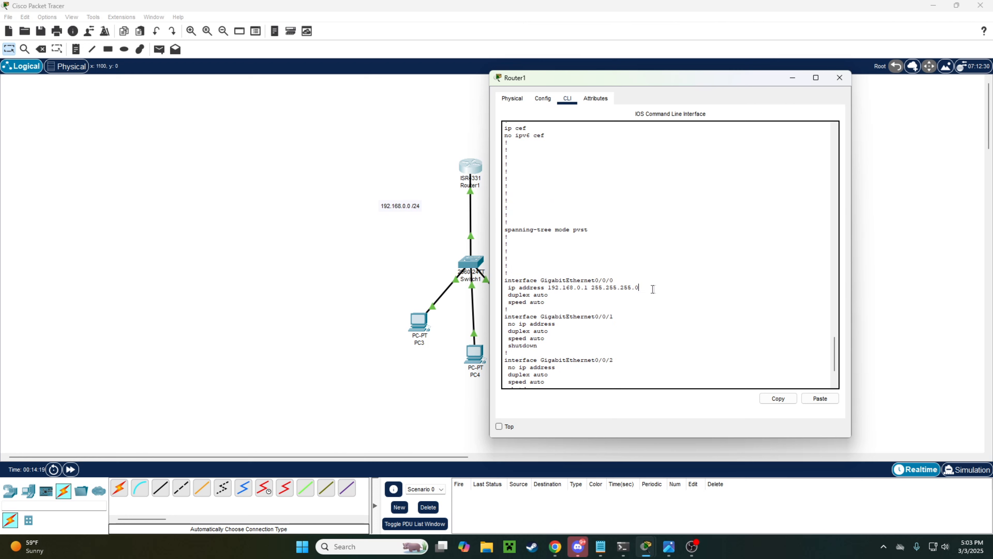
left_click_drag(652, 289, 513, 288)
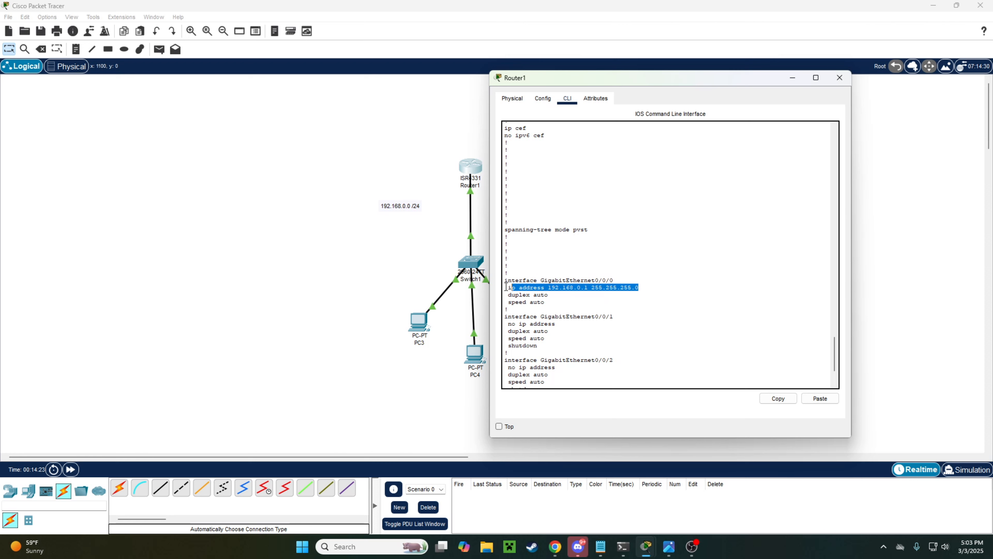
scroll(586, 304, "up", 1)
left_click(625, 310)
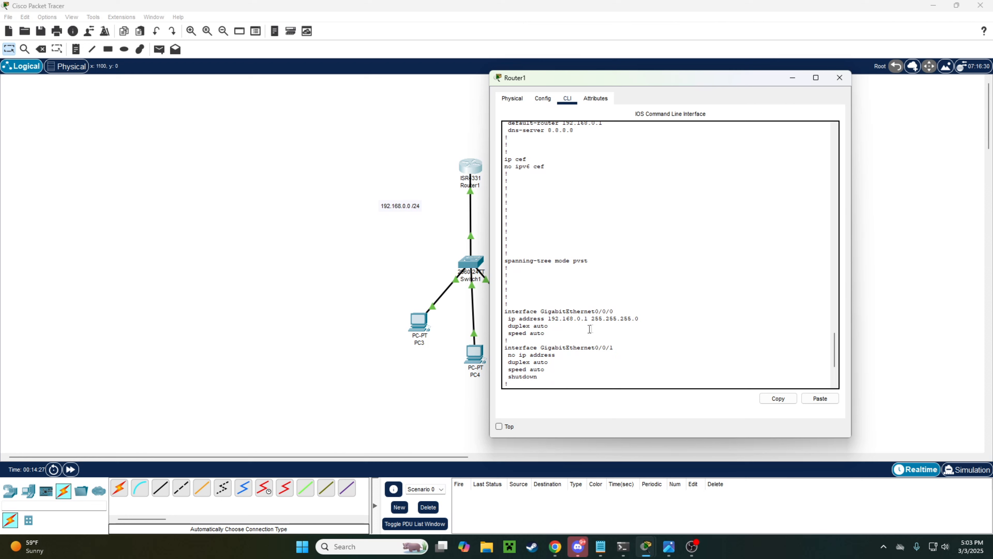
Step: Inspect the GigabitEthernet0/0/0 interface block, including its shutdown line and 192.168.0.1 address
left_click_drag(590, 331, 494, 313)
scroll(517, 319, "down", 2)
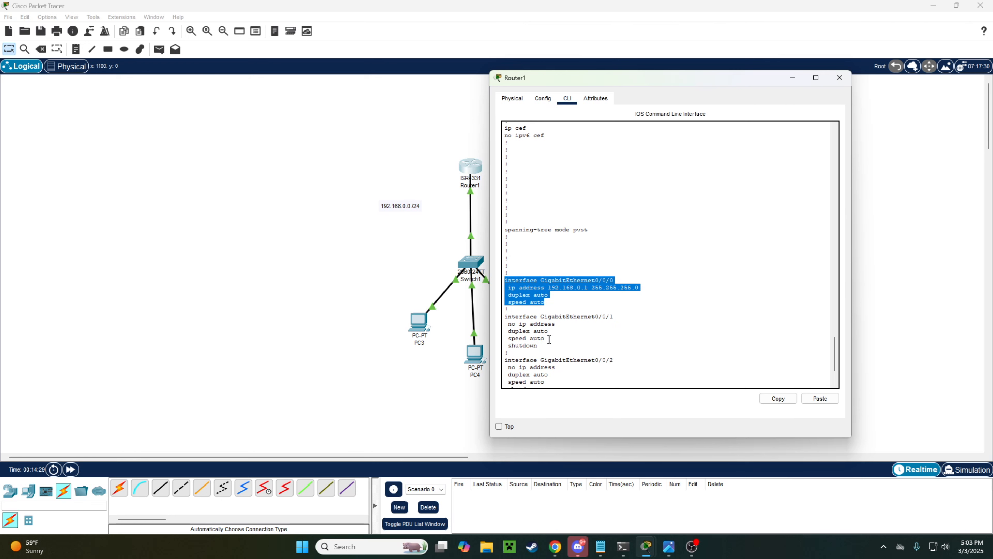
left_click_drag(542, 346, 506, 345)
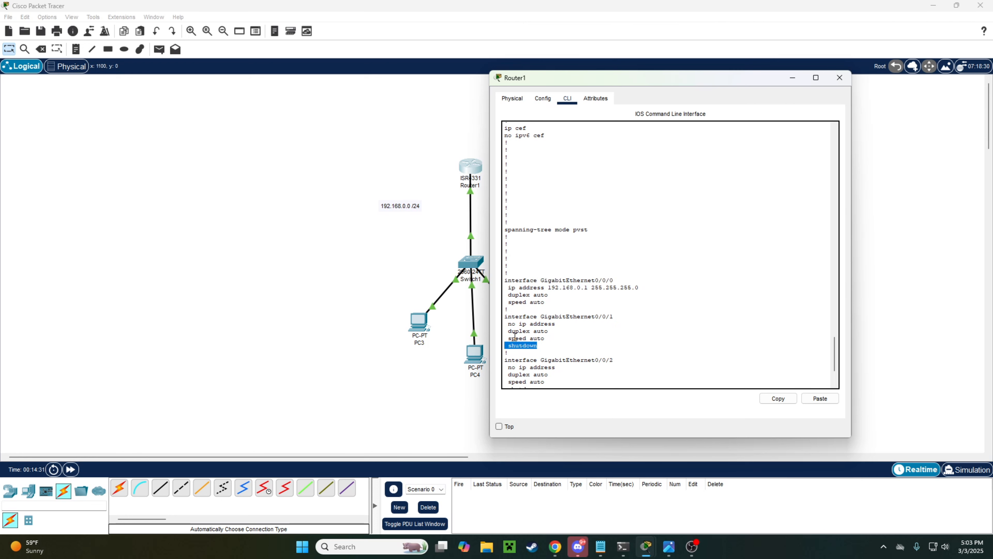
left_click(541, 310)
left_click_drag(508, 288, 501, 263)
scroll(618, 294, "up", 9)
scroll(572, 305, "down", 7)
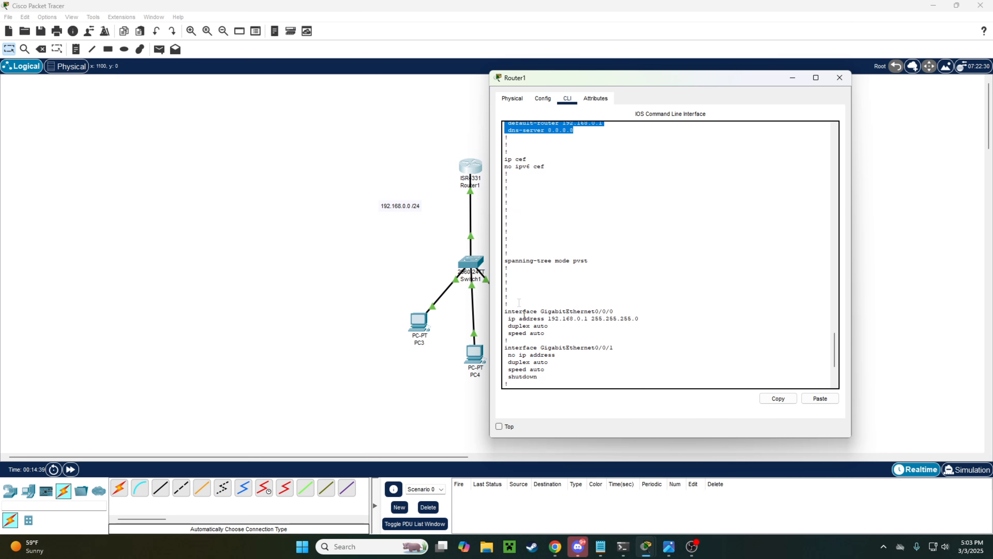
scroll(524, 315, "down", 2)
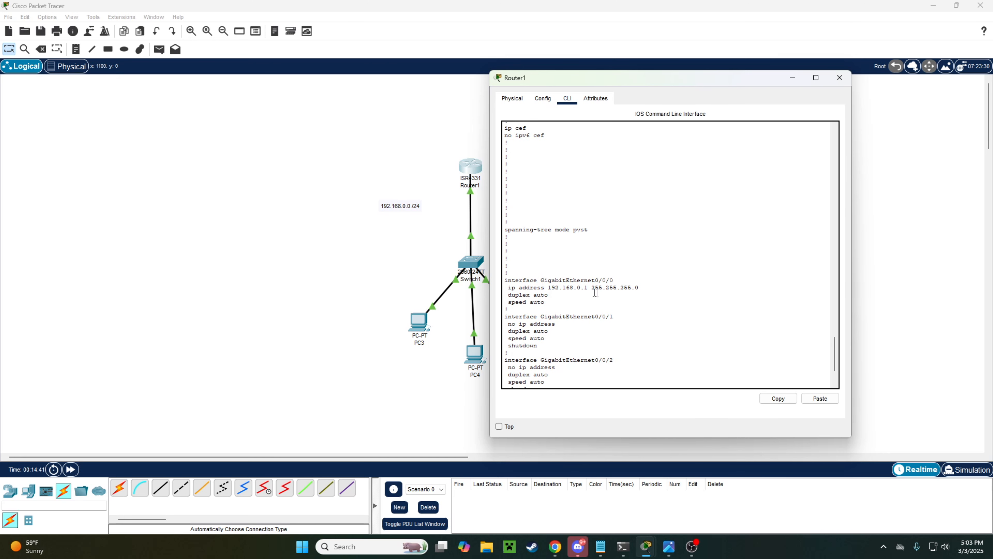
Step: Switch PC3's IP configuration to DHCP, receiving 192.168.0.2, gateway 192.168.0.1 and DNS 8.8.8.8
left_click(417, 320)
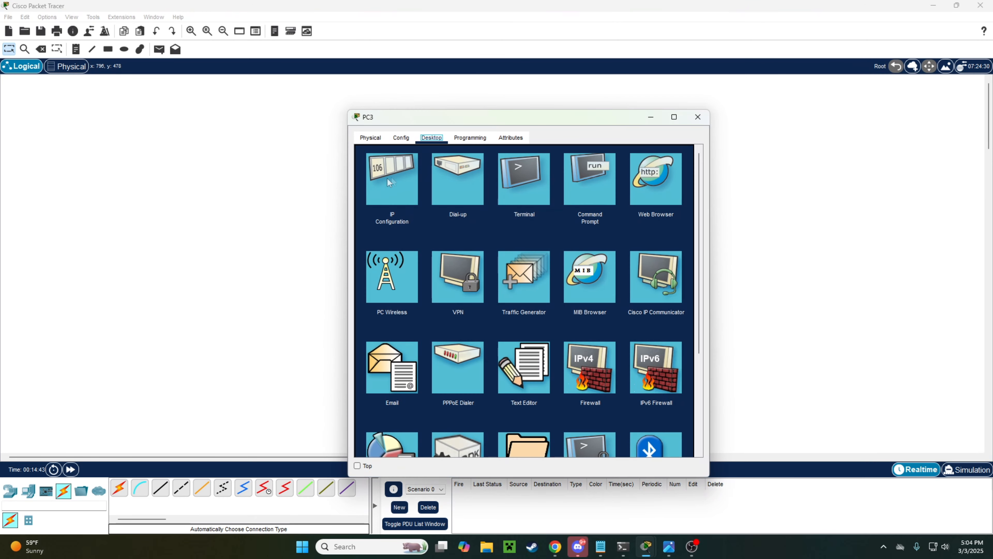
left_click(397, 186)
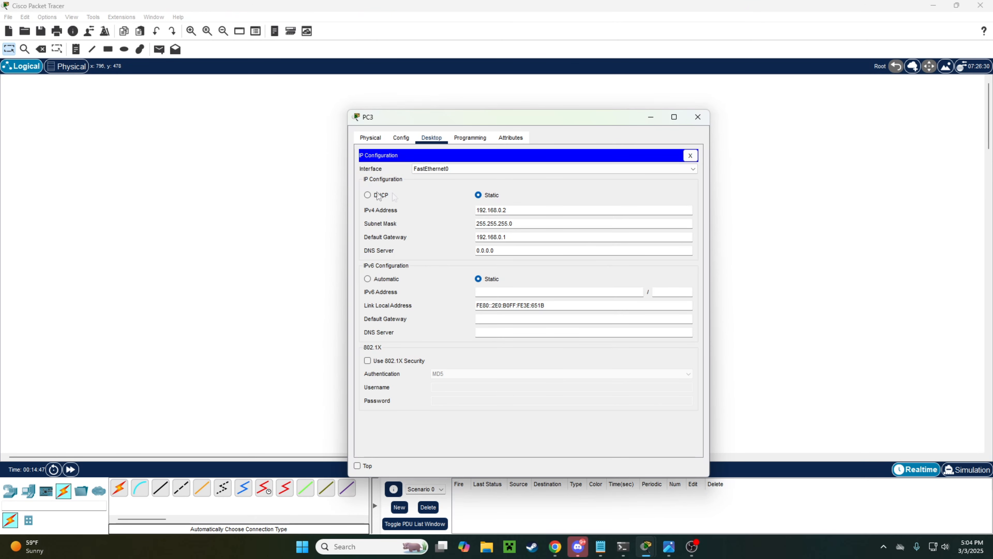
left_click(368, 196)
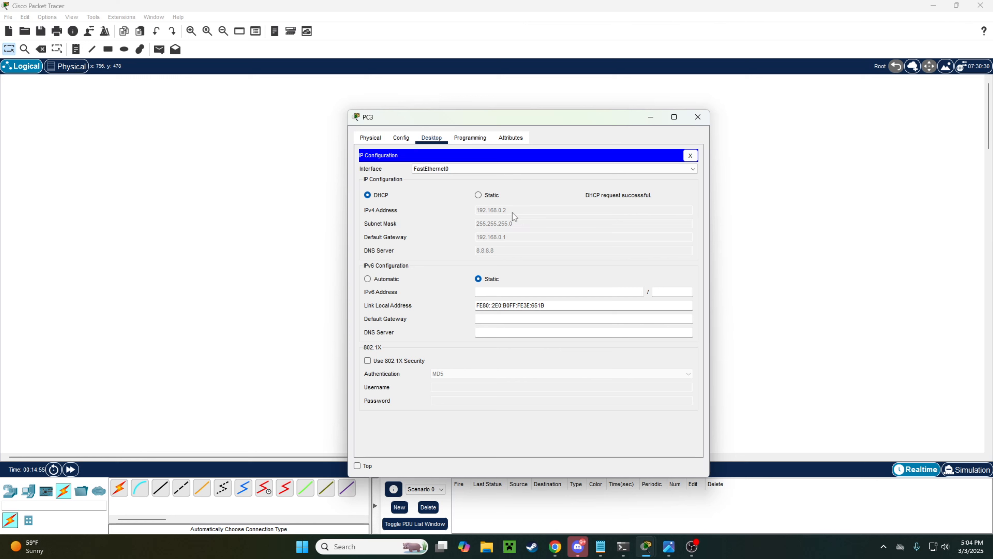
left_click(698, 117)
left_click(430, 329)
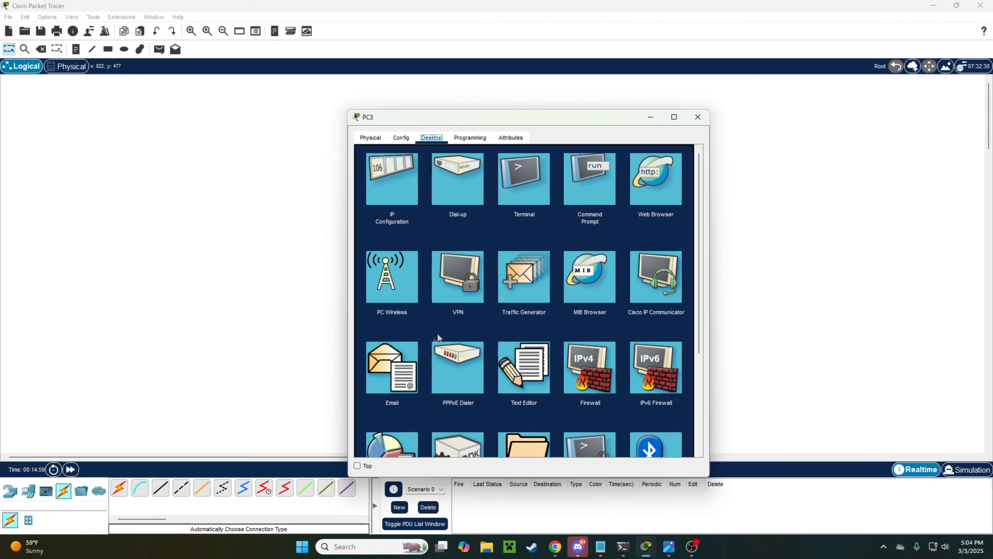
left_click(698, 117)
left_click(425, 332)
left_click(412, 181)
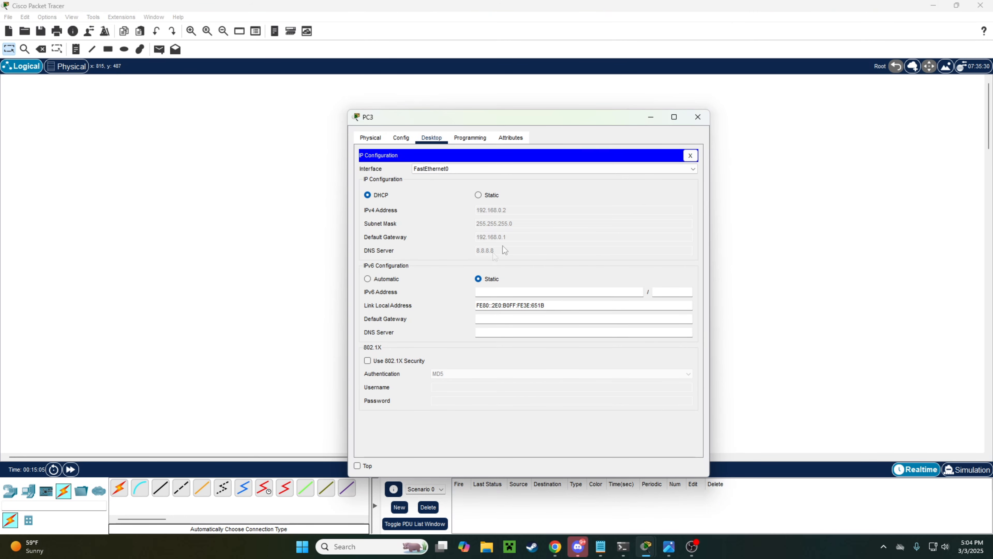
left_click(698, 117)
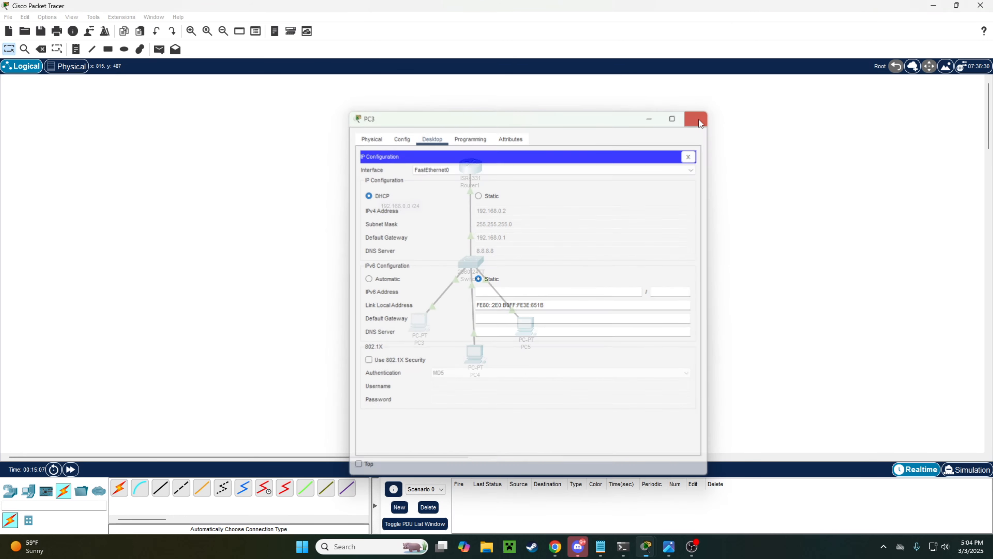
Step: Rearrange PC3, PC4 and PC5 in the topology
left_click_drag(419, 322, 399, 313)
left_click_drag(475, 355, 469, 353)
left_click_drag(526, 326, 545, 319)
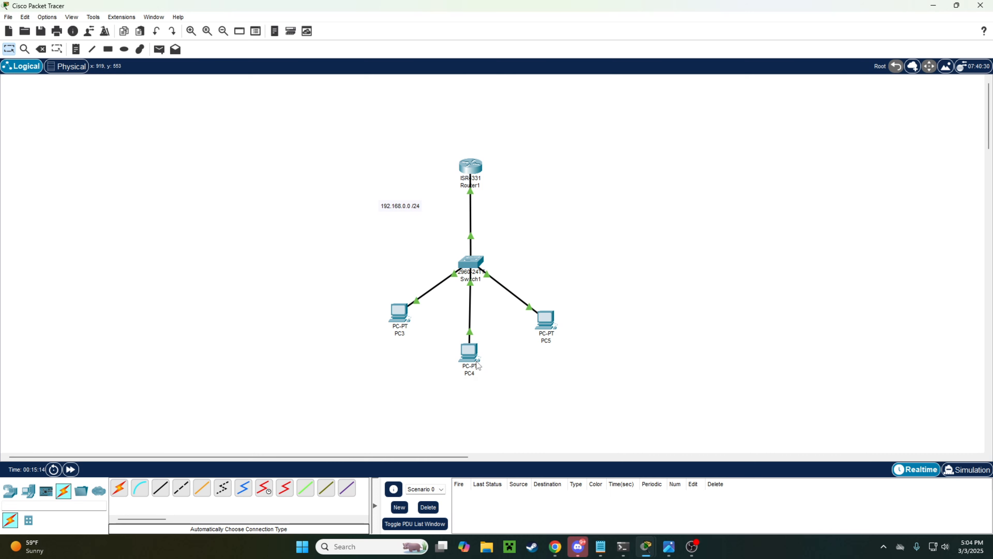
Step: Switch PC4's IP configuration to DHCP so it gets 192.168.0.3
mouse_move(475, 354)
left_click(470, 352)
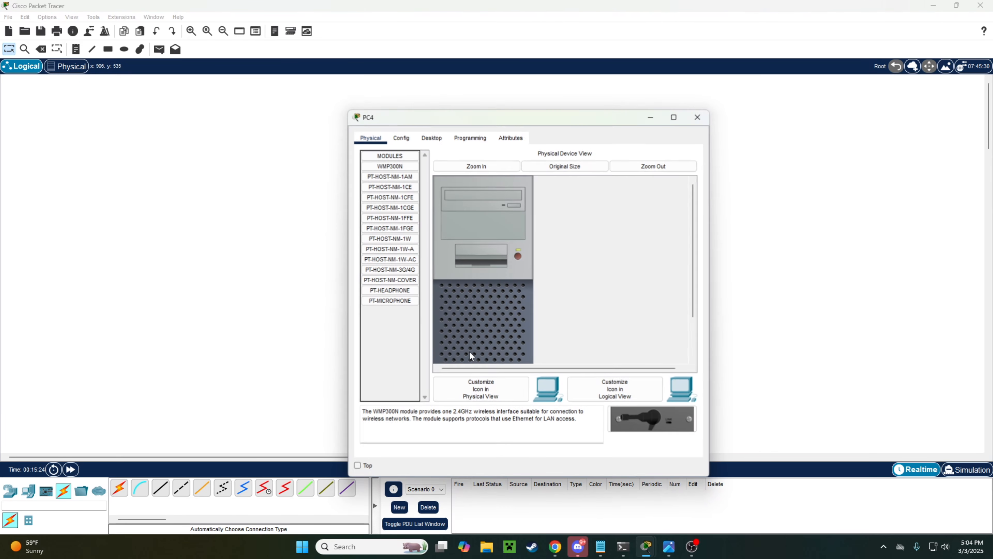
left_click(431, 137)
left_click(407, 184)
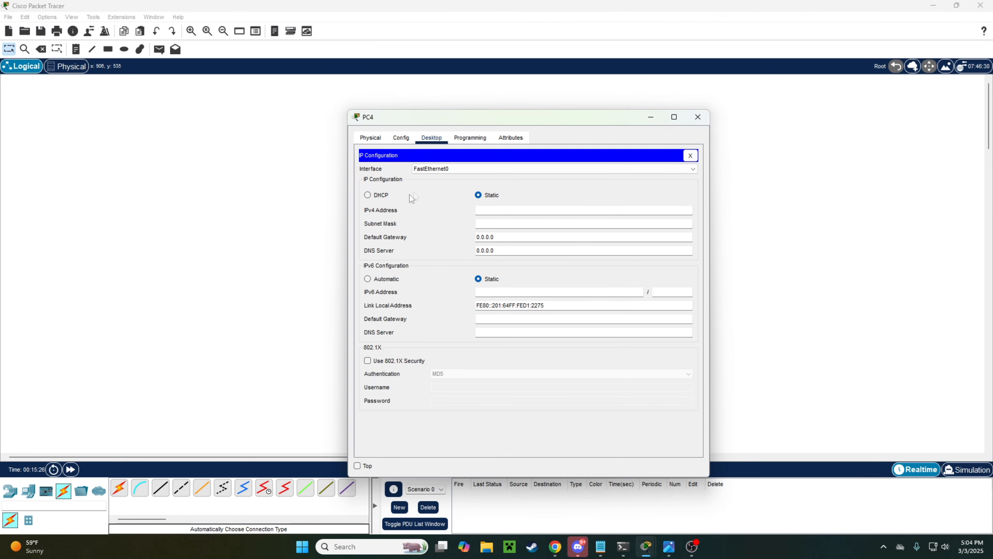
left_click(367, 194)
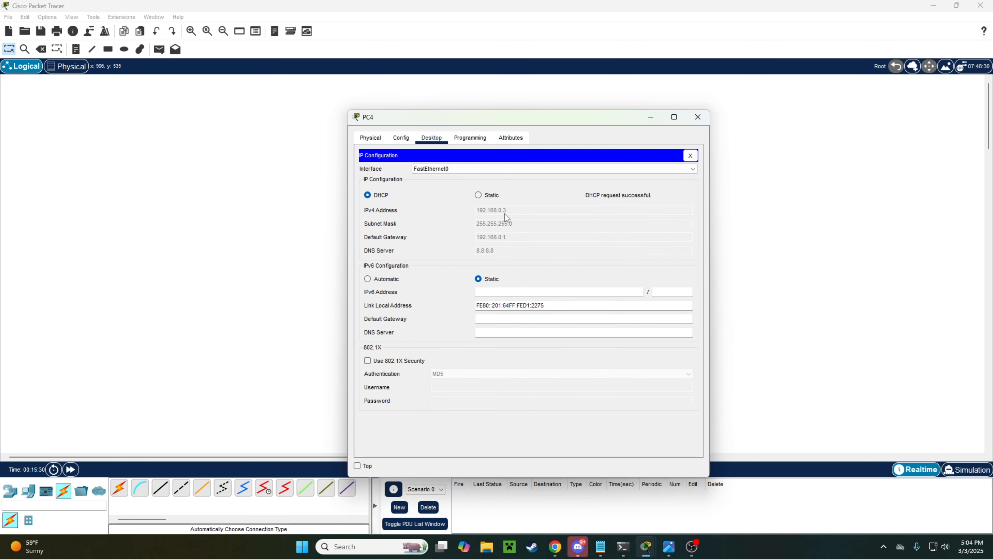
left_click(698, 117)
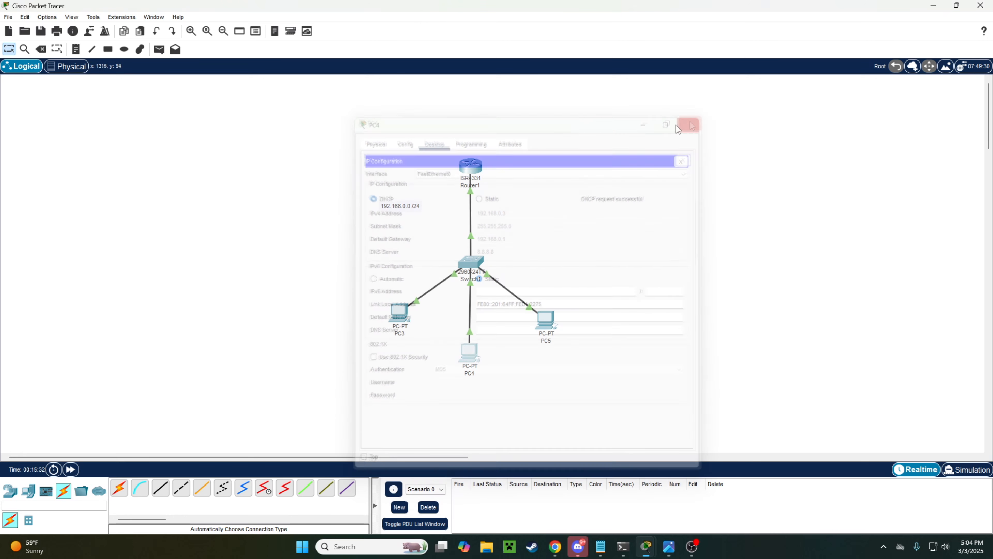
Step: Switch PC5's IP configuration to DHCP so it gets 192.168.0.4
left_click(545, 324)
left_click(432, 139)
left_click(391, 204)
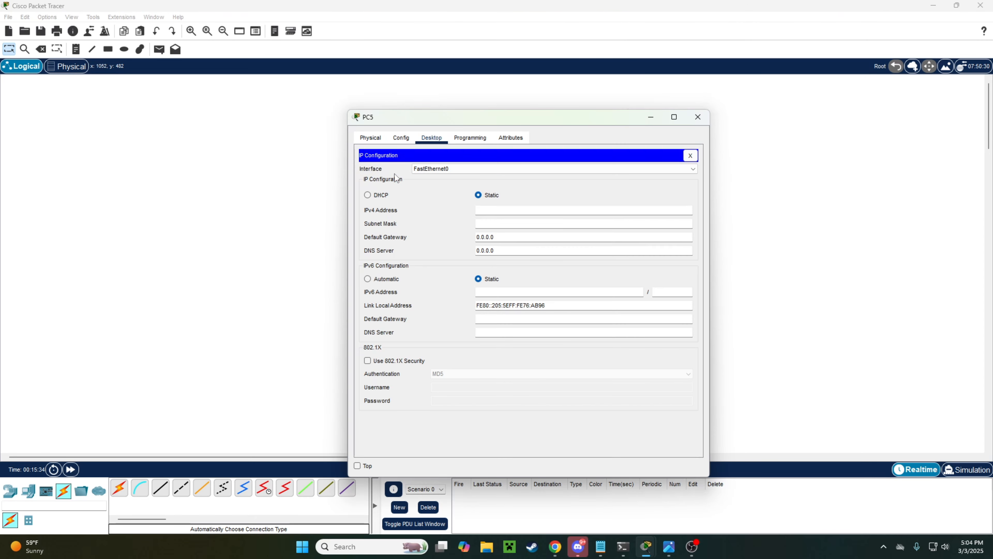
left_click(380, 195)
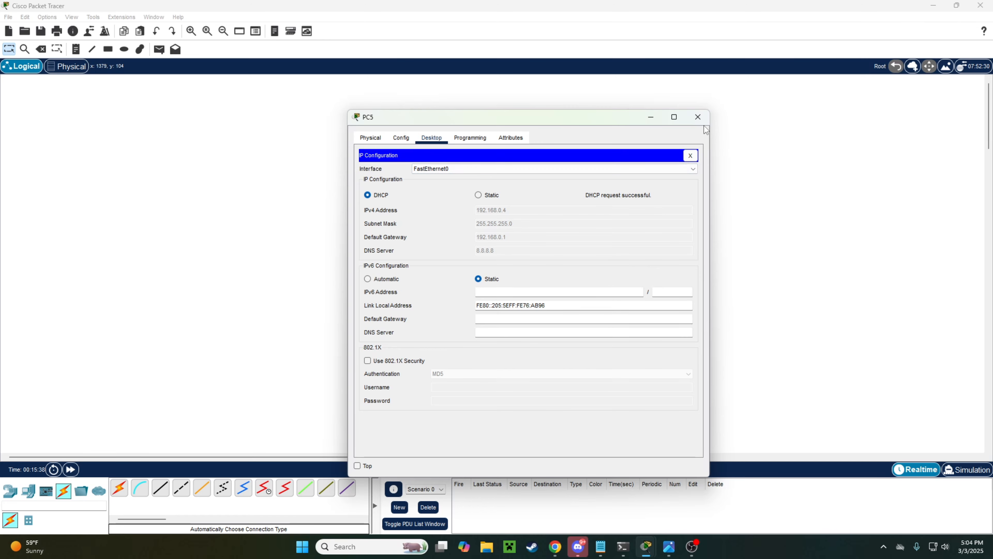
left_click(698, 117)
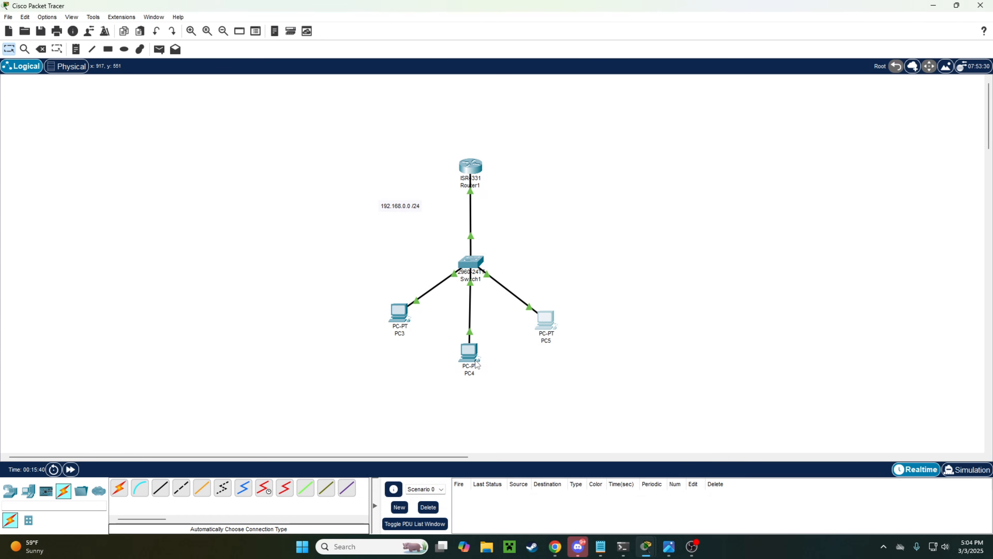
left_click(470, 353)
left_click(576, 174)
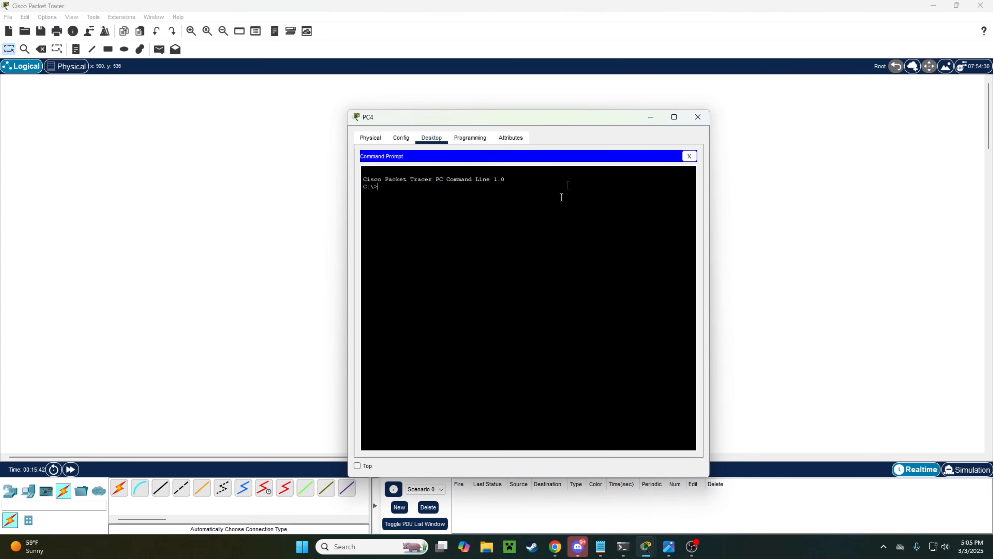
type("ping 192.16")
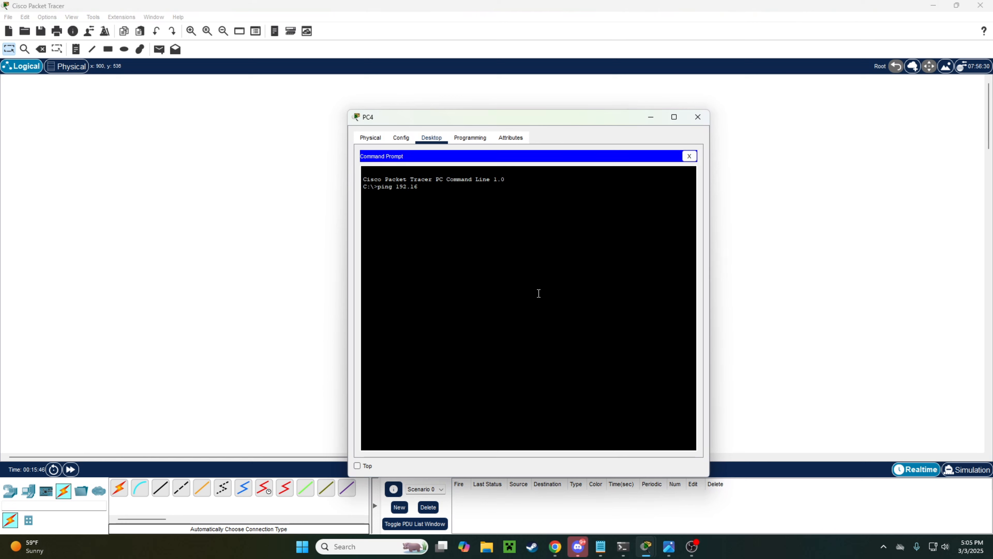
type("8.0.1")
key("Return")
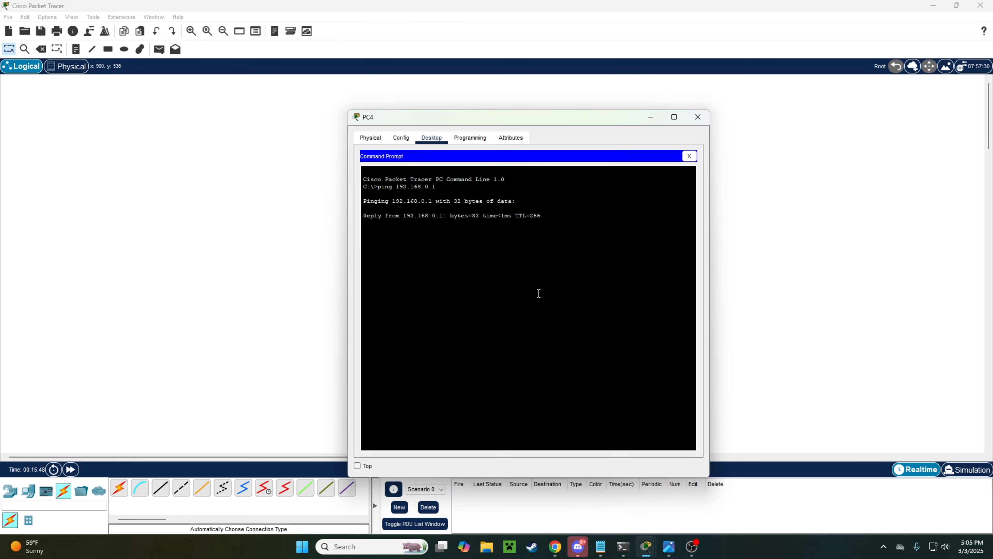
left_click(698, 117)
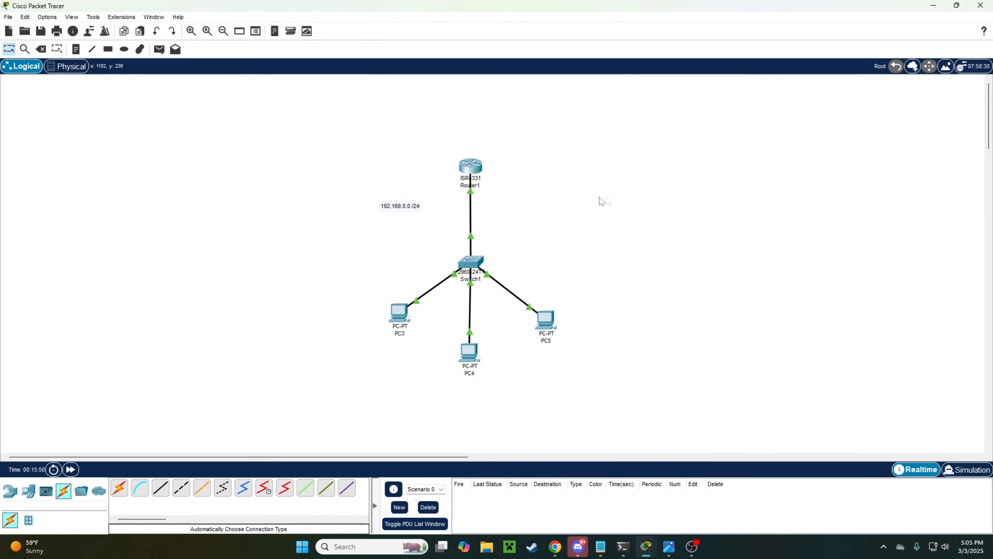
Step: Open Router1's CLI, review the running-config and abort the --More-- pager
left_click(481, 172)
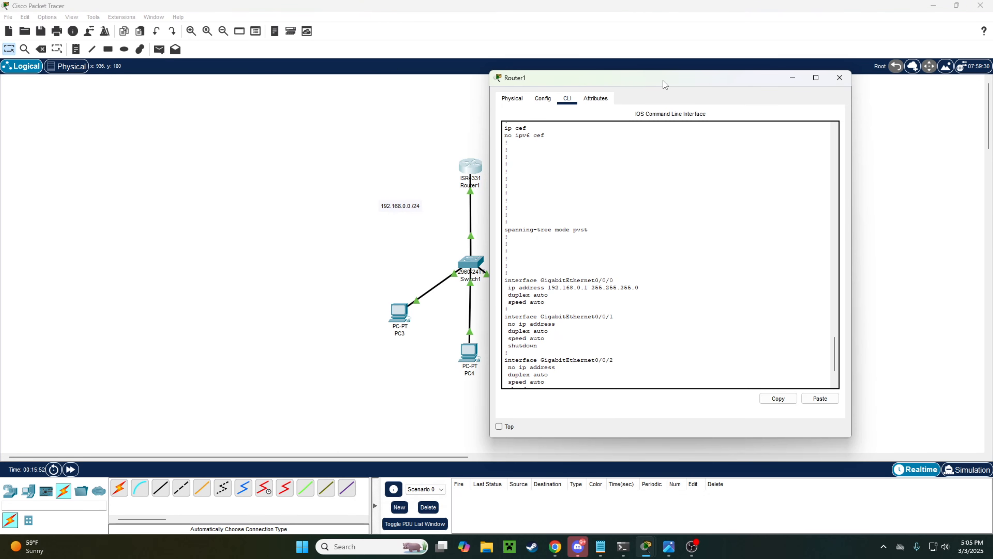
left_click_drag(665, 83, 586, 85)
scroll(610, 216, "up", 10)
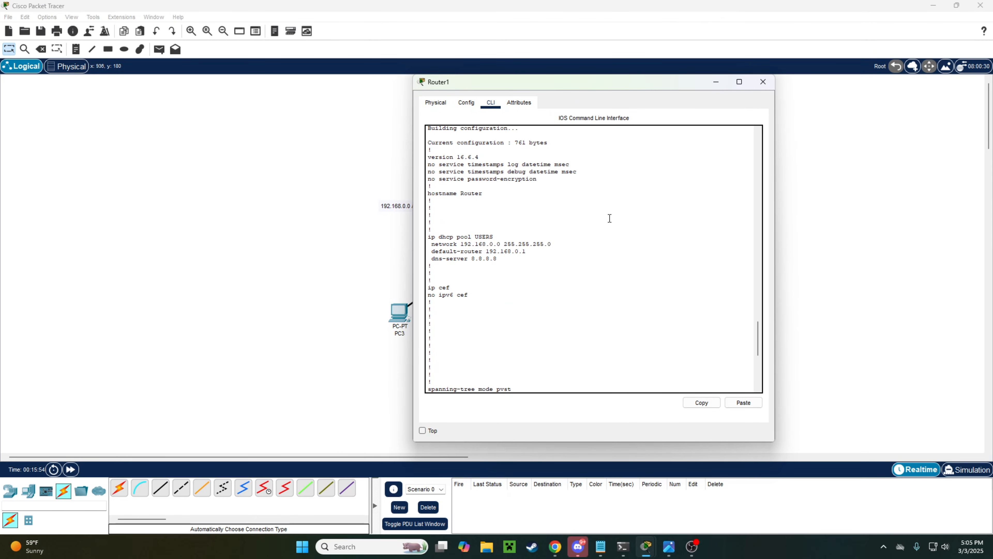
scroll(611, 220, "up", 10)
scroll(614, 223, "down", 15)
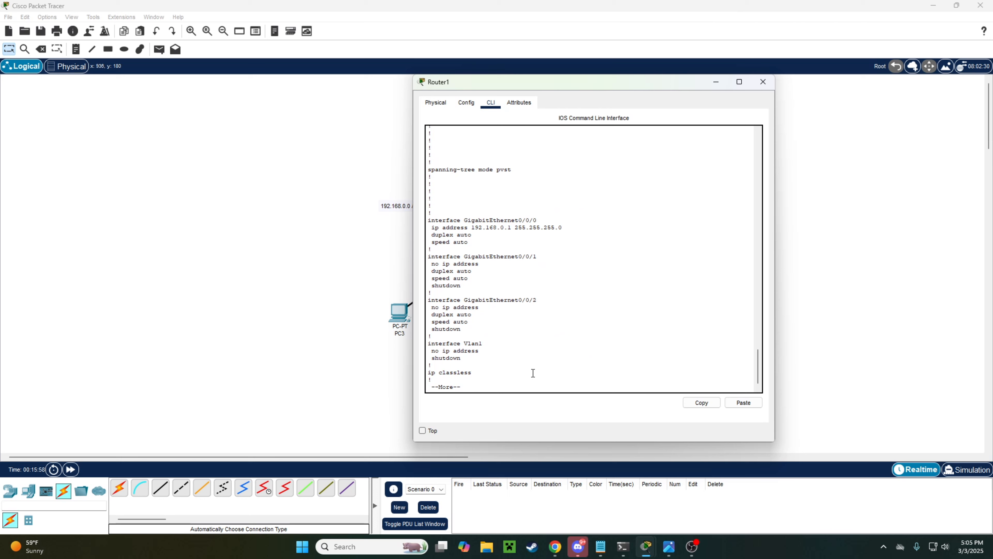
key("q")
Step: Note the default Router prompt name and bring up the reference topology screenshot
key("Return")
key("Return")
key("Return")
key("Return")
key("Return")
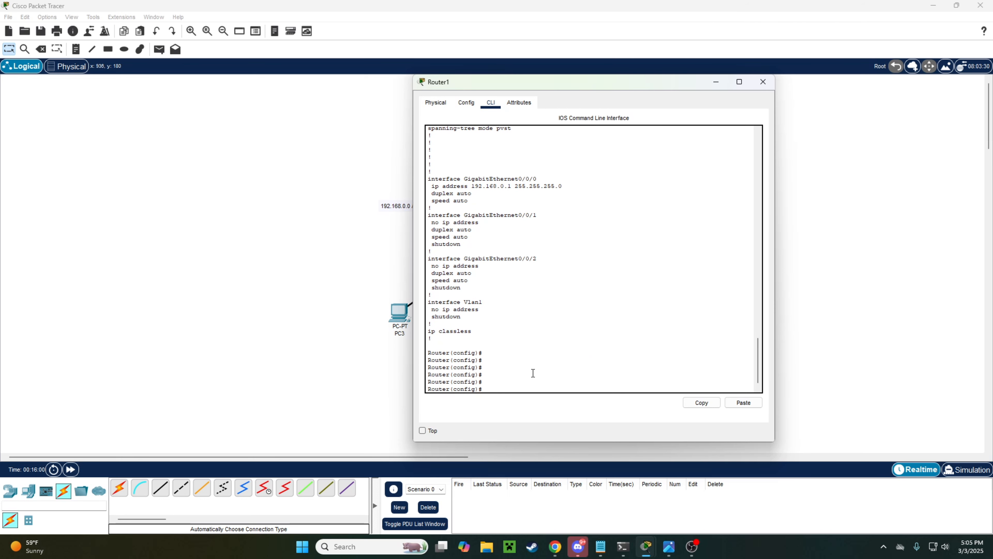
key("Return")
key("Return")
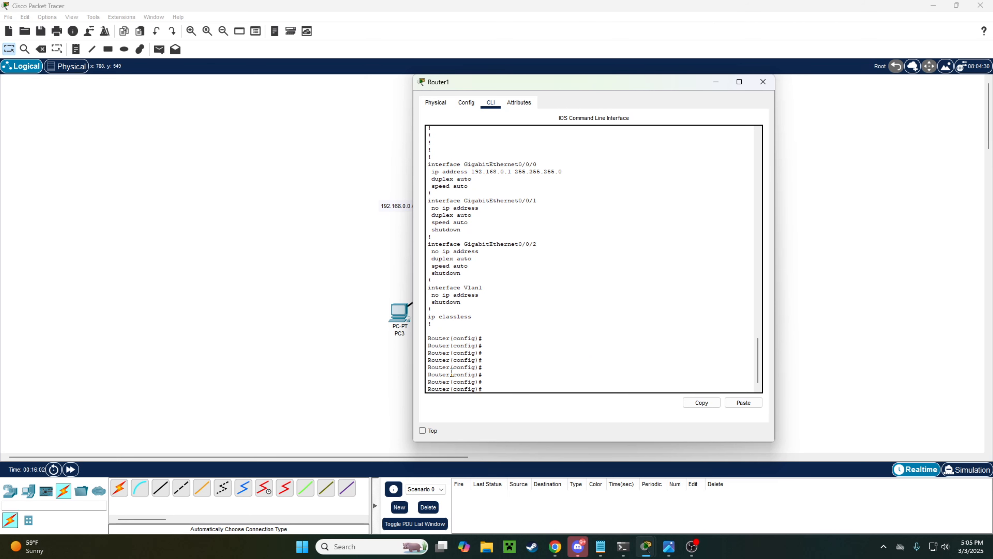
left_click_drag(452, 374, 421, 365)
left_click(454, 369)
left_click(514, 363)
left_click(670, 547)
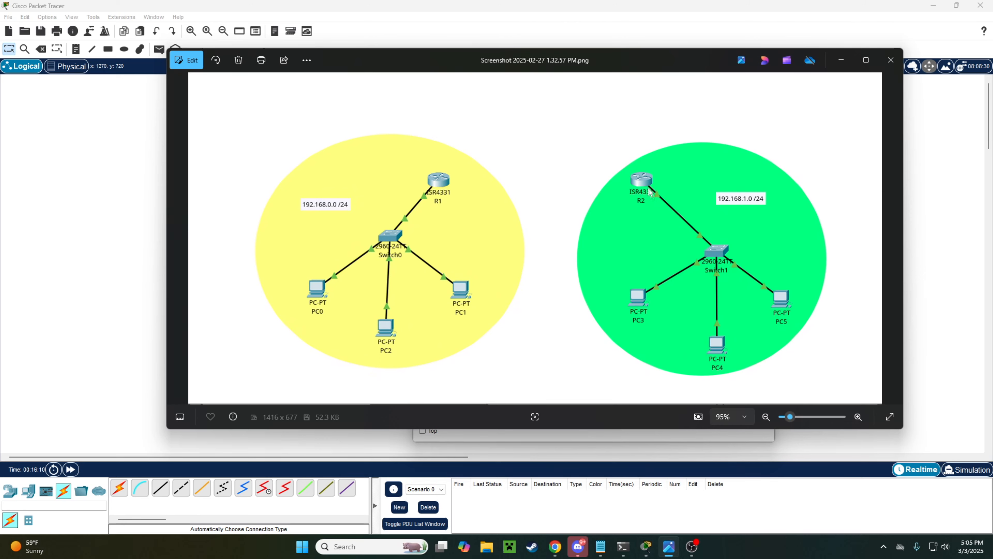
Step: Close the screenshot viewer and set the router's hostname to R1
left_click(891, 60)
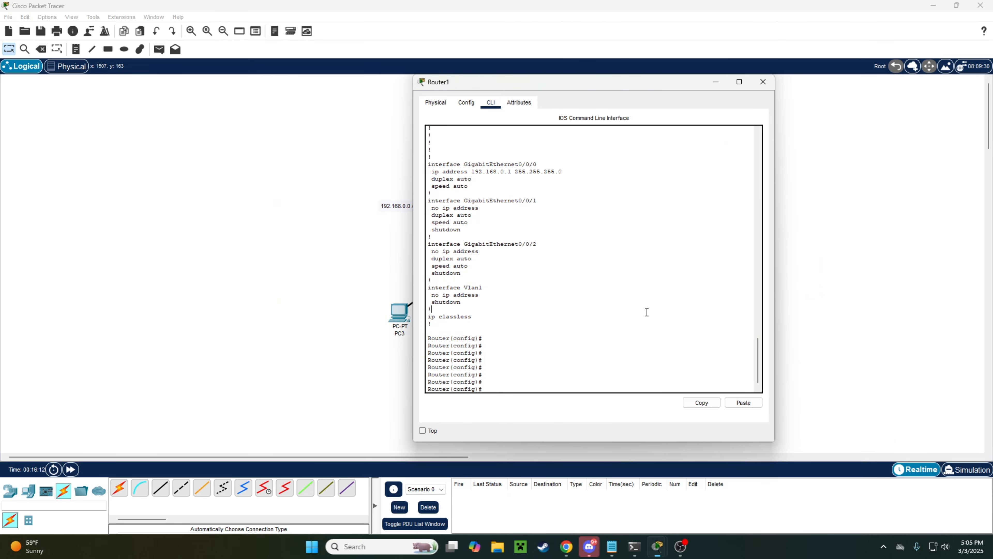
key("Return")
key("Return")
type("host")
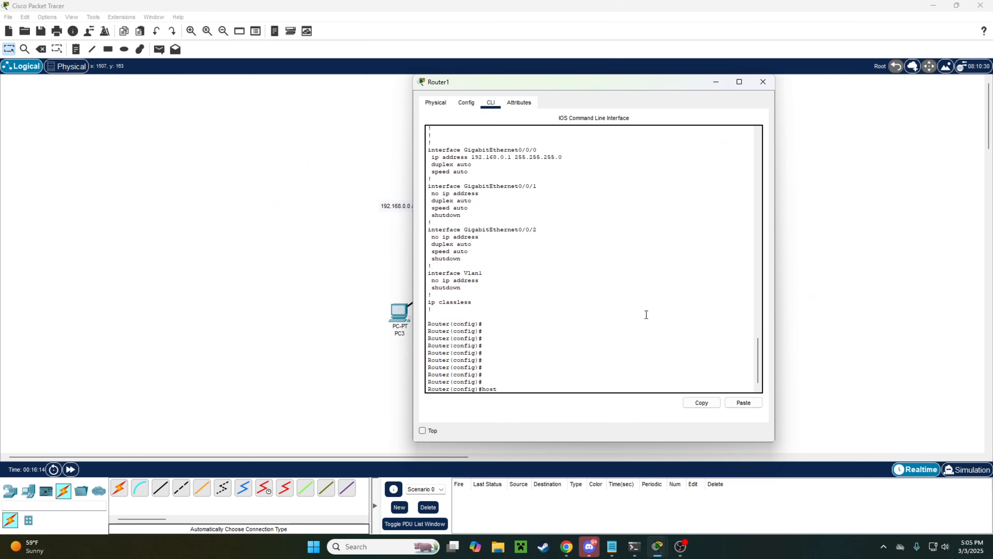
type("name R")
key("BackSpace")
type("1")
key("Return")
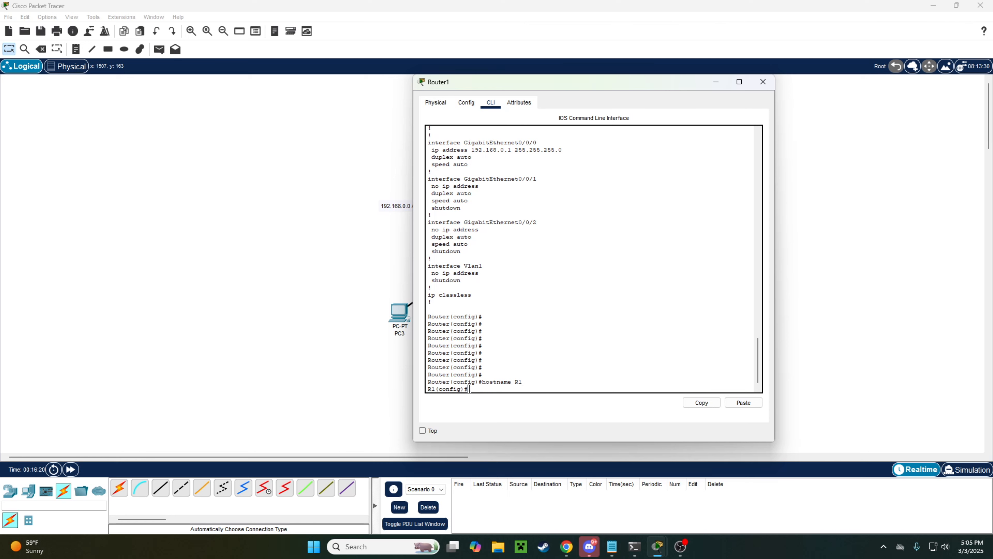
left_click_drag(470, 389, 428, 388)
left_click(511, 385)
Step: Save R1's configuration with 'do write mem', confirming [OK]
key("Return")
key("Return")
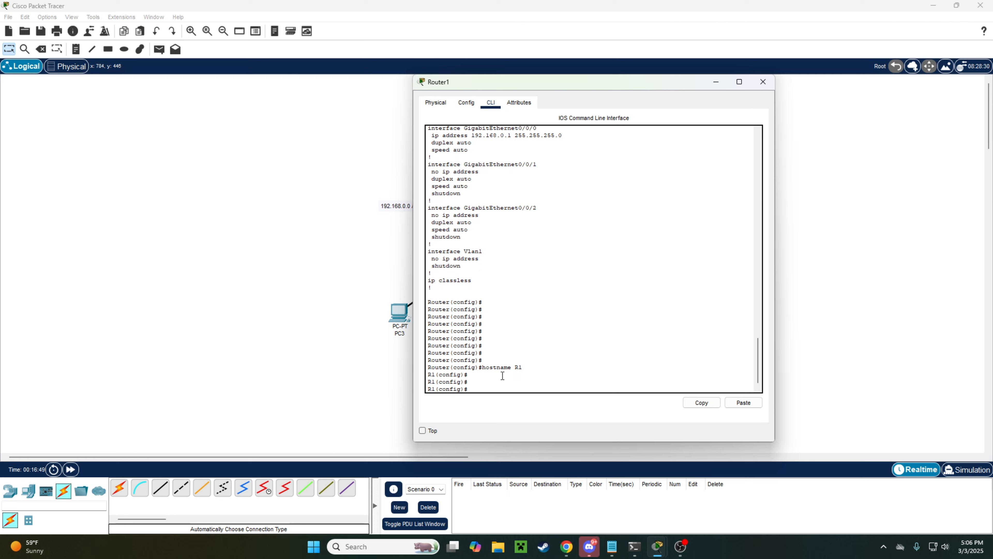
key("Return")
key("Return")
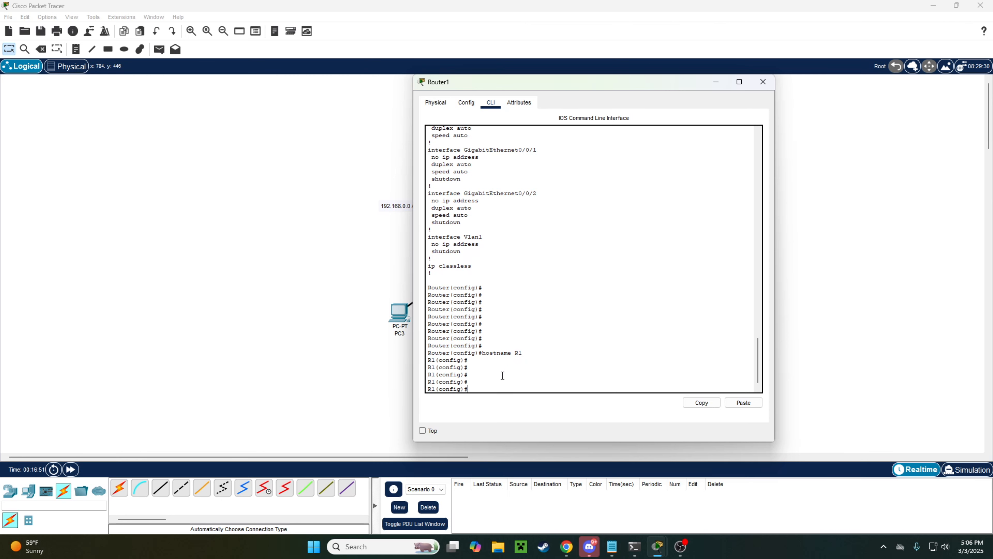
type("do write mem")
key("Return")
key("Return")
key("Return")
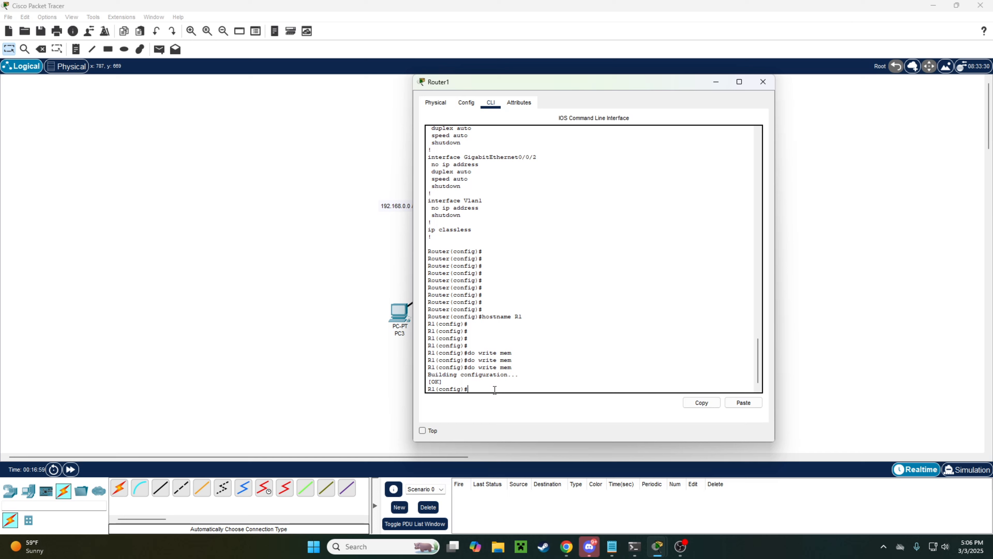
key("Return")
key("Return")
left_click_drag(443, 367, 430, 364)
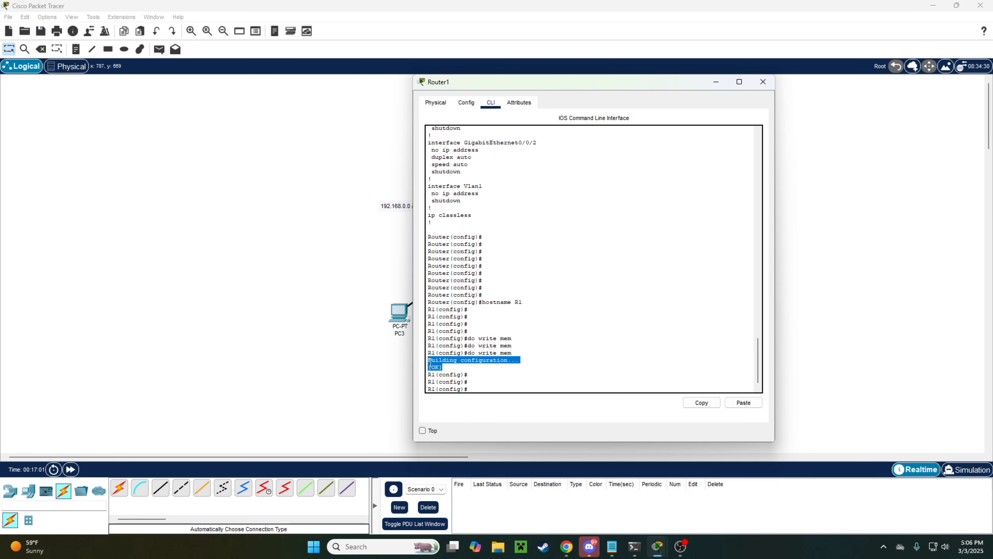
left_click(500, 385)
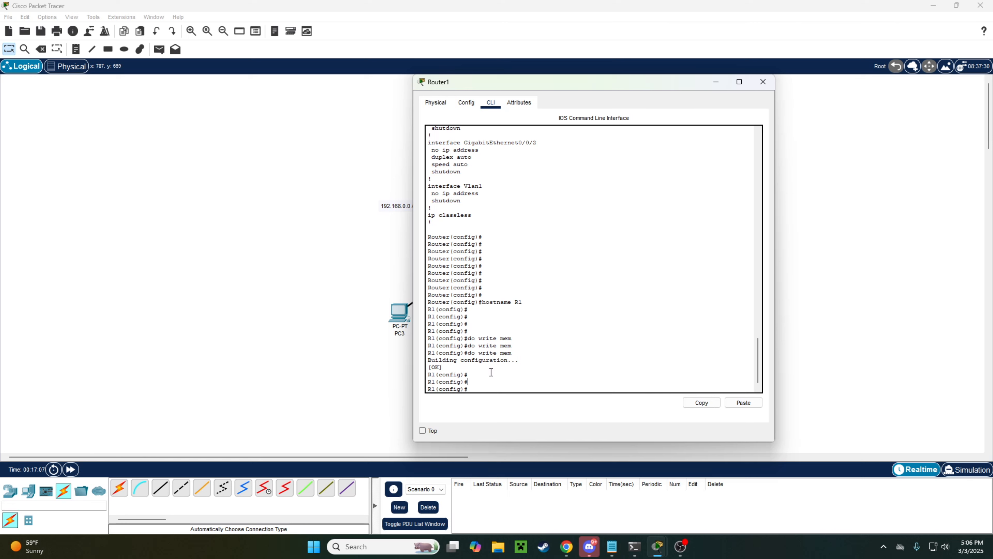
Step: Add a local admin username with privilege 15 and a secret password
key("Return")
key("Return")
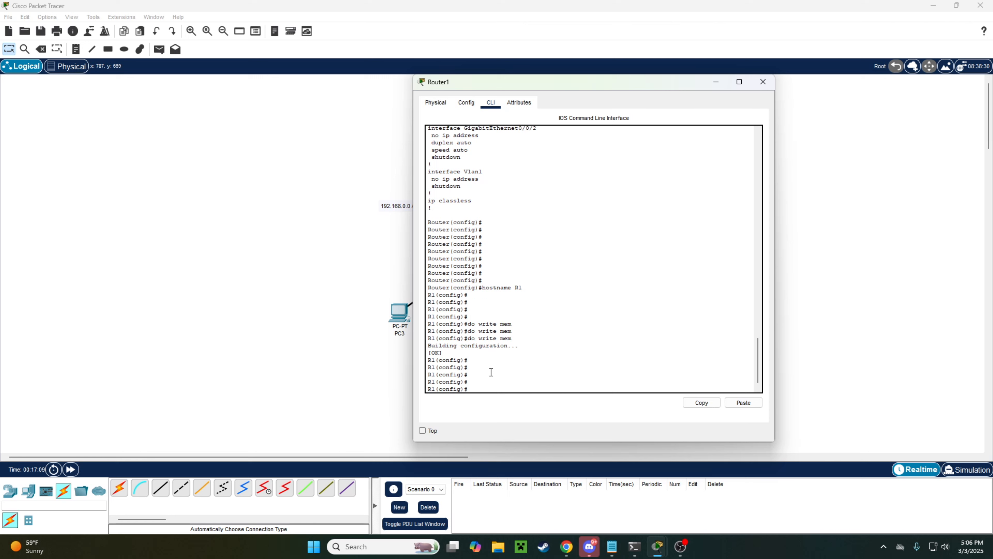
key("Tab")
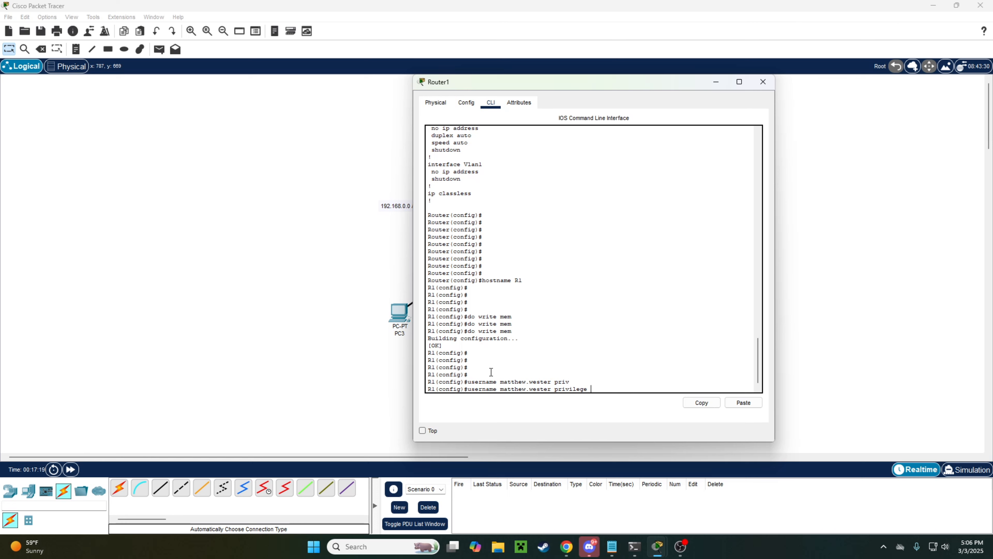
type("15")
type("passwor")
key("BackSpace")
key("BackSpace")
key("BackSpace")
key("BackSpace")
key("BackSpace")
key("BackSpace")
type("secret")
key("BackSpace")
type("cisco123")
key("Return")
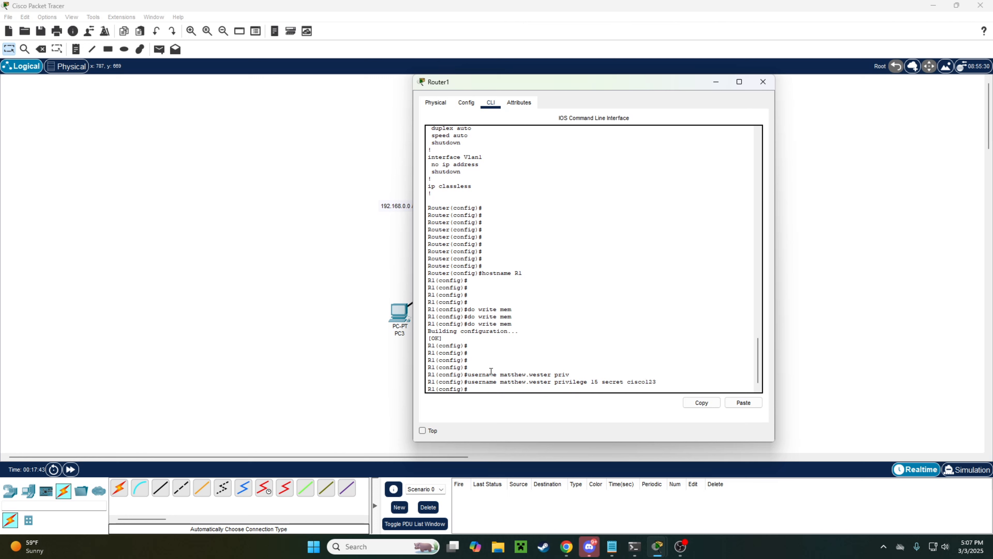
Step: Run 'do sho run' and find the new user's type 5 hashed secret
key("Return")
key("Return")
type("do ")
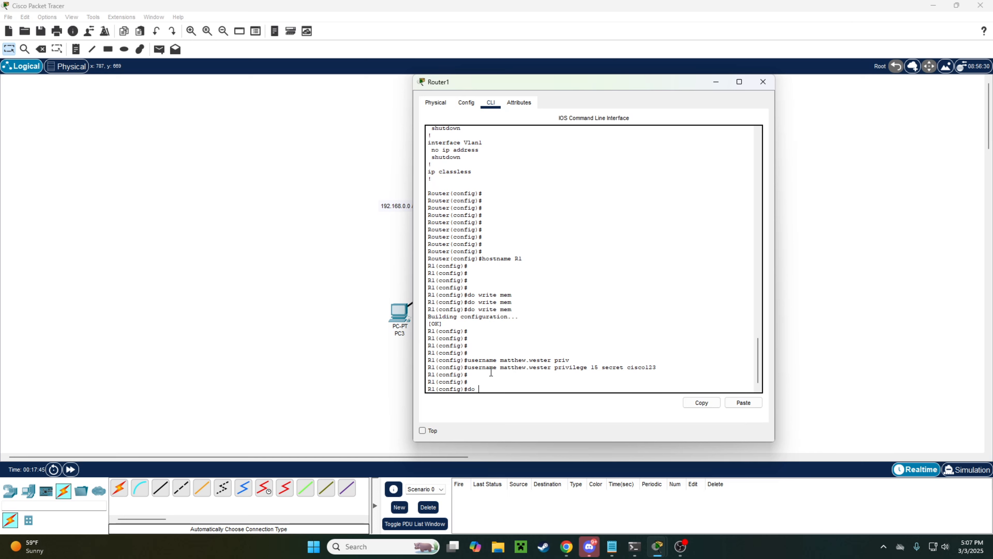
type("sho run")
key("Return")
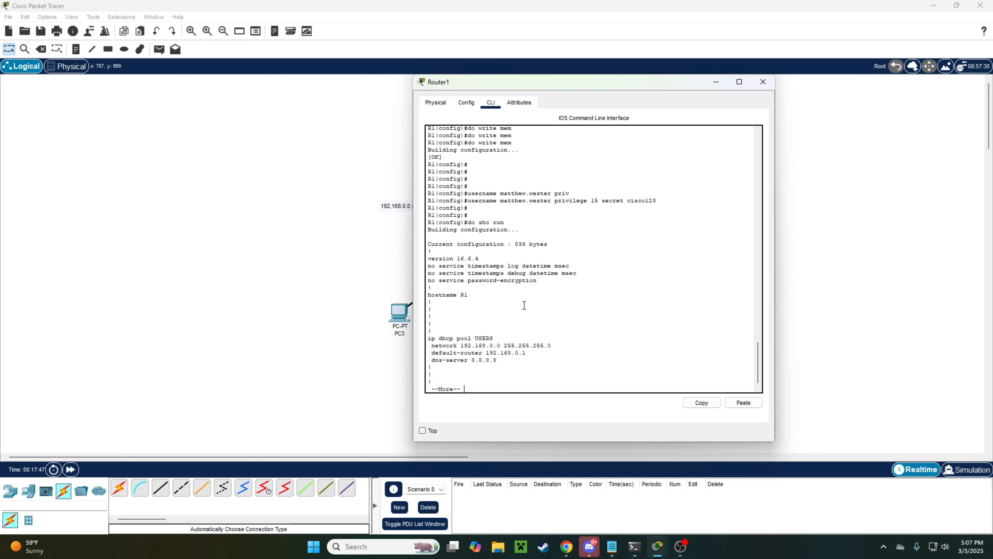
key("space")
left_click_drag(594, 266, 706, 268)
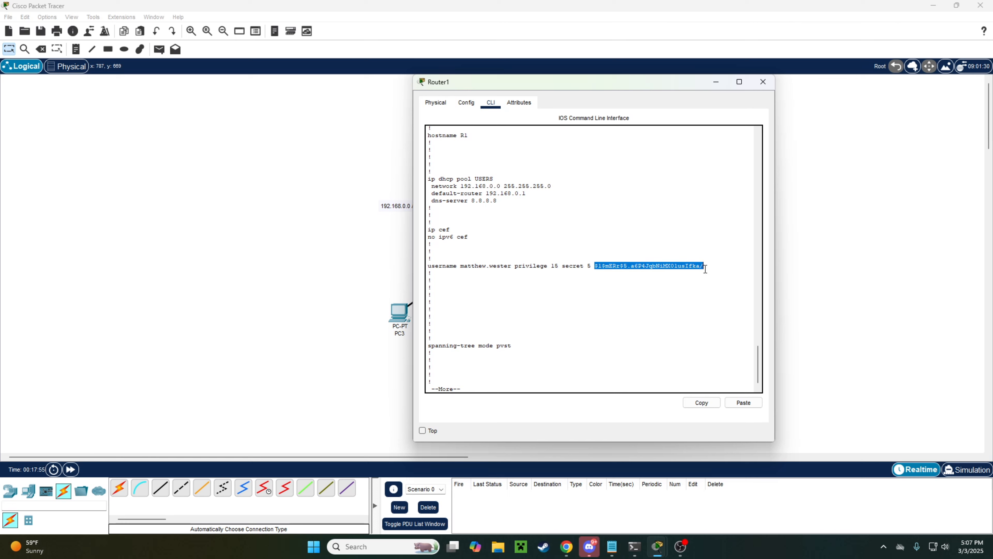
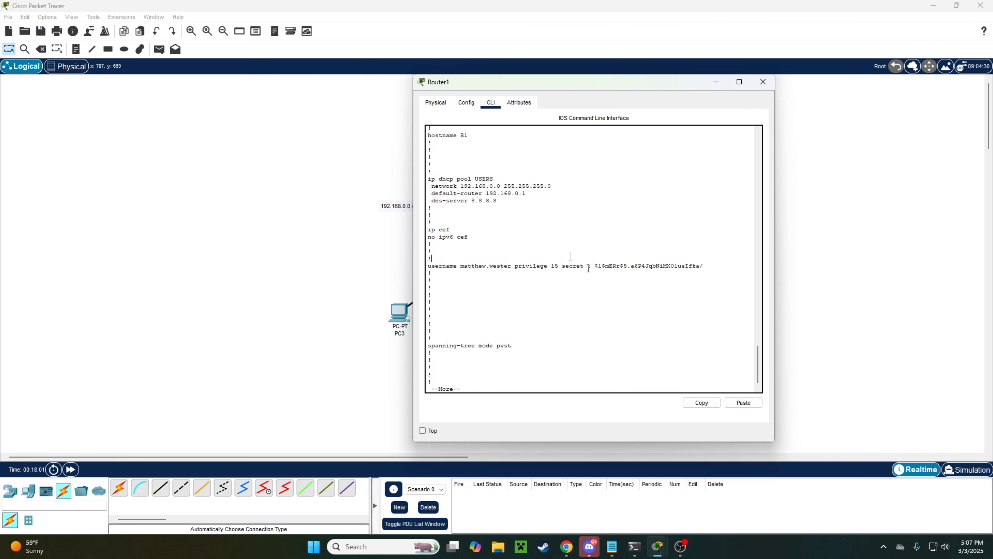
Step: Review the admin user's hashed secret, then quit the show run listing back to the prompt
left_click_drag(714, 266, 595, 267)
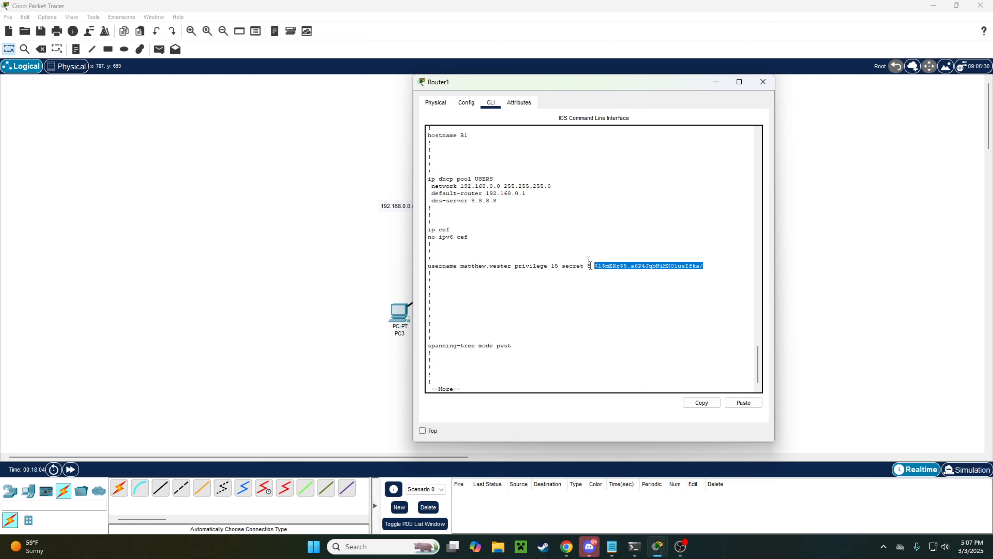
left_click(590, 265)
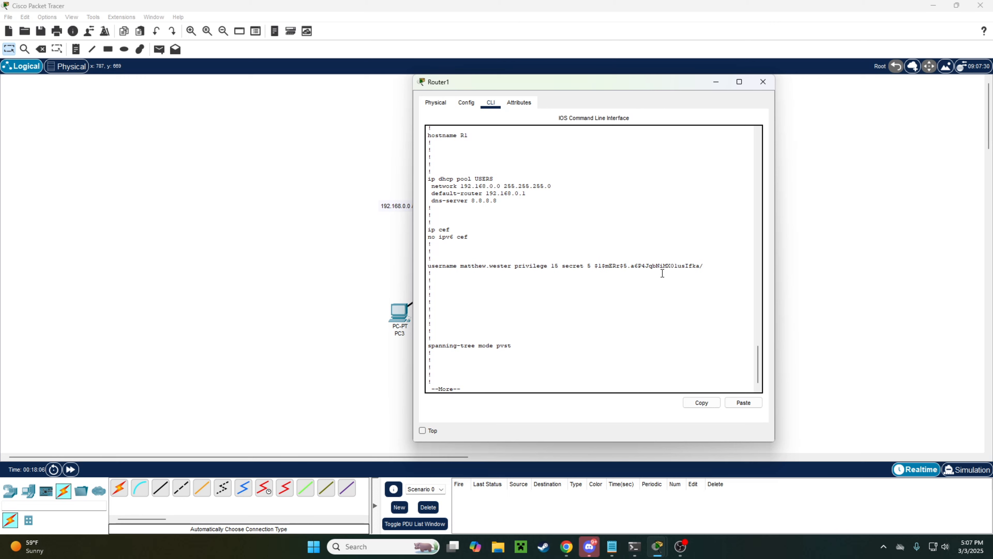
key("Return")
key("Return")
key("Return")
key("ctrl+c")
key("Return")
key("Return")
key("Return")
key("Return")
key("Return")
key("Return")
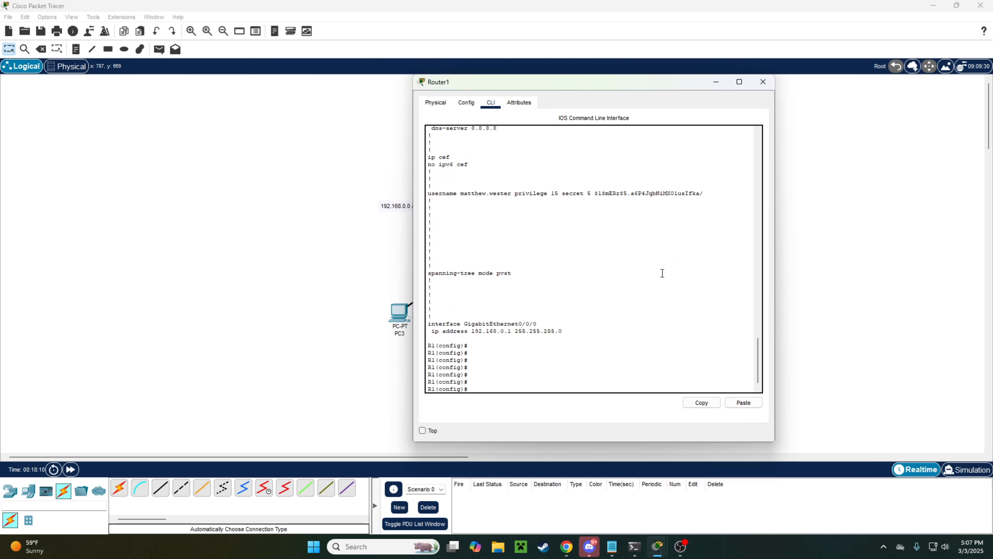
Step: Exit configuration mode, log out of the console, and log back in to privileged EXEC with enable
type("exi")
key("Return")
type("exi")
key("Return")
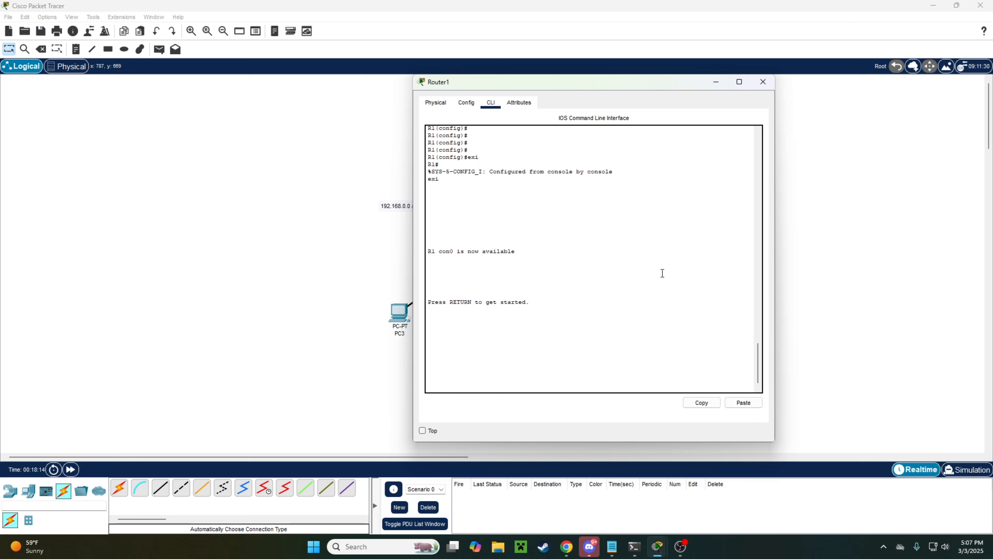
key("Return")
type("en")
key("Return")
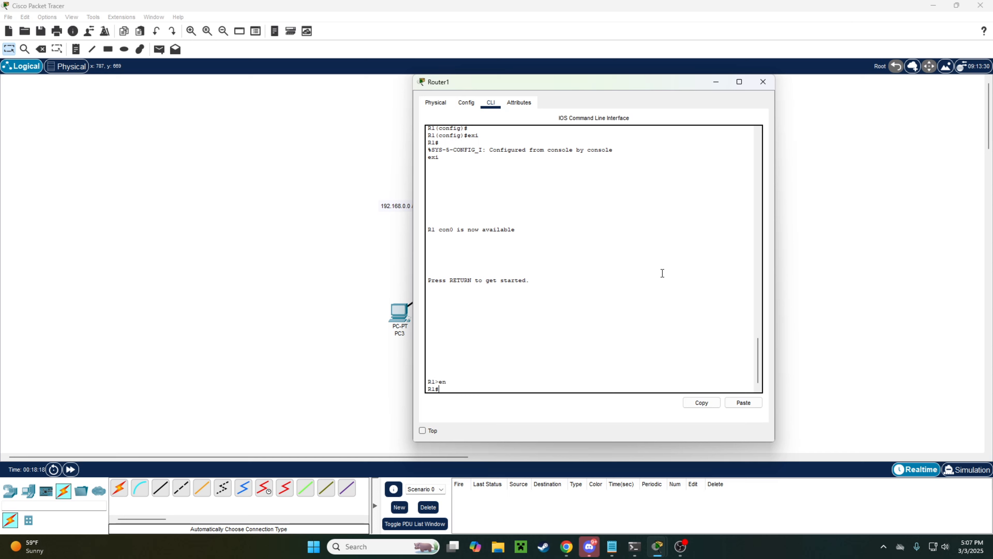
Step: Require local user login on console line 0 with line con 0 and login local
type("conf t")
key("Return")
key("Return")
key("Return")
key("Return")
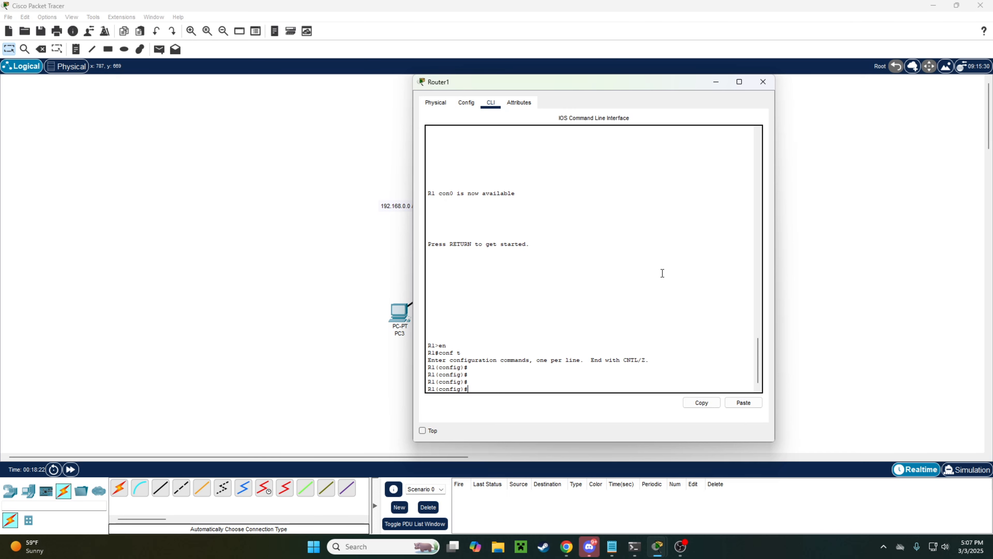
type("lin con 0")
key("Return")
key("Return")
key("Return")
key("Return")
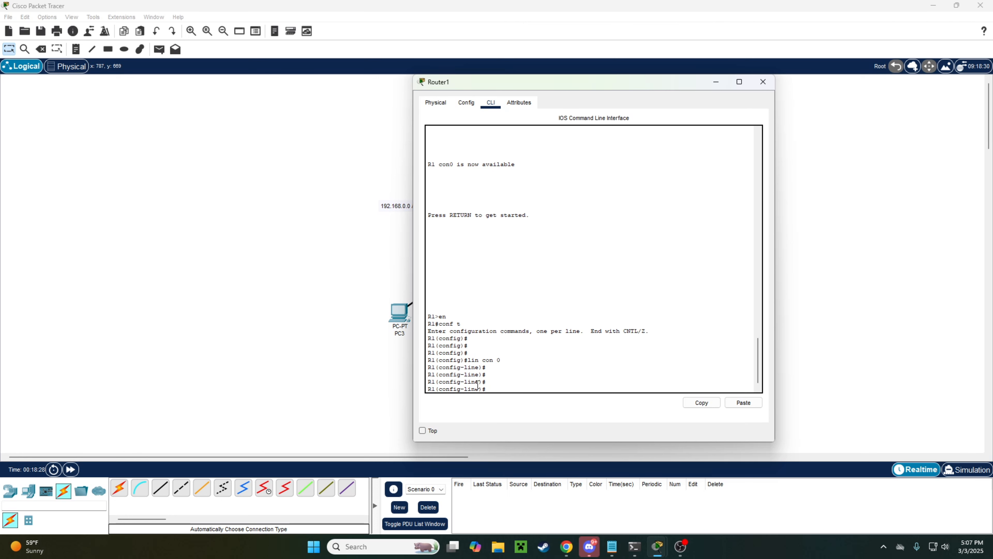
left_click_drag(479, 382, 448, 383)
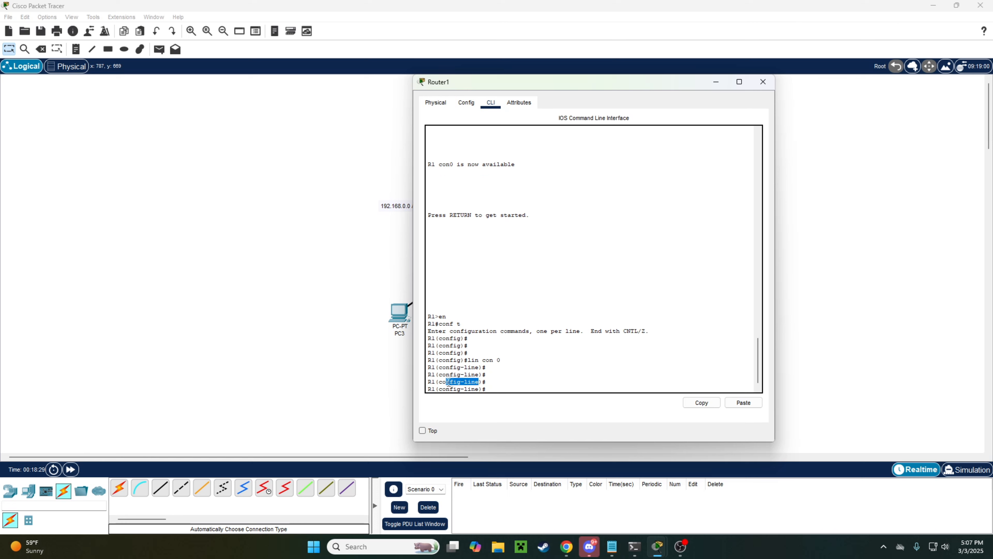
left_click(498, 378)
key("Return")
key("Return")
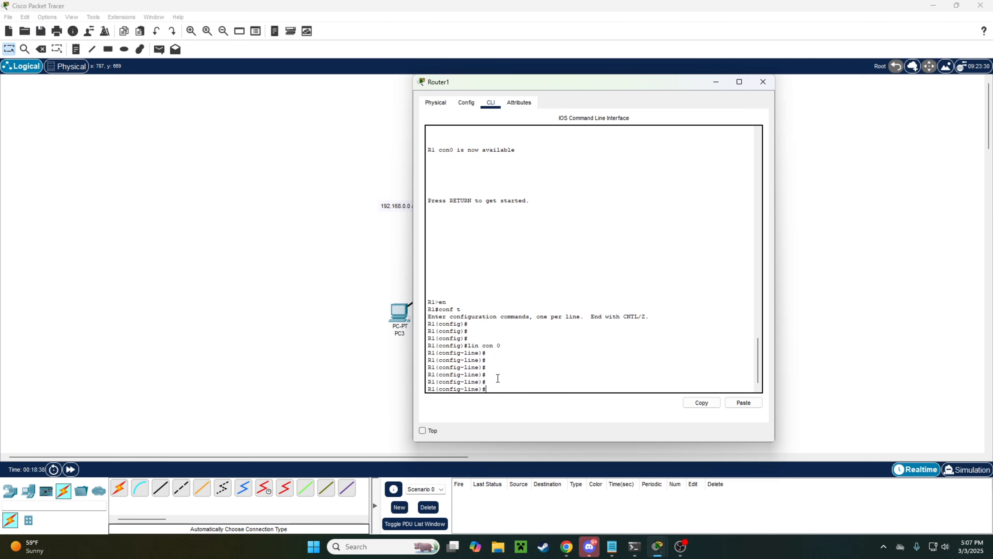
type("login local")
key("Return")
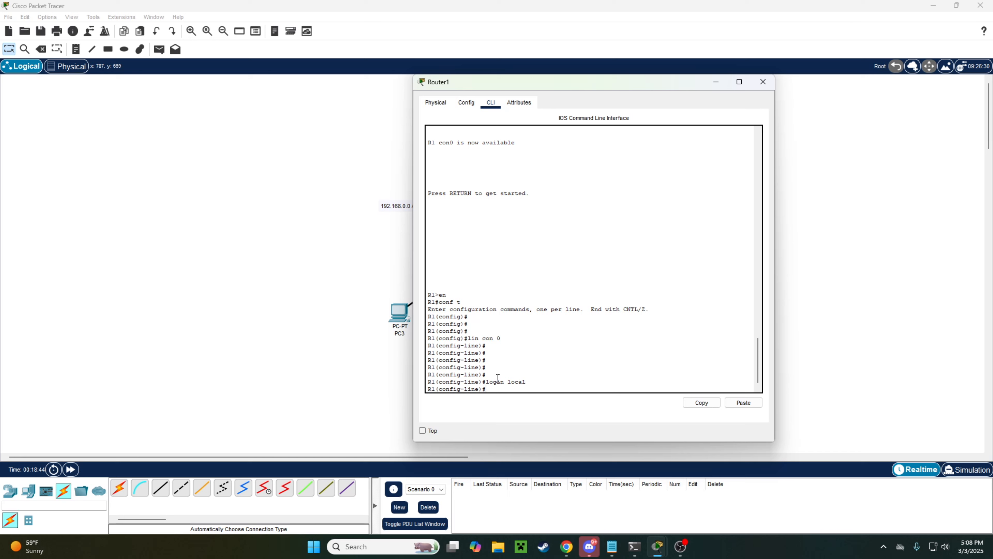
type("exi")
key("Return")
Step: Save the configuration with do write mem and log out to the username prompt
type("do wr")
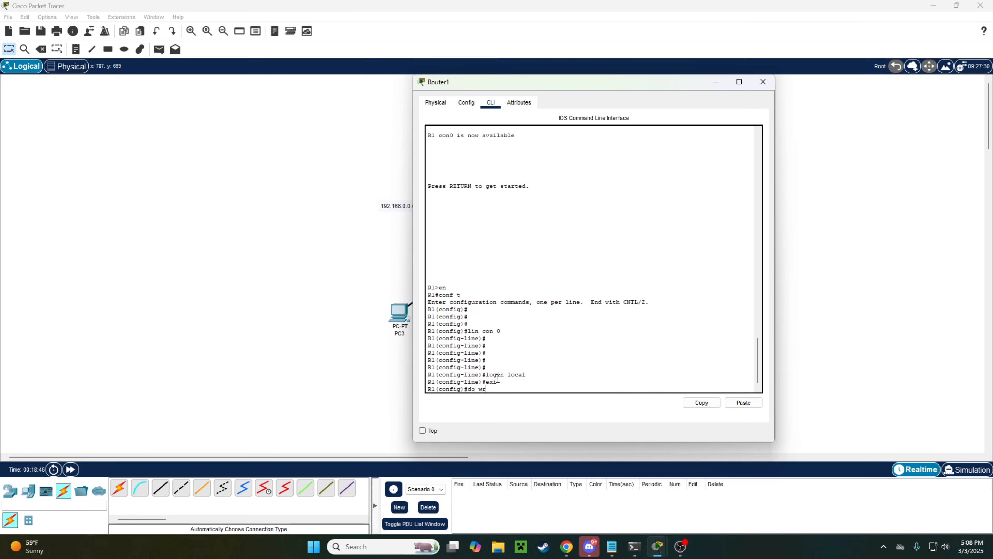
type("ite mem")
key("Return")
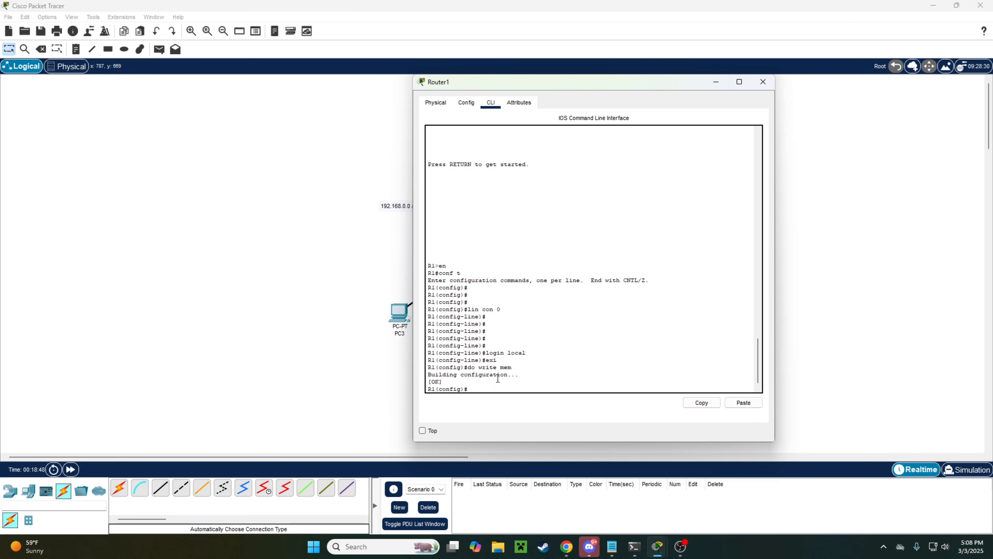
key("Return")
key("Return")
key("Return")
type("exi")
key("Return")
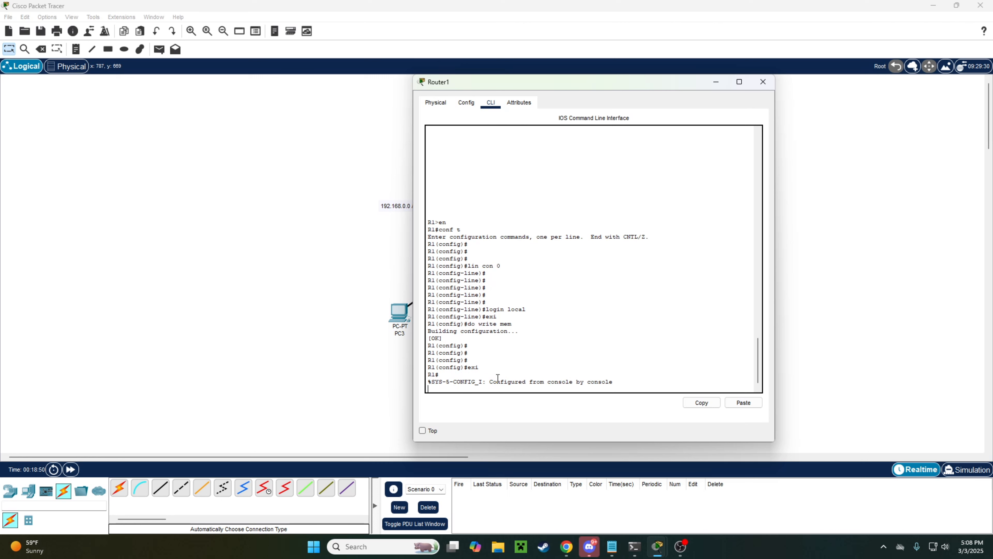
type("exi")
key("Return")
key("Return")
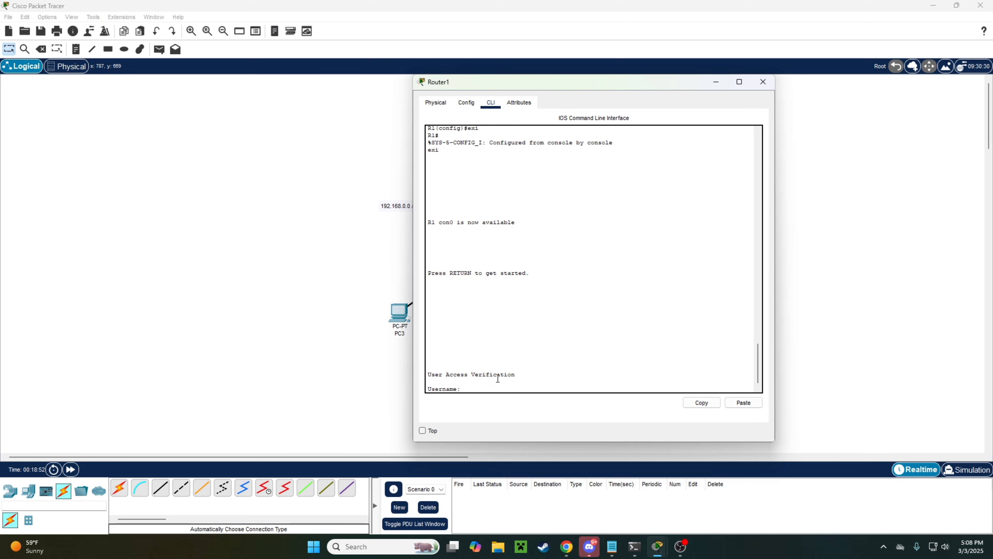
Step: Log in at the Username prompt with the local admin account and enter conf t
left_click_drag(464, 389, 426, 386)
left_click(468, 388)
left_click_drag(468, 387, 430, 389)
left_click(483, 374)
left_click(490, 383)
key("Return")
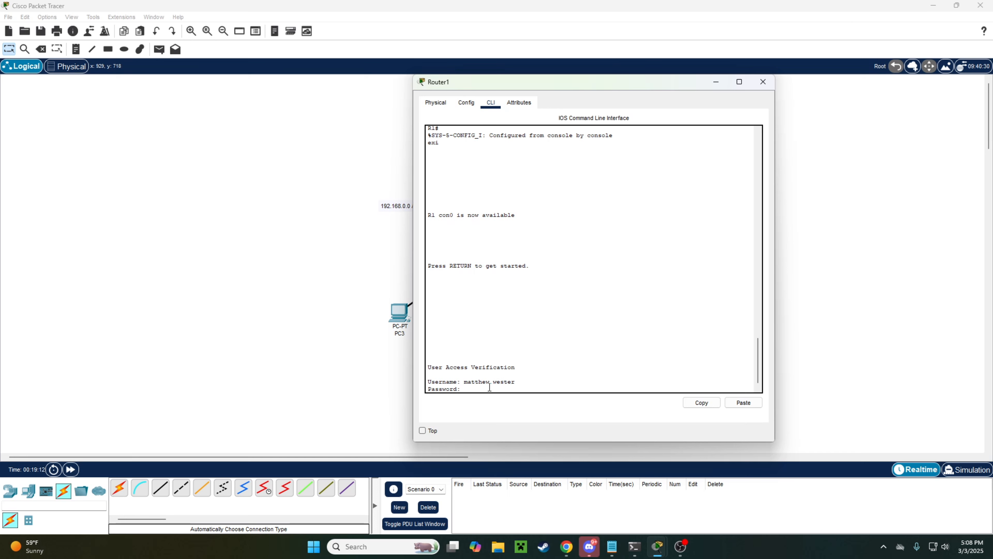
key("Return")
key("Return")
key("Return")
key("Return")
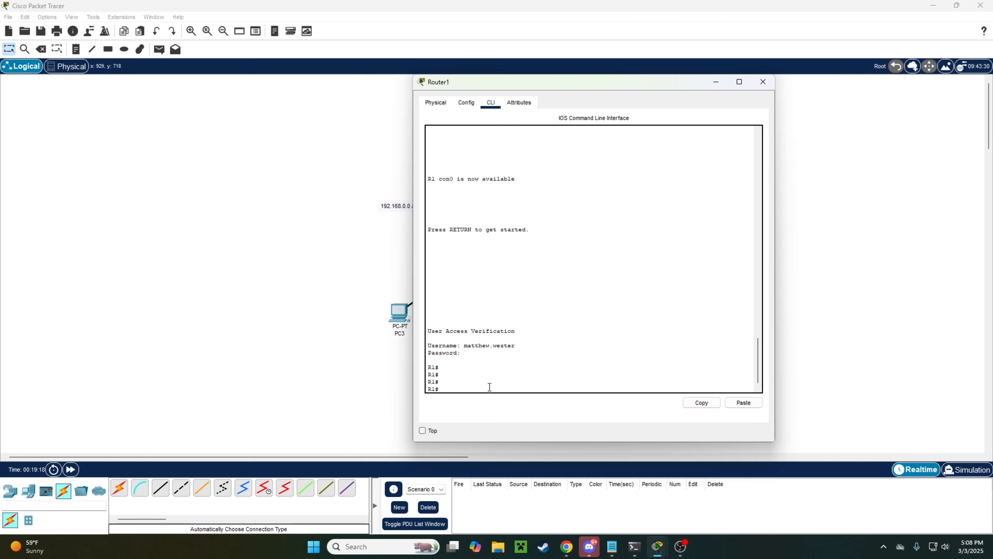
type("co")
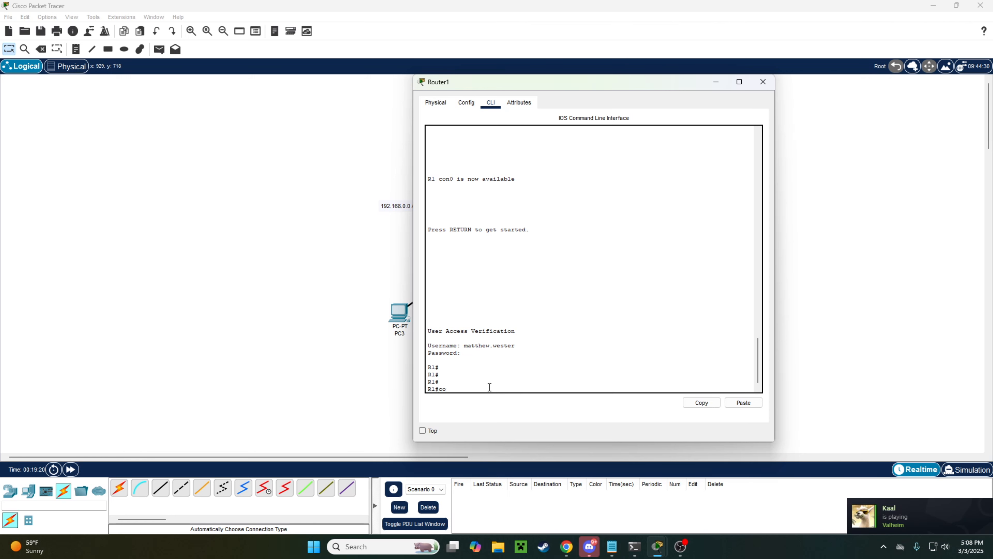
type("nf t")
key("Return")
key("Return")
key("Return")
key("Return")
key("Return")
key("Return")
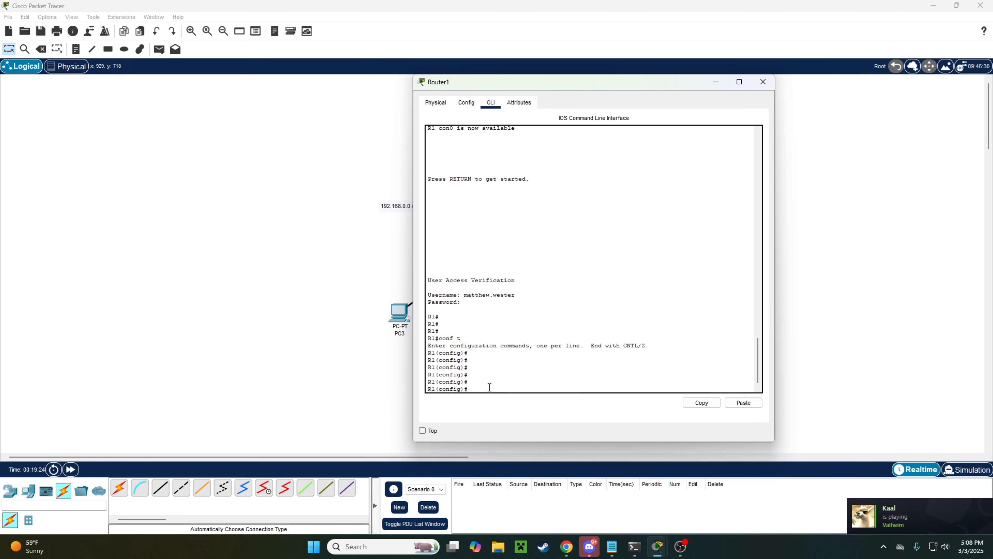
Step: Configure line vty 0 15 to require local login
type("lin v")
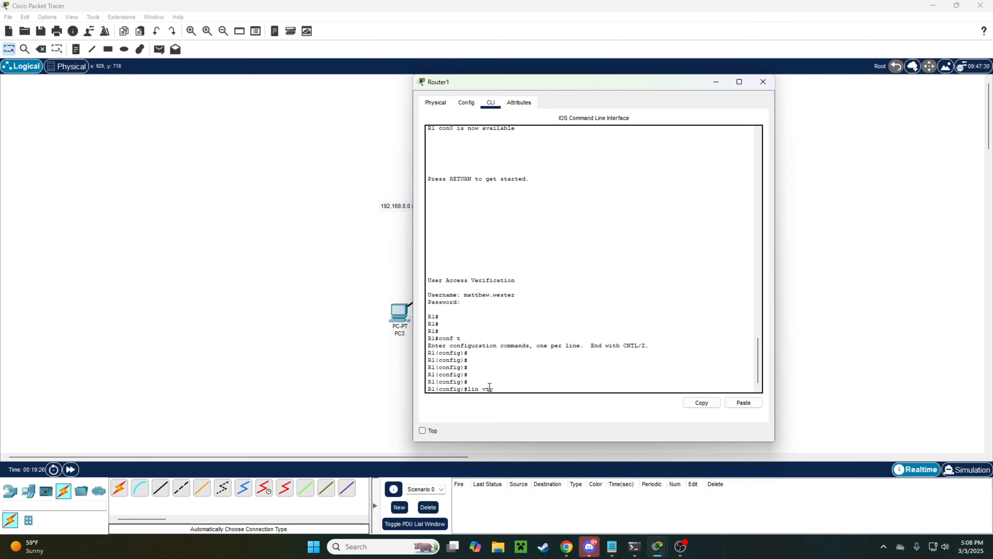
type("ty")
triple_click(497, 389)
left_click(483, 387)
left_click_drag(497, 389, 483, 389)
left_click(501, 387)
left_click(500, 388)
key("Return")
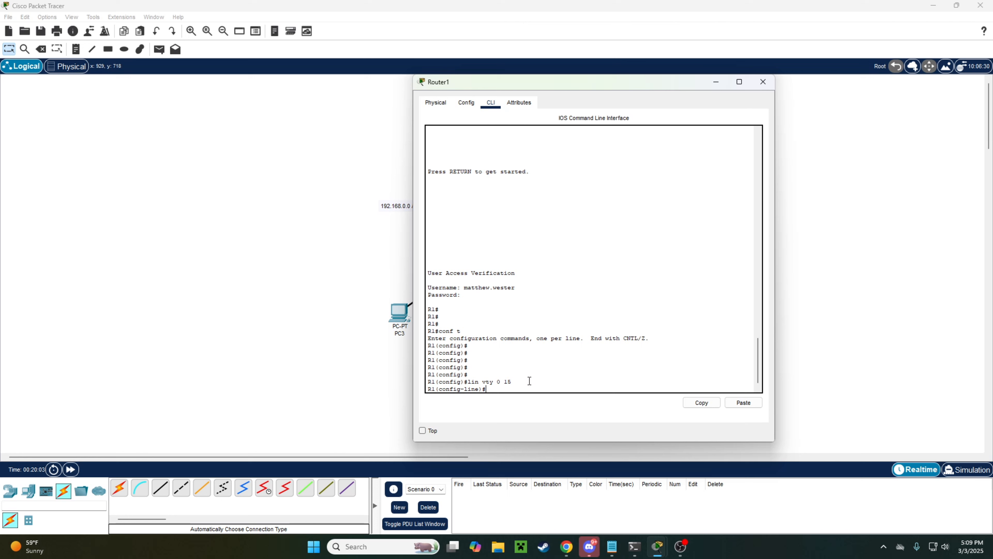
type("in local")
key("Return")
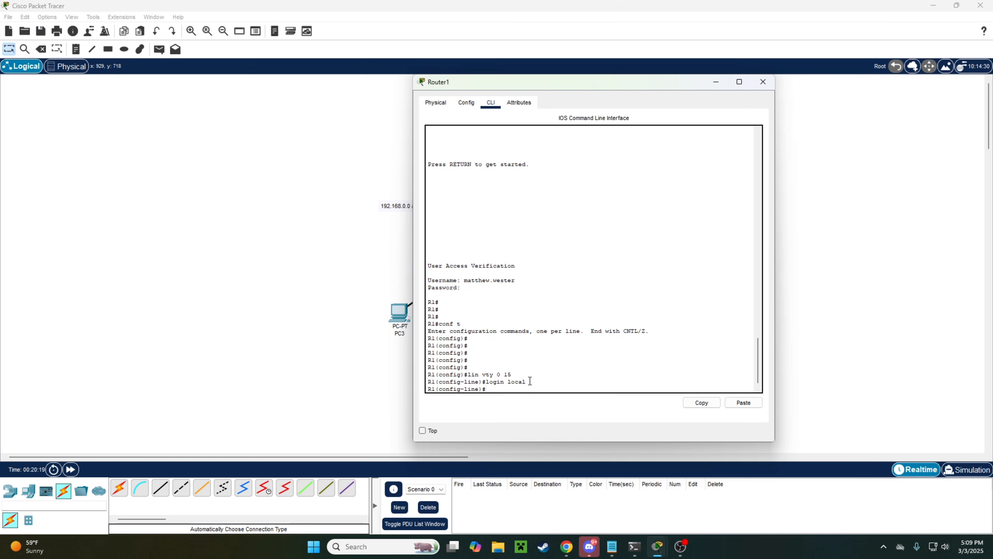
Step: Restrict VTY transport input and output to SSH only, then exit line configuration
type("ransport input ssh")
key("Return")
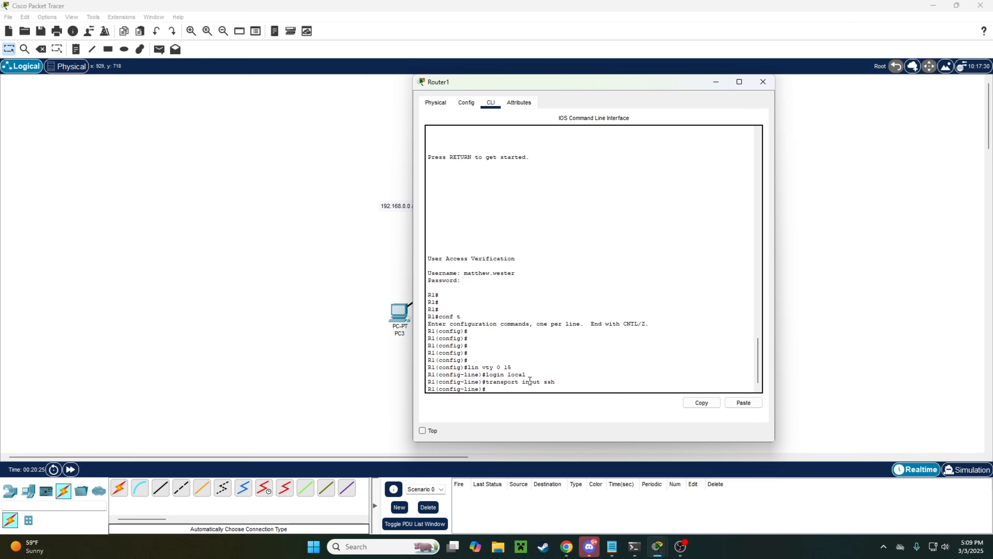
type("trans in ssh")
key("Return")
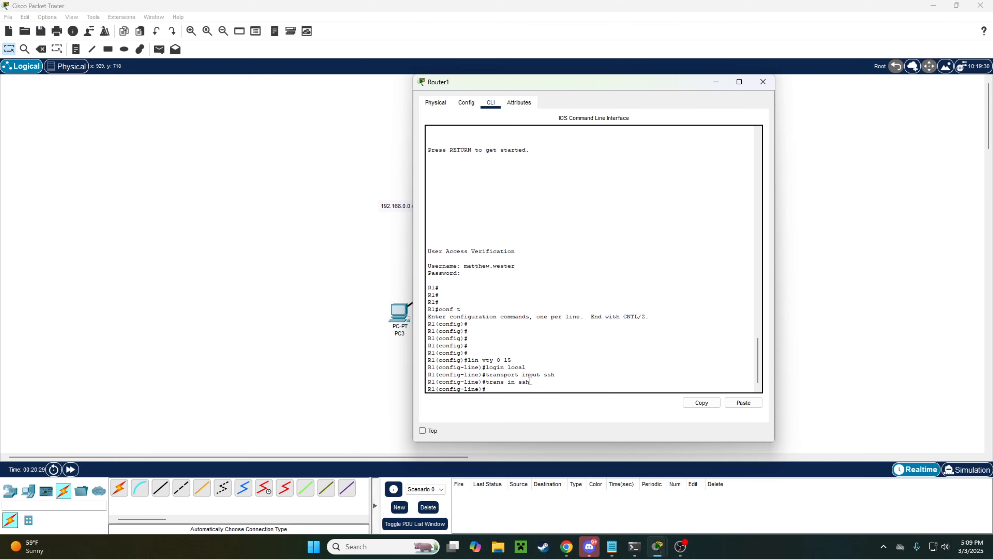
type("trans out ssh")
key("Return")
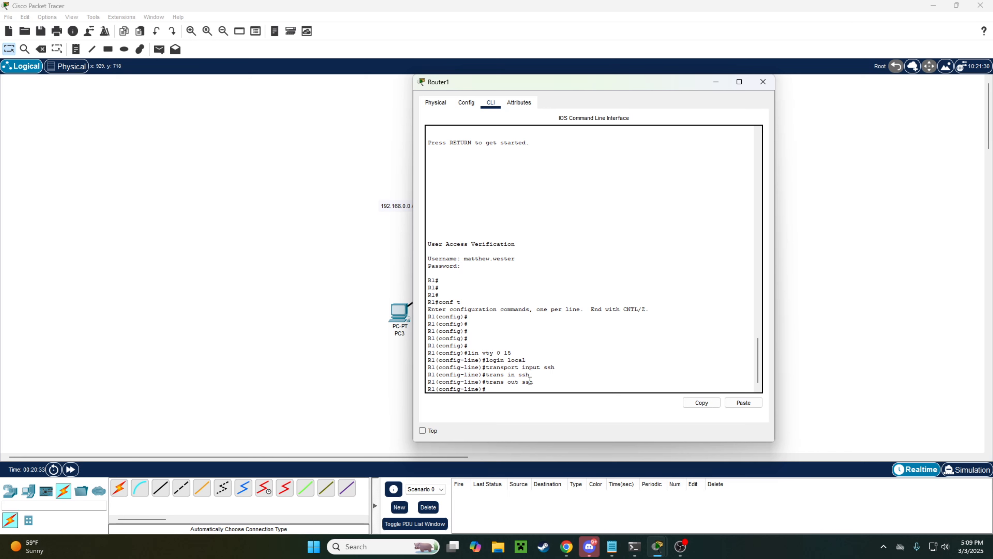
type("exi")
key("Return")
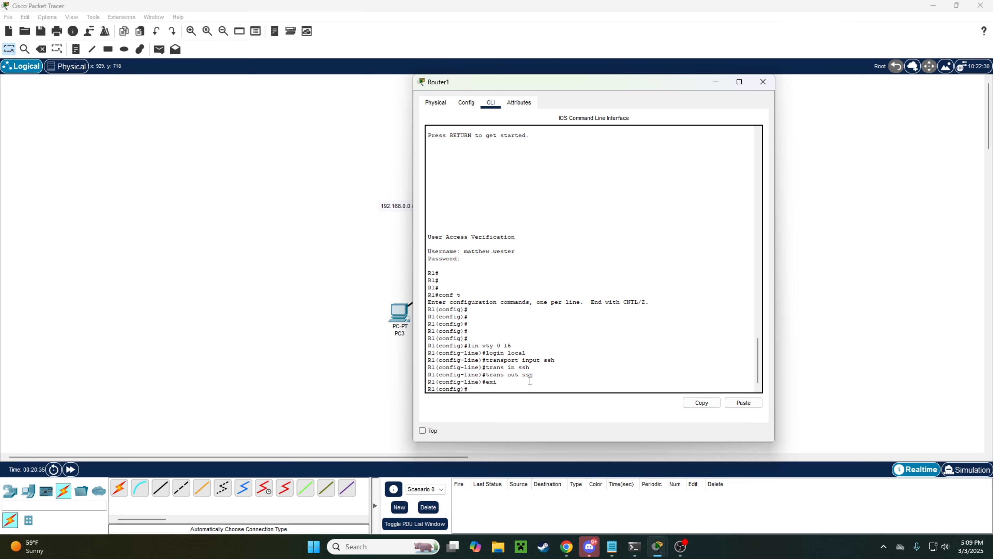
key("Return")
key("Return")
key("Return")
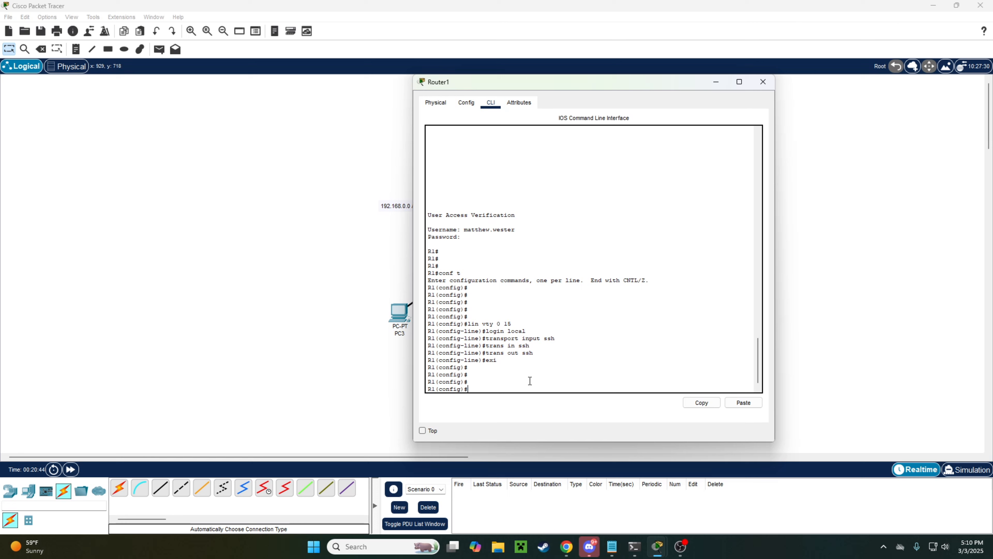
type("banner motd @")
Step: Enter banner 'THIS IS THE ASSIGNMENT ROUTER FOR THE CLASS! DO NOT ACCESS IF YOU DON'T HAVE PERMISSION.' between dashed lines, closed with @
key("Return")
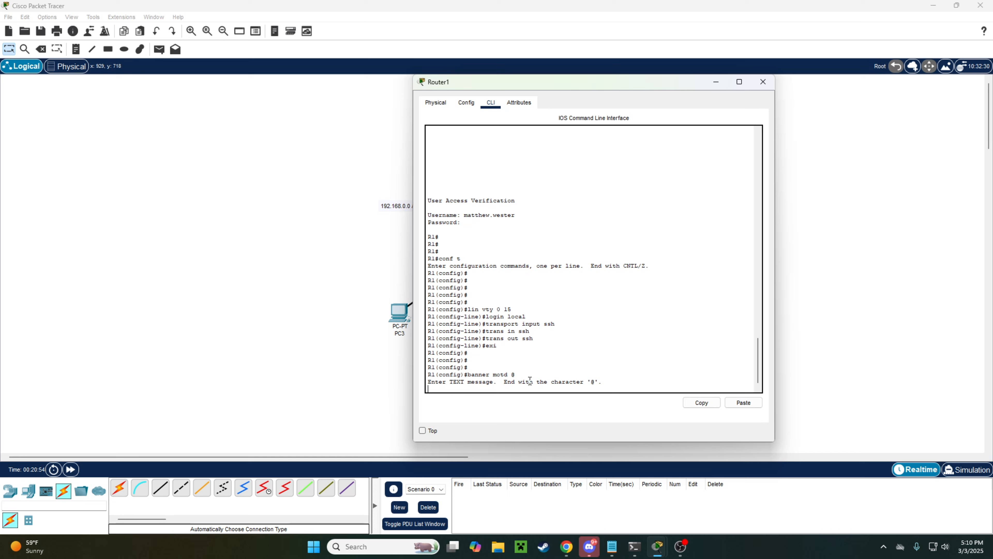
type("-----------------------------------------------")
key("Return")
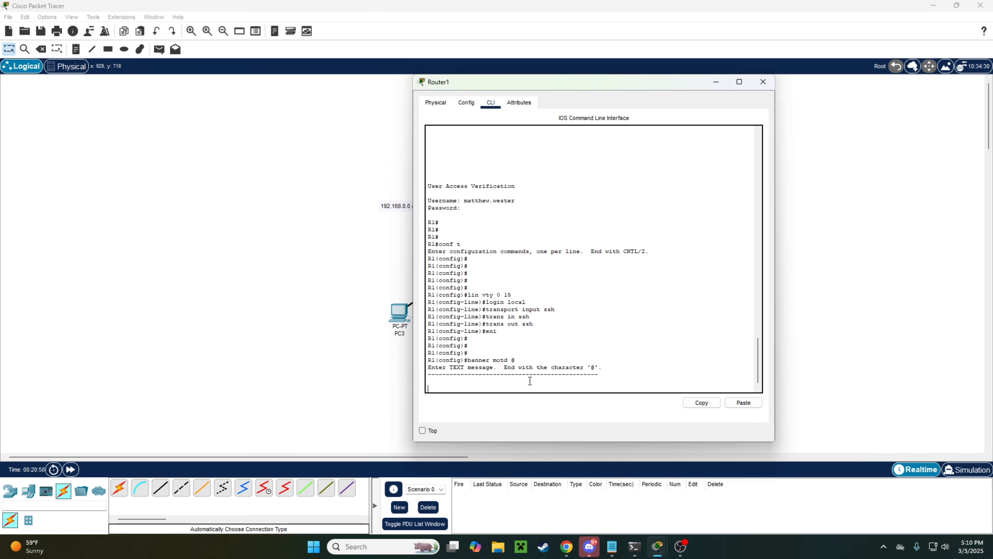
type("THIS IS THE ASSIGNMENT ROUTER FOR THE CLAS")
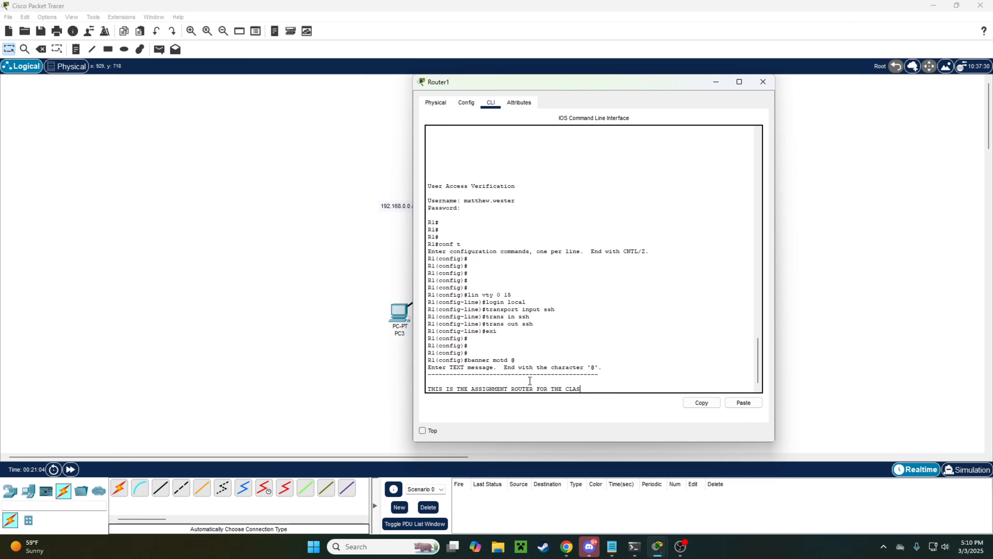
type("S!")
key("Return")
key("Return")
key("Return")
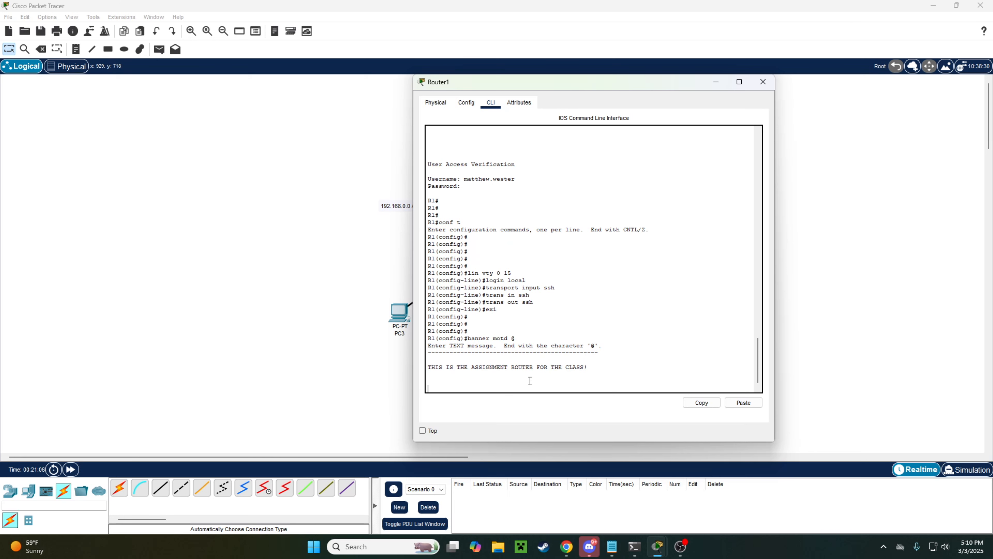
type("DO NOT ACCESS IF YOU DON'T HAVE PERMISSION")
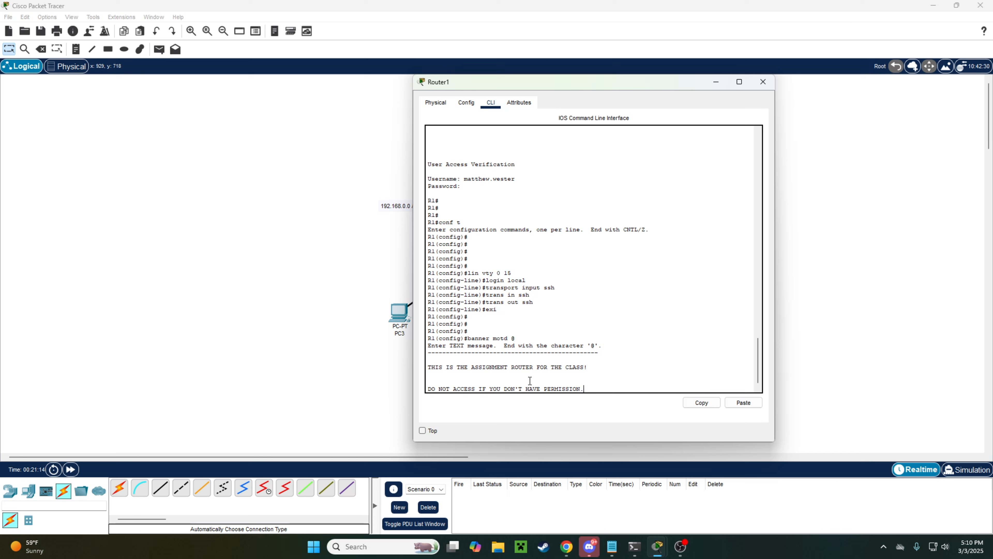
type(".")
key("Return")
key("Return")
type("-------------------------")
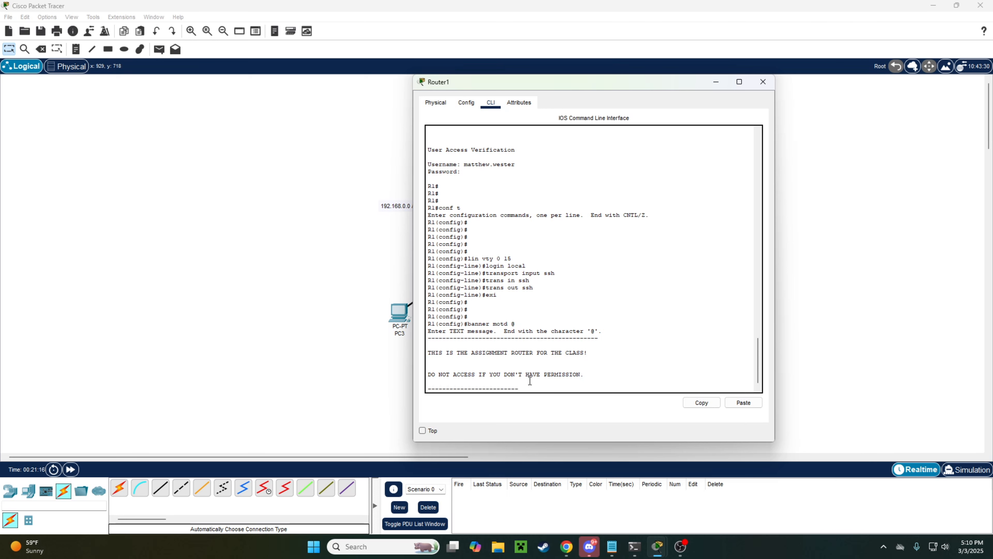
type("-----------------------")
key("Return")
key("Return")
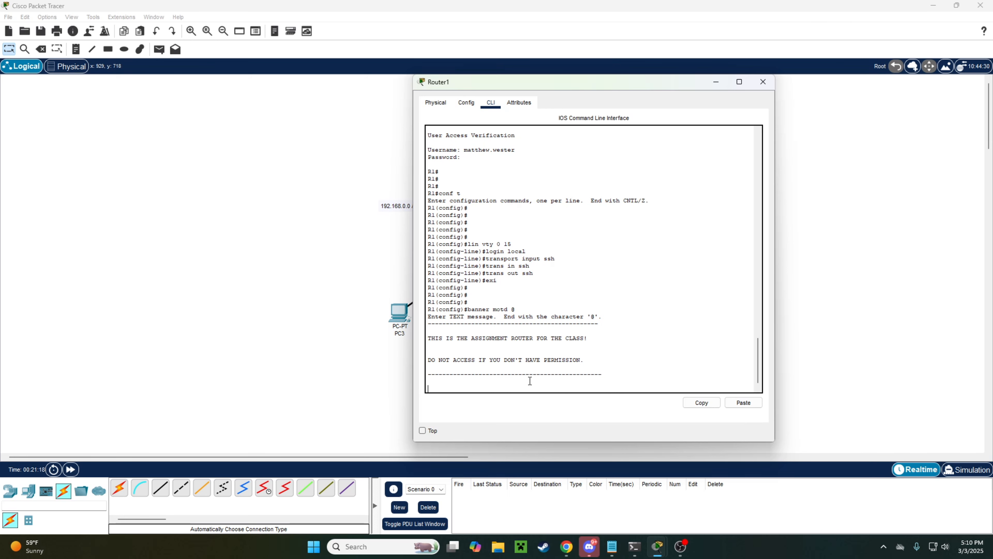
type("@")
key("Return")
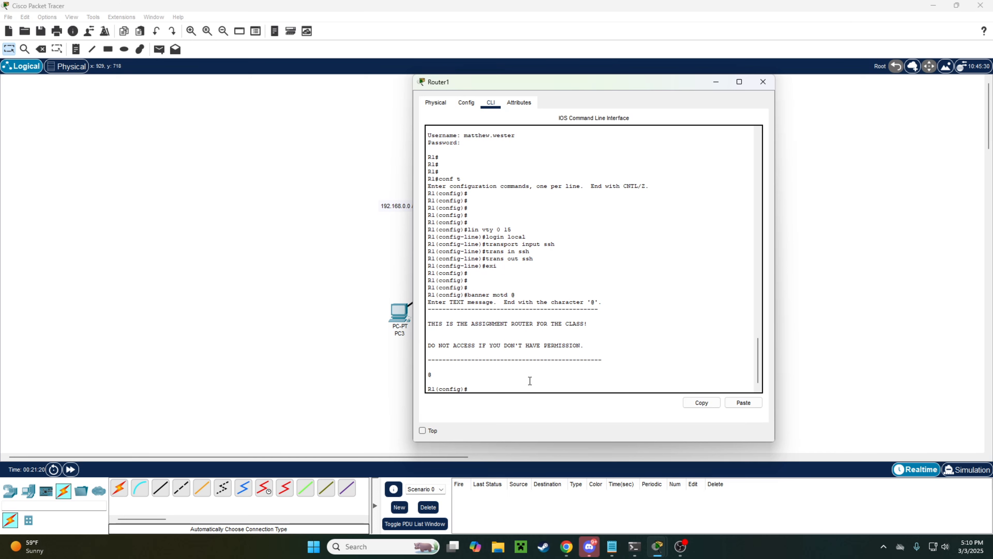
Step: Exit configuration mode and log out of R1's console
key("Return")
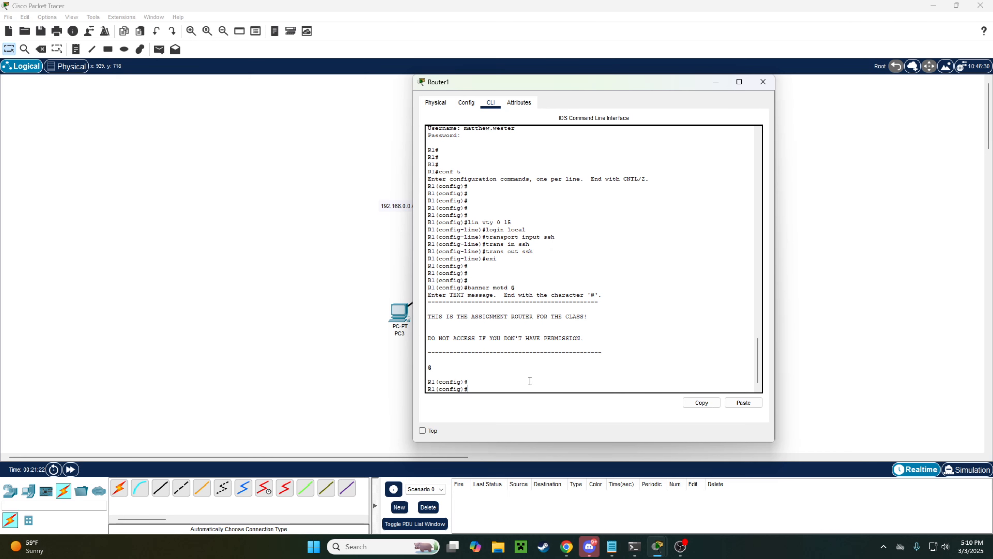
type("exi")
key("Return")
type("exi")
key("Return")
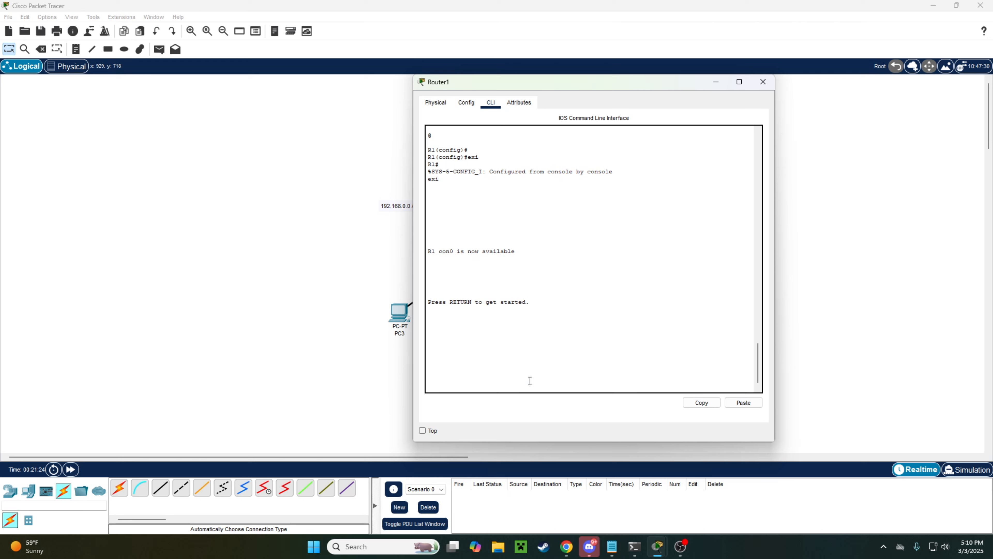
Step: Check the new warning banner at the login prompt and sign in with the local admin username and password
key("Return")
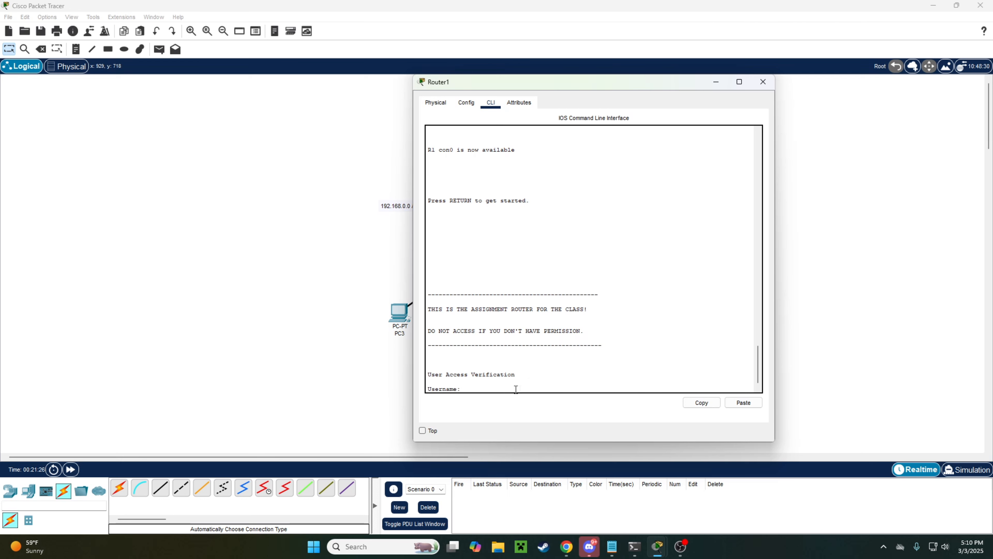
left_click_drag(476, 390, 428, 388)
mouse_move(609, 348)
left_mouse_down()
mouse_move(445, 287)
mouse_move(604, 343)
left_mouse_up()
left_click(445, 281)
left_click(616, 340)
key("Return")
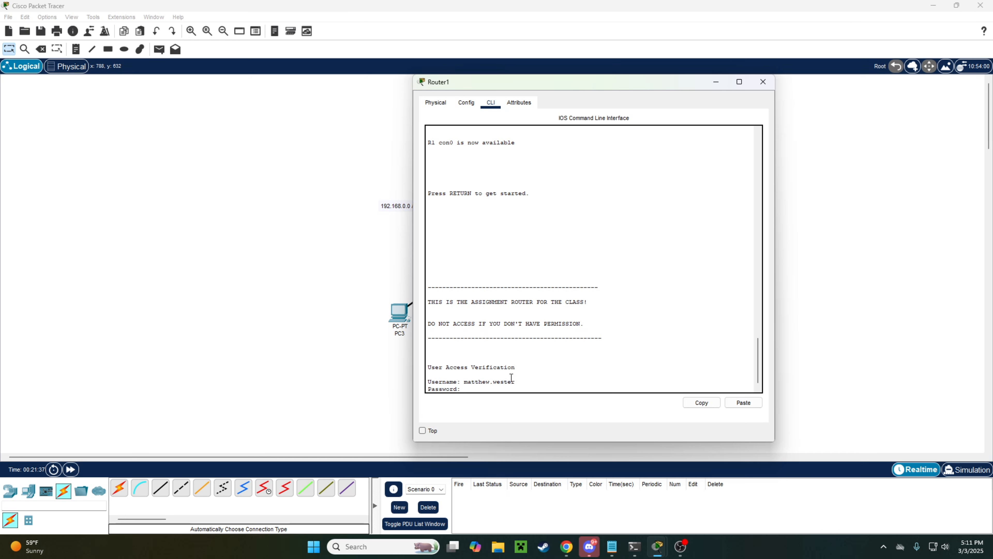
key("Return")
key("Return")
key("Return")
key("Return")
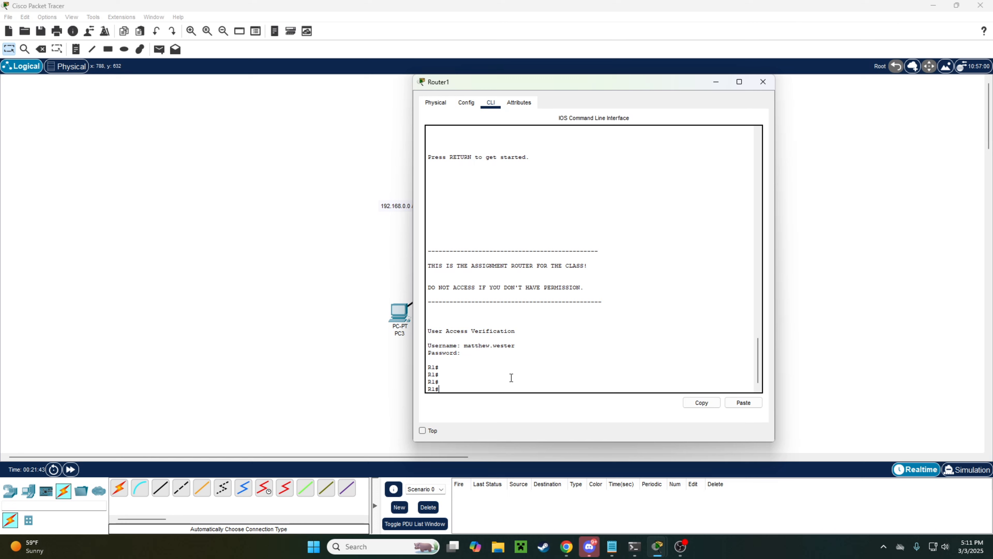
type("ip")
key("BackSpace")
Step: Enter conf t and set ip ssh version 2, noting the message that RSA keys are required
type("conf t")
key("Return")
key("Return")
key("Return")
key("Return")
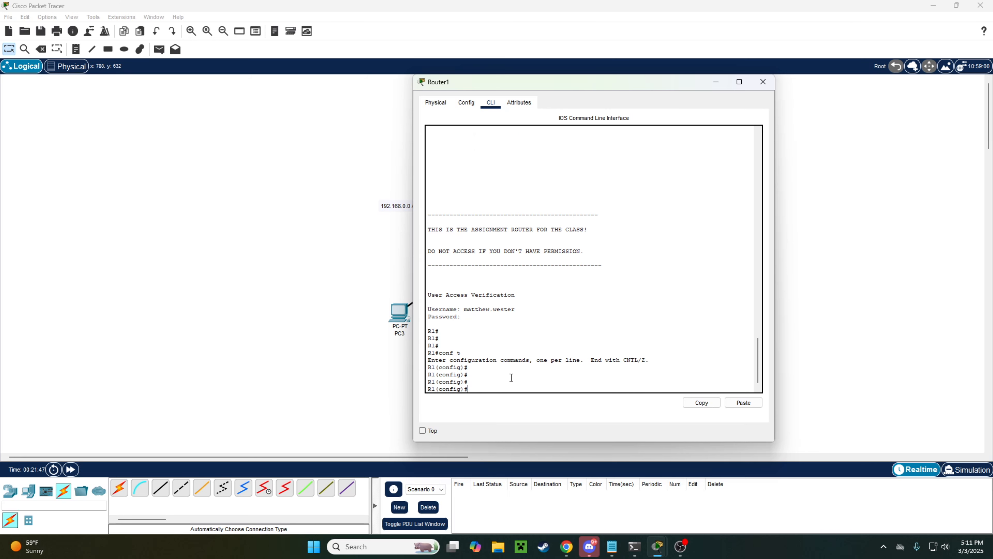
type("ip ssh ver 2")
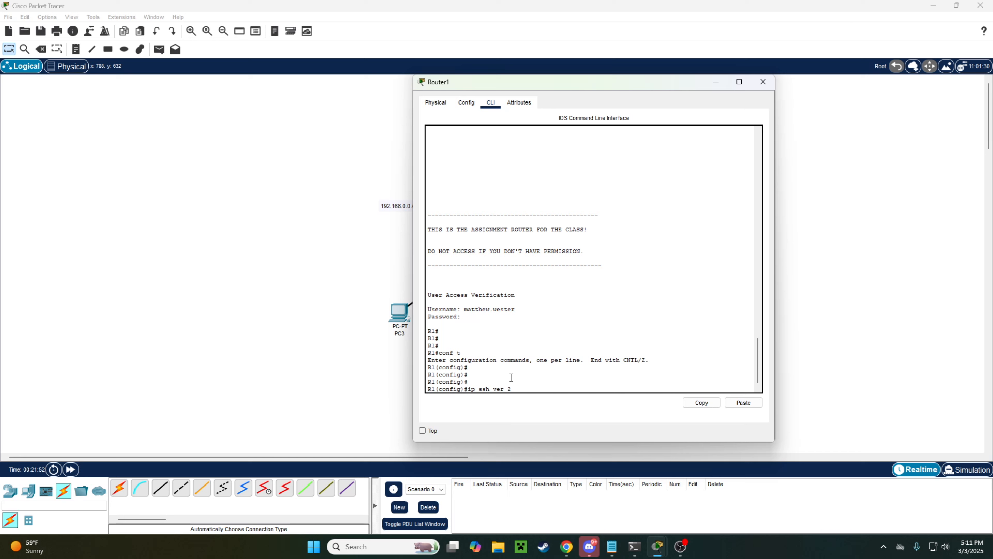
key("Return")
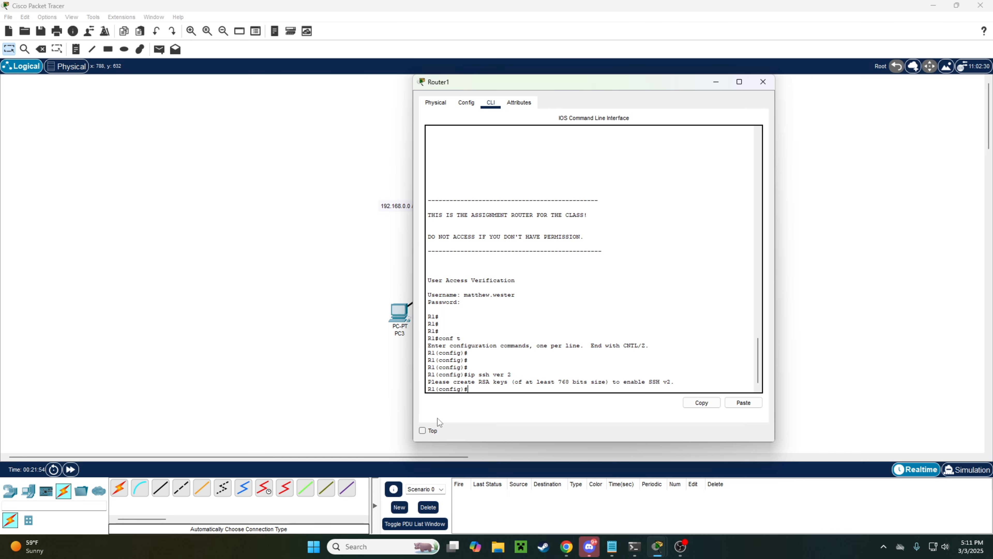
left_click_drag(431, 382, 602, 383)
left_click(647, 374)
key("Return")
key("Return")
key("Return")
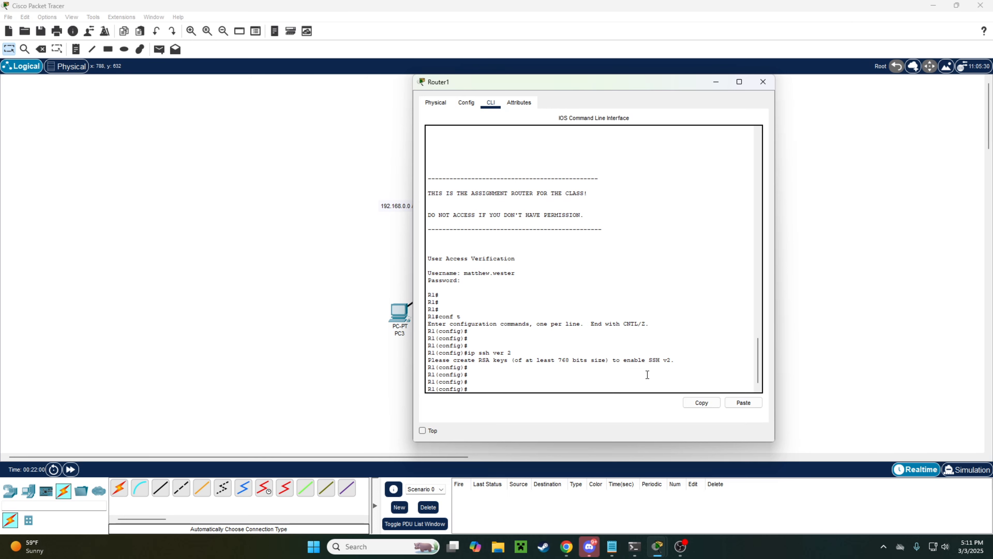
Step: Attempt crypto key generate rsa, which reports that a domain name must be set first
type("crypto key gen")
key("Tab")
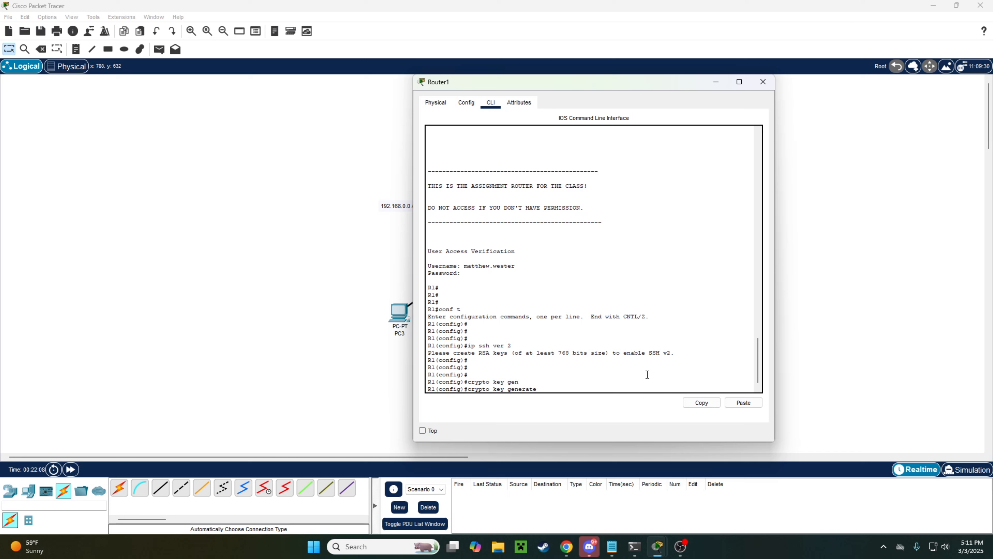
type("rsa")
key("Return")
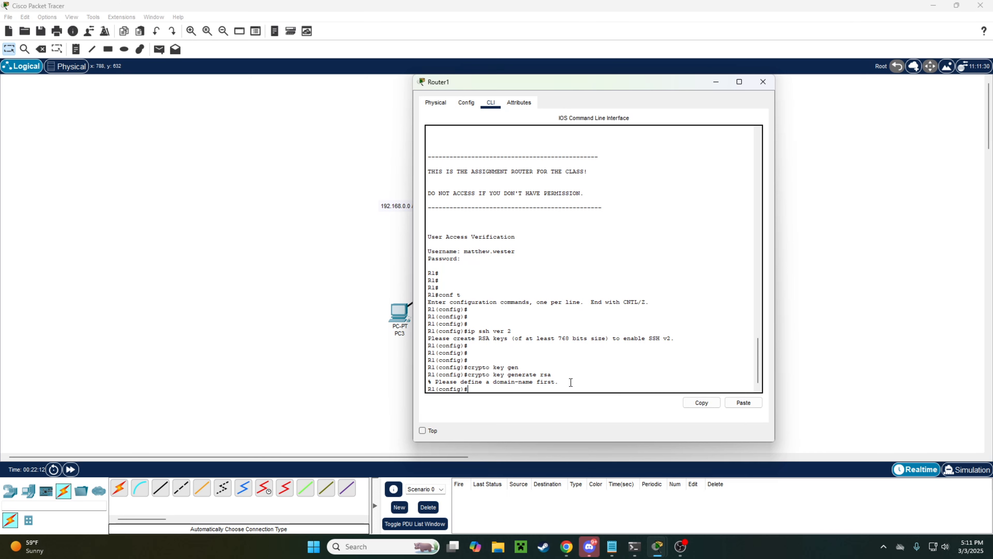
left_click_drag(571, 383, 437, 382)
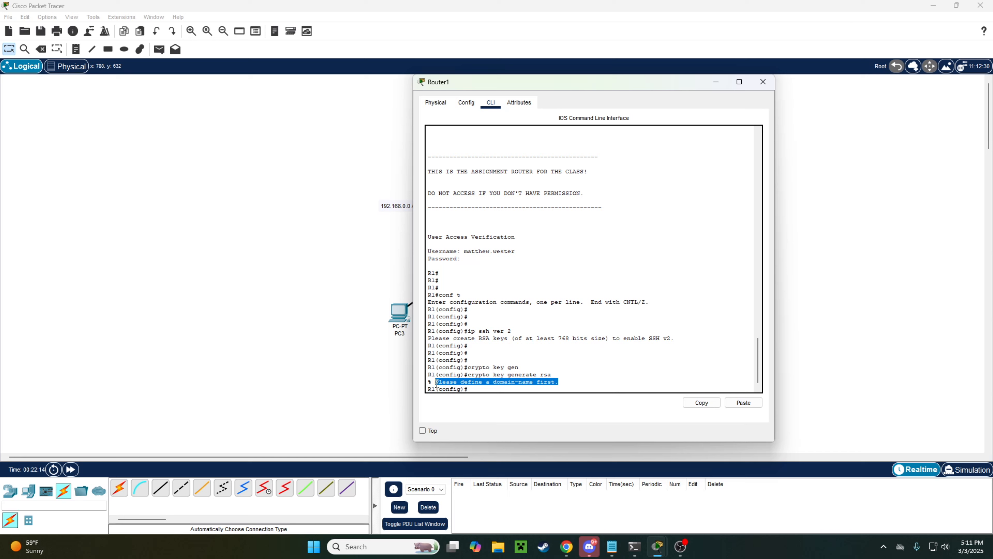
left_click(591, 380)
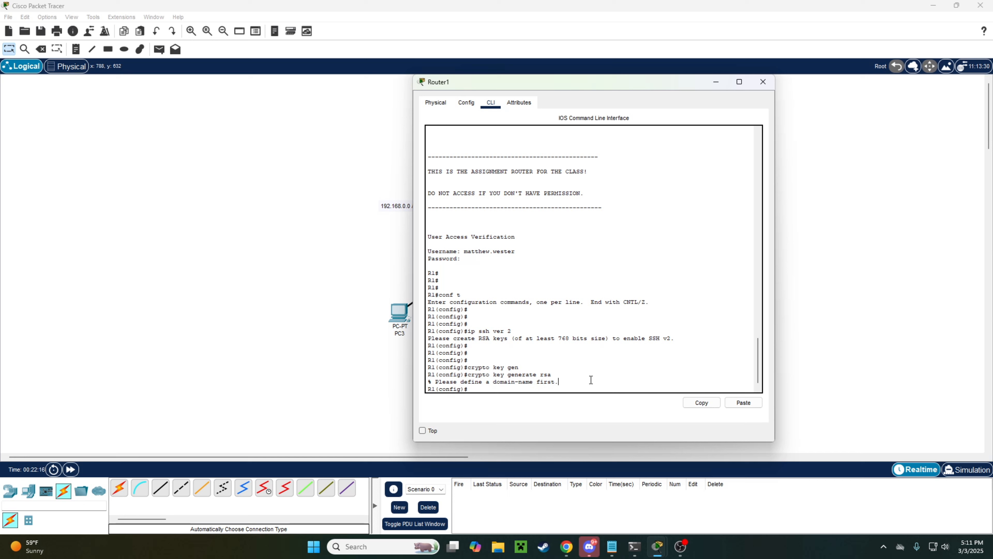
key("Return")
key("Return")
key("Return")
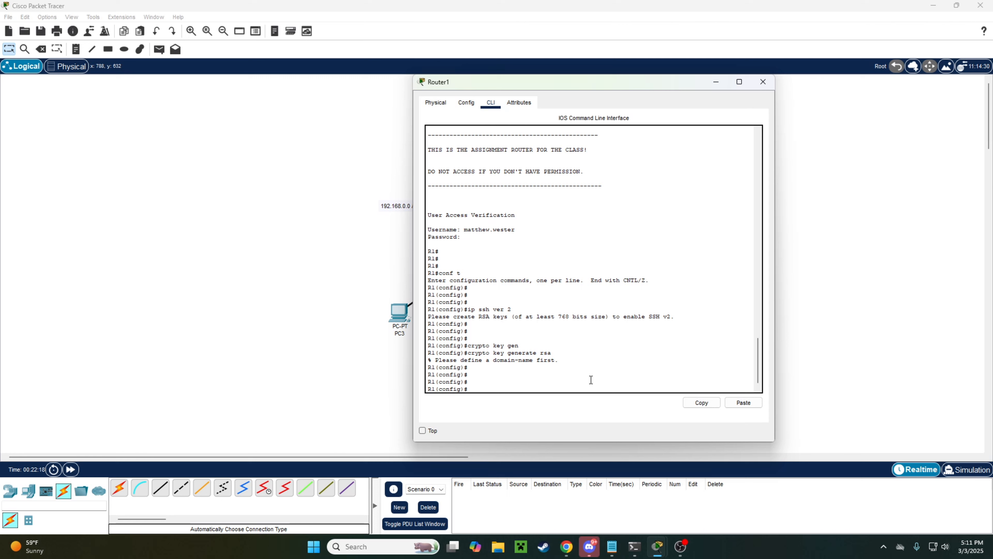
type("ip domain name example.copm")
Step: Set the domain name to example.com, correcting the 'example.copm' typo
key("Return")
key("Up")
type("m")
key("Return")
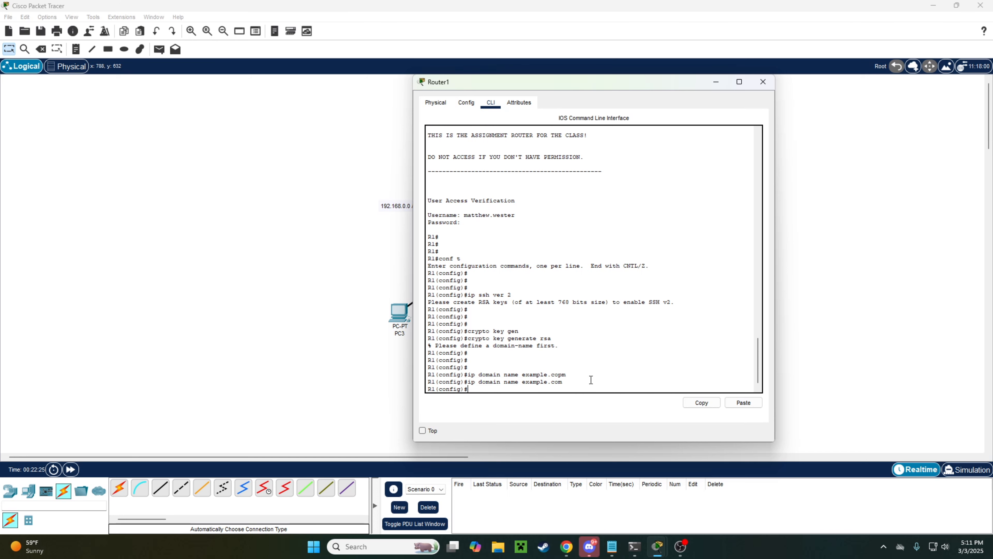
key("Return")
key("Return")
Step: Rerun crypto key generate rsa with a 2048-bit modulus
key("Up")
key("Up")
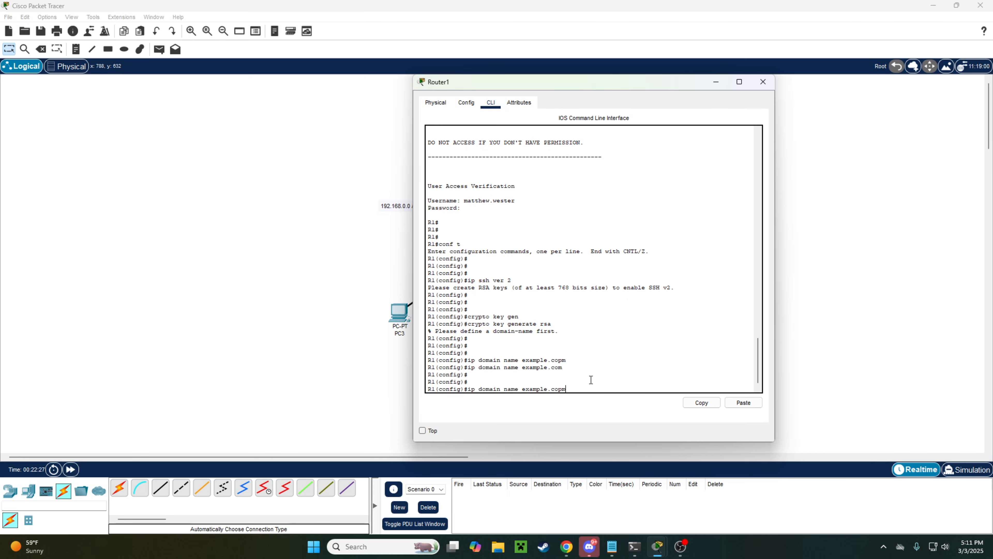
key("Up")
key("Return")
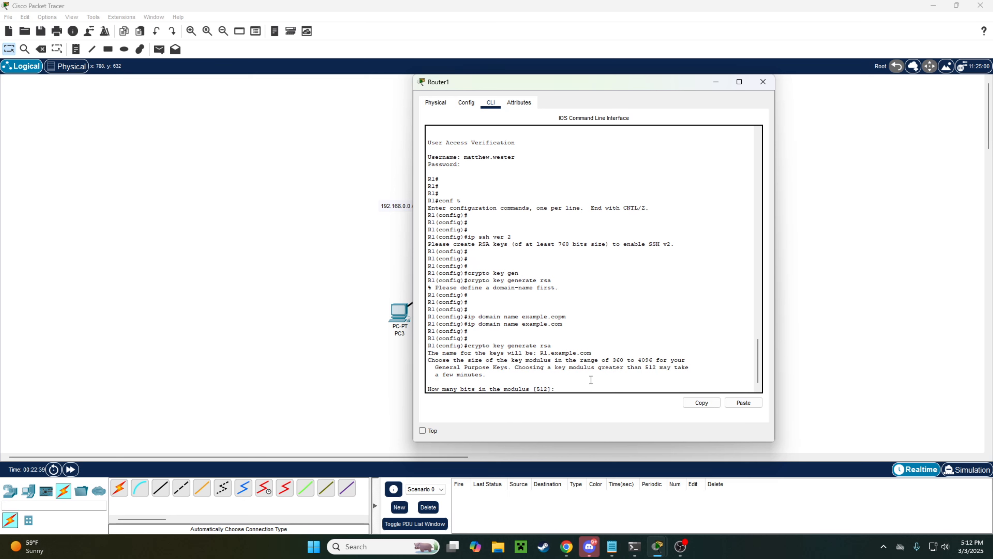
type("2048")
key("Return")
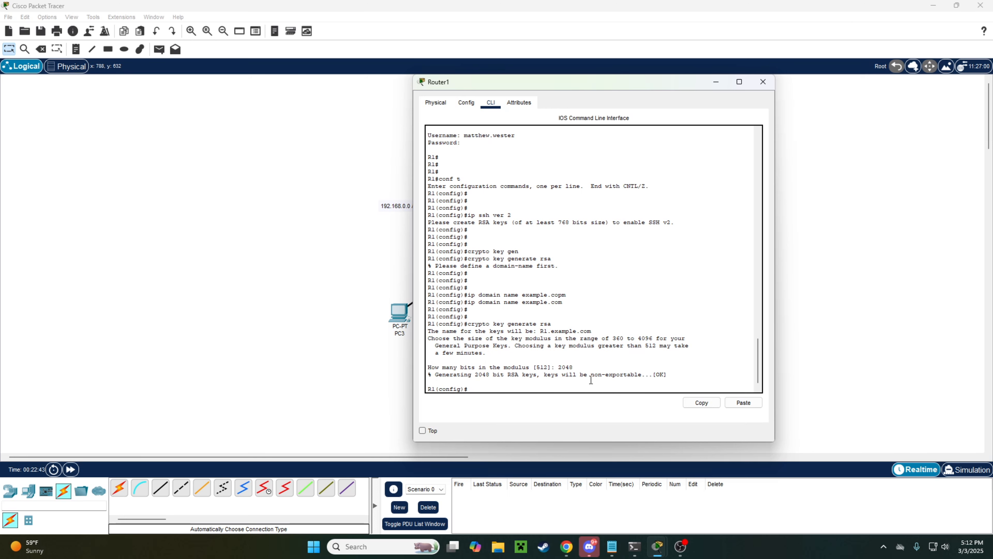
left_click_drag(681, 374, 621, 361)
left_click(633, 367)
Step: Re-enter 'ip ssh ver 2' on R1 and confirm the command in the console history
key("Return")
key("Return")
key("Return")
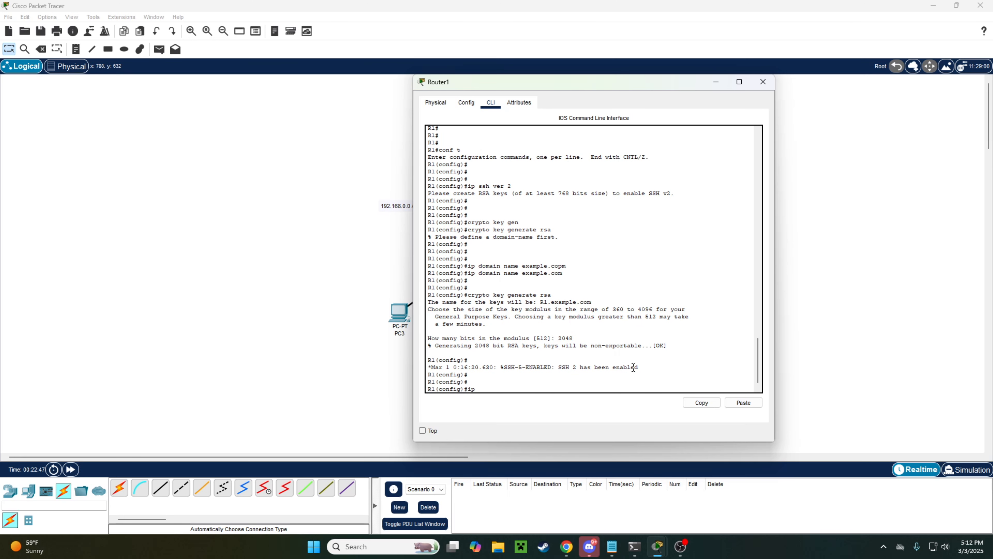
type("ip ssh ver 2")
key("Return")
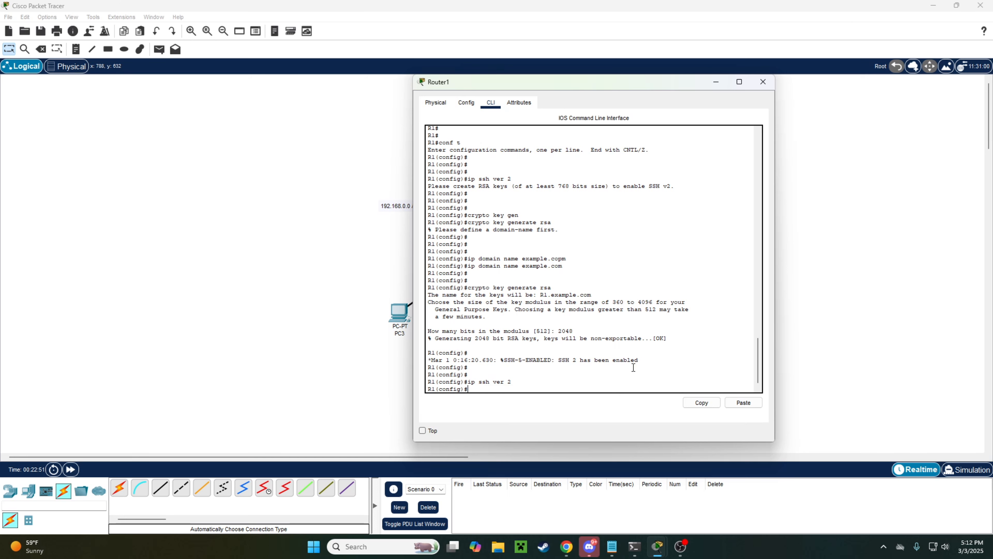
left_click_drag(528, 382, 454, 384)
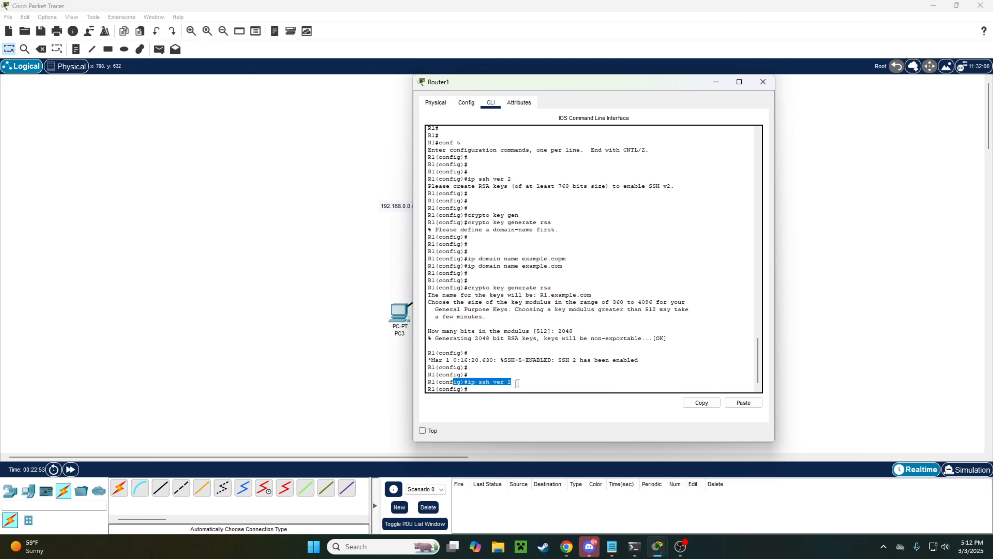
left_click(518, 383)
scroll(551, 356, "up", 1)
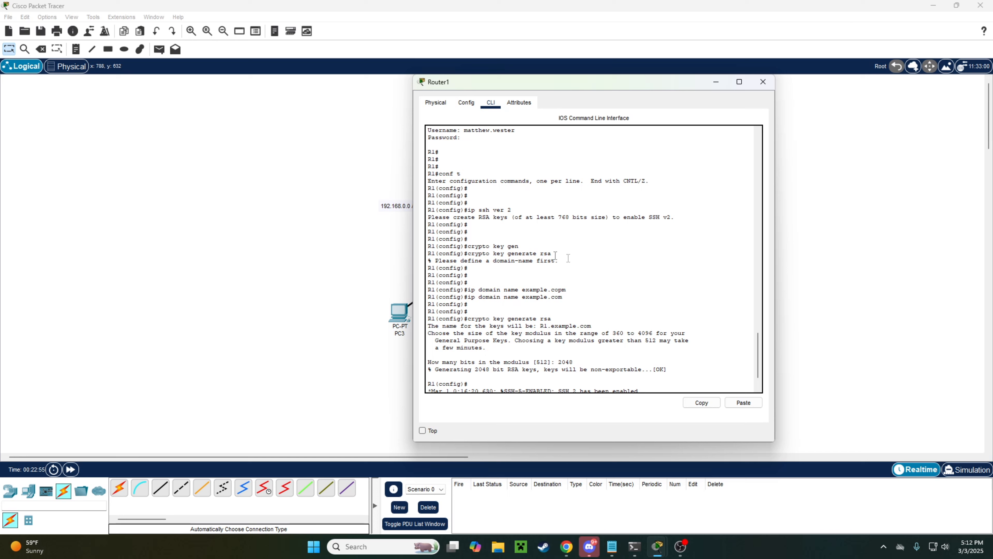
scroll(584, 219, "down", 1)
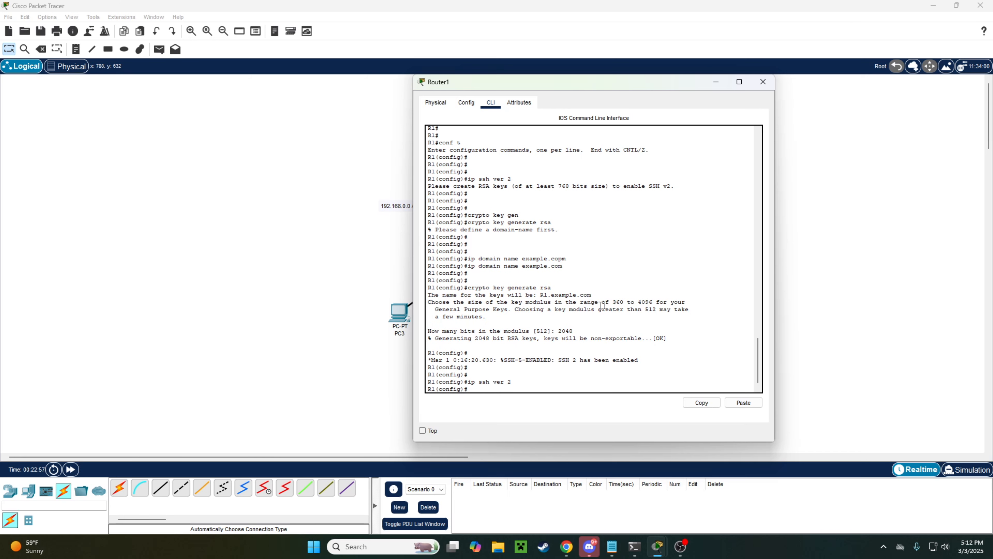
scroll(530, 380, "down", 1)
left_click_drag(530, 379, 463, 375)
left_click(501, 388)
key("Return")
key("Return")
key("Return")
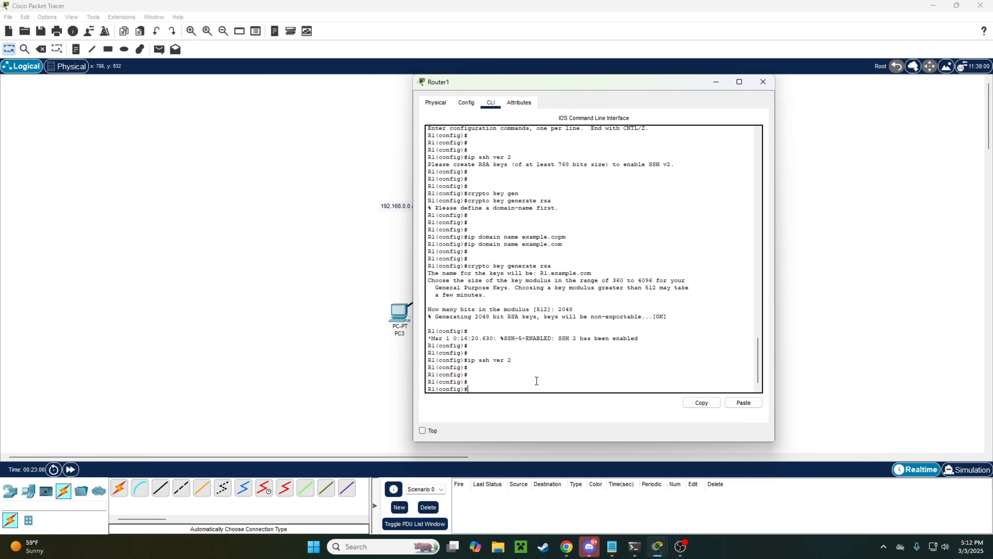
type("do")
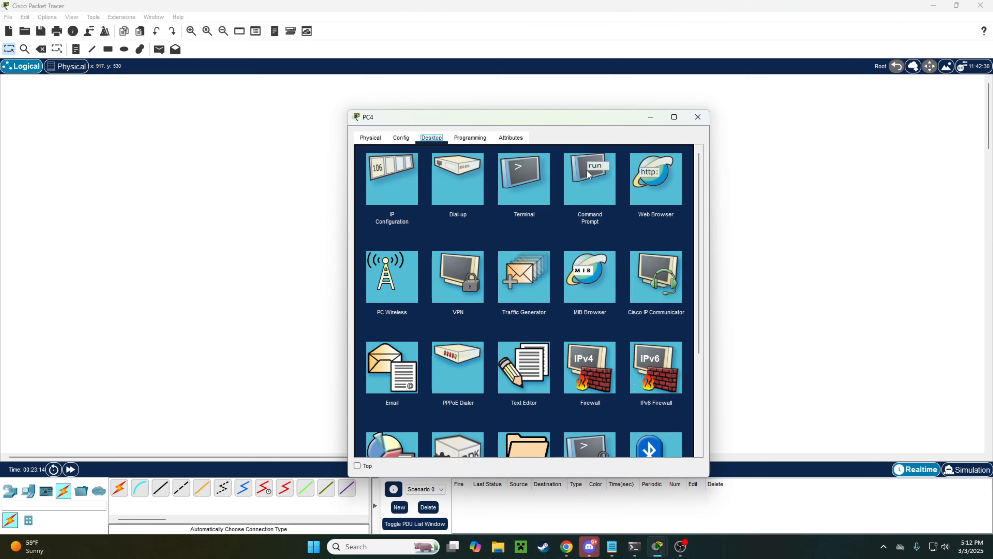
Step: From PC4's command prompt, run ssh -l with the admin username and enter the password to reach R1#
left_click(589, 175)
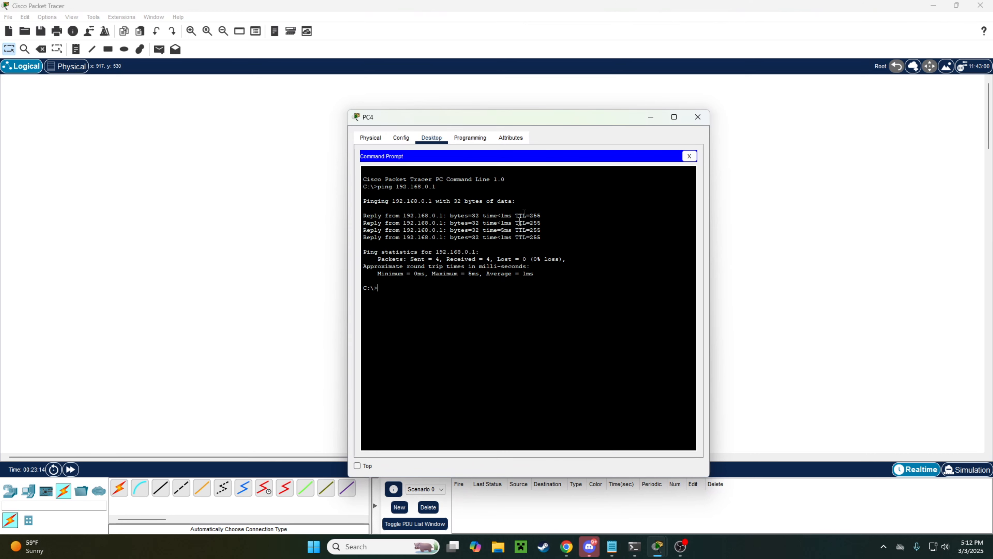
key("Return")
key("Return")
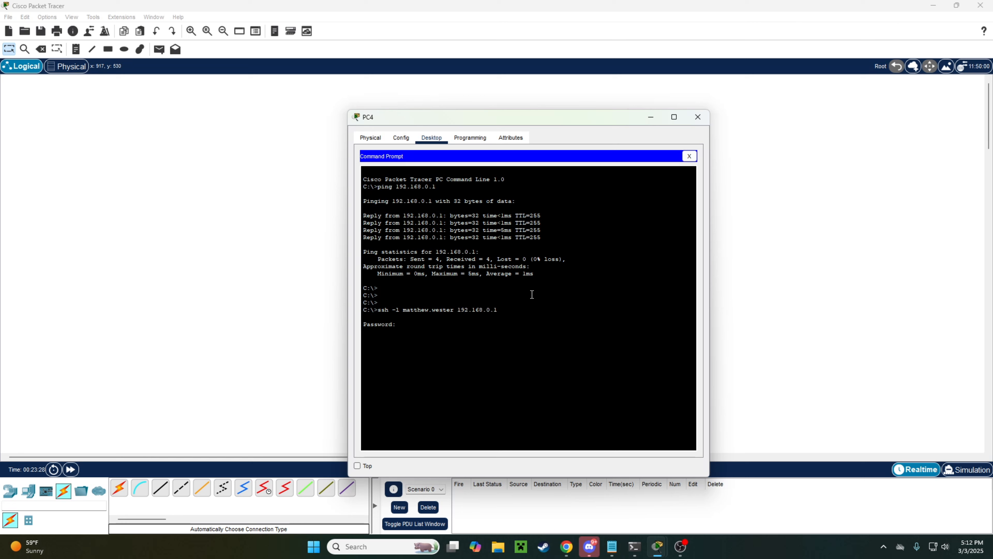
left_click_drag(400, 329, 362, 323)
left_click(423, 325)
key("Return")
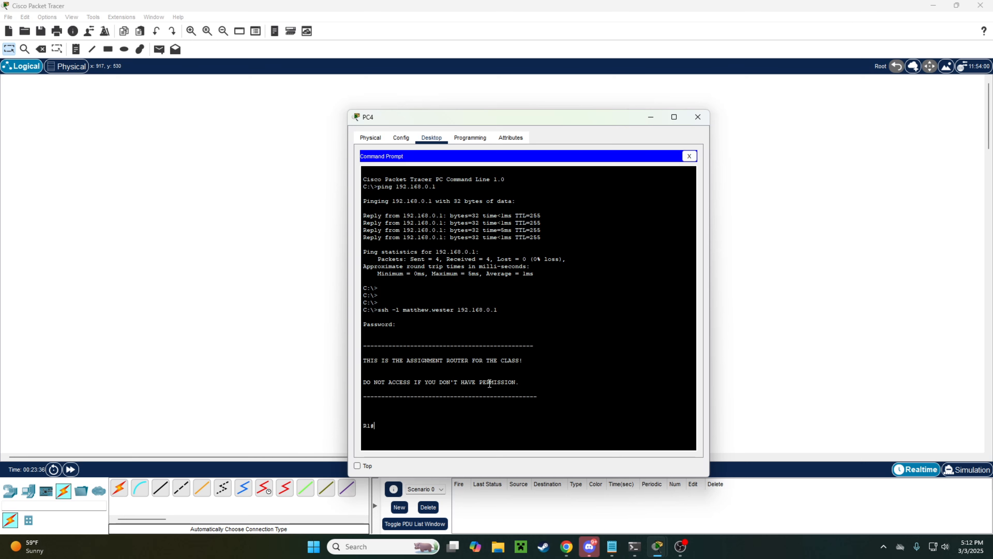
left_click_drag(550, 394, 365, 345)
left_click(543, 391)
key("Return")
key("Return")
Step: Over PC4's SSH session, enter conf t and page through R1's running configuration with 'do sho run'
left_click_drag(595, 122, 602, 101)
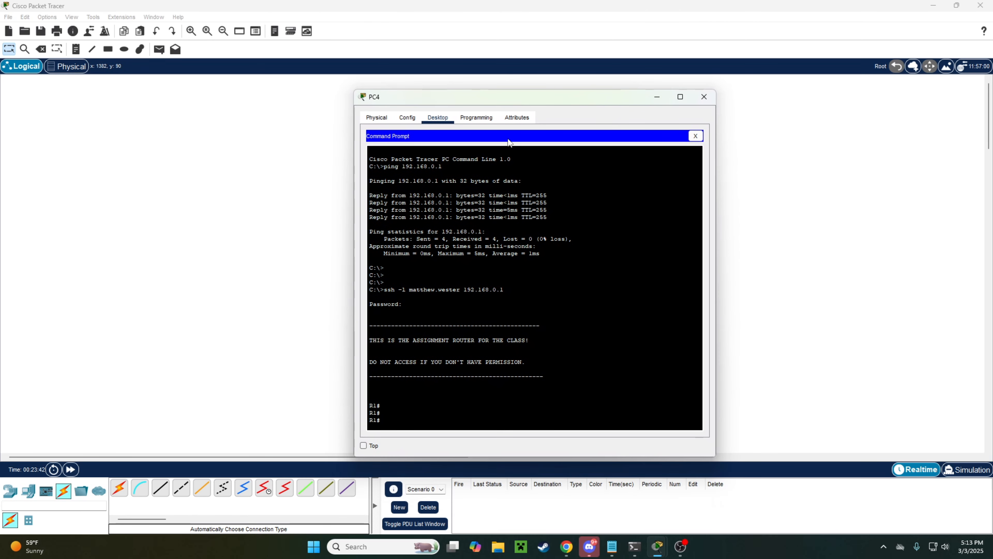
type("conf t")
key("Return")
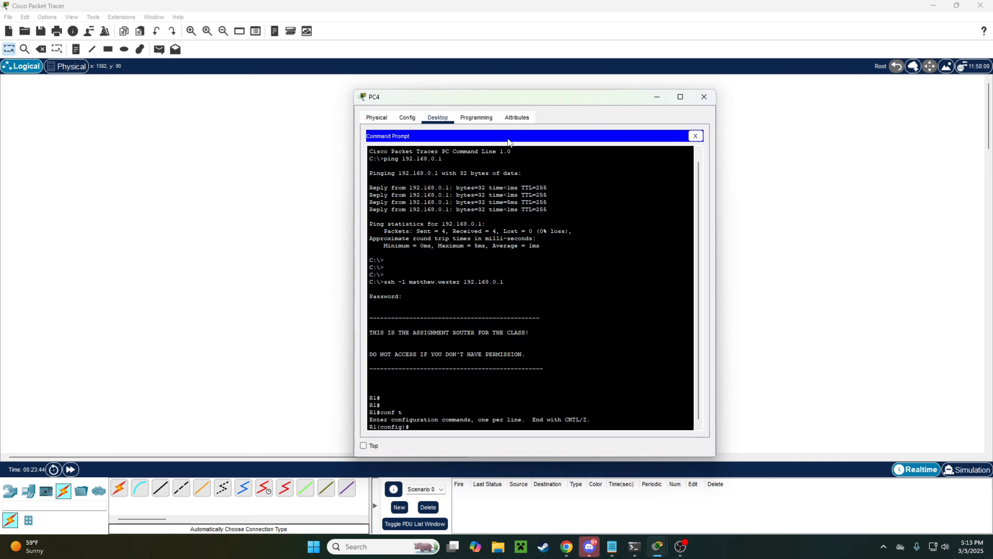
key("Return")
key("Return")
key("Return")
key("Return")
type("do sho ")
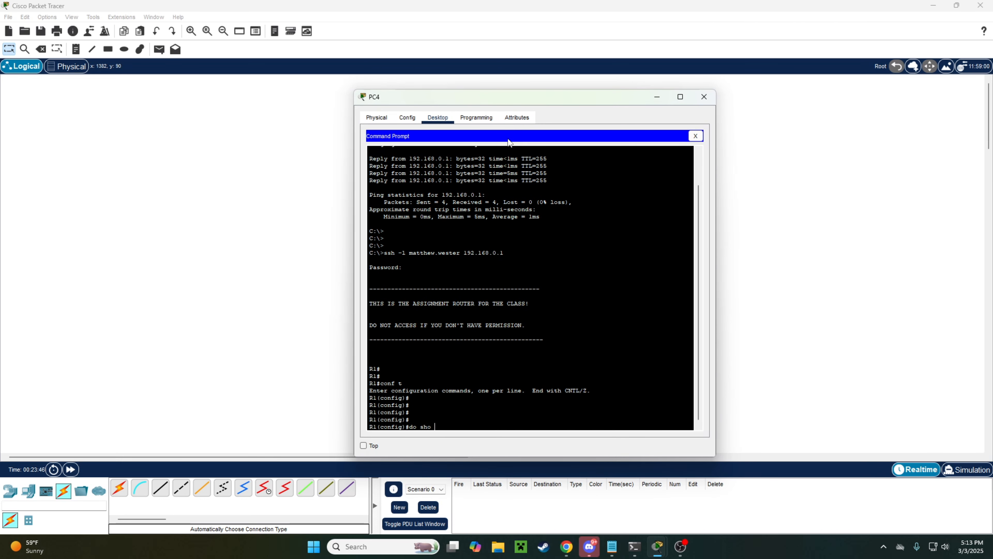
type("run")
key("Return")
key("space")
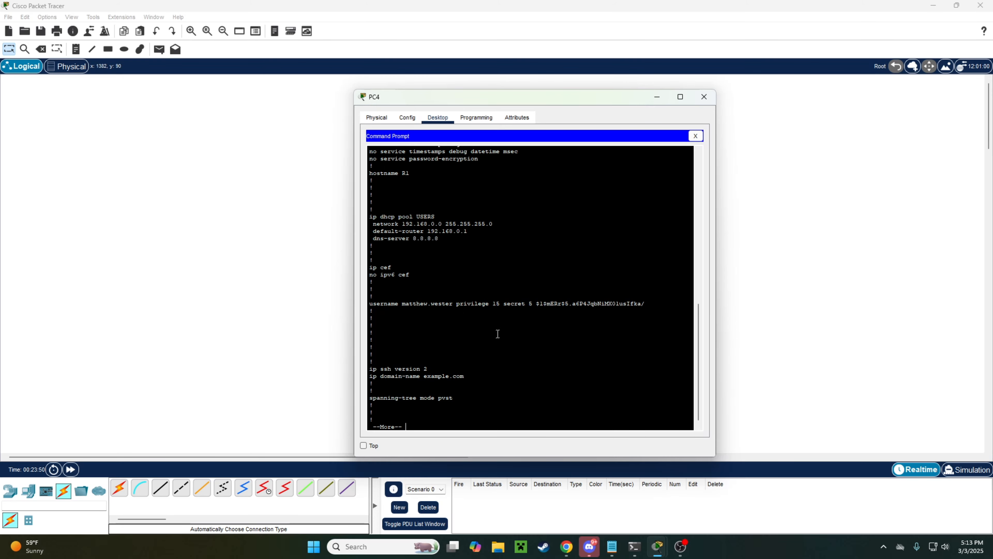
Step: Move PC4's window aside to reveal the topology, then close it
left_click_drag(490, 91, 650, 89)
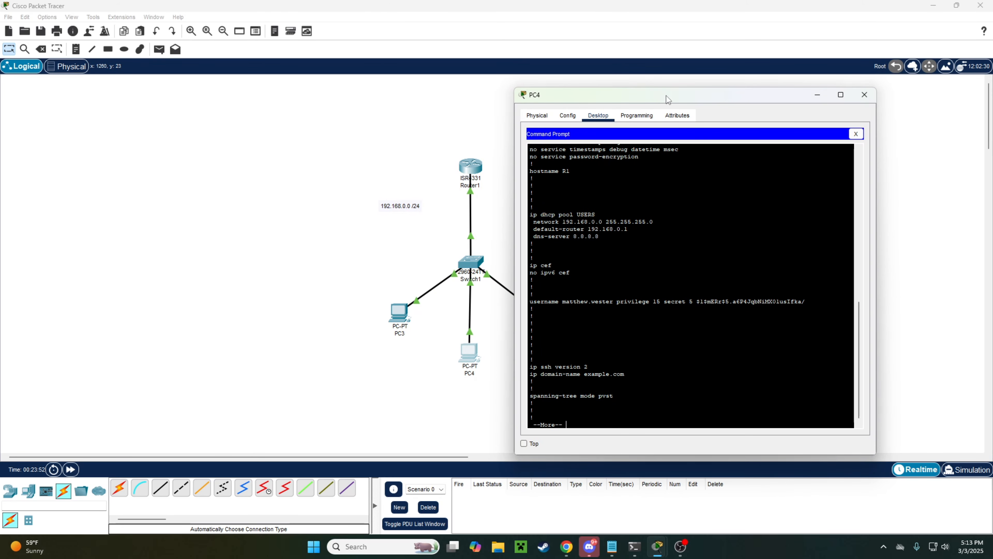
left_click_drag(660, 97, 721, 89)
left_click(638, 231)
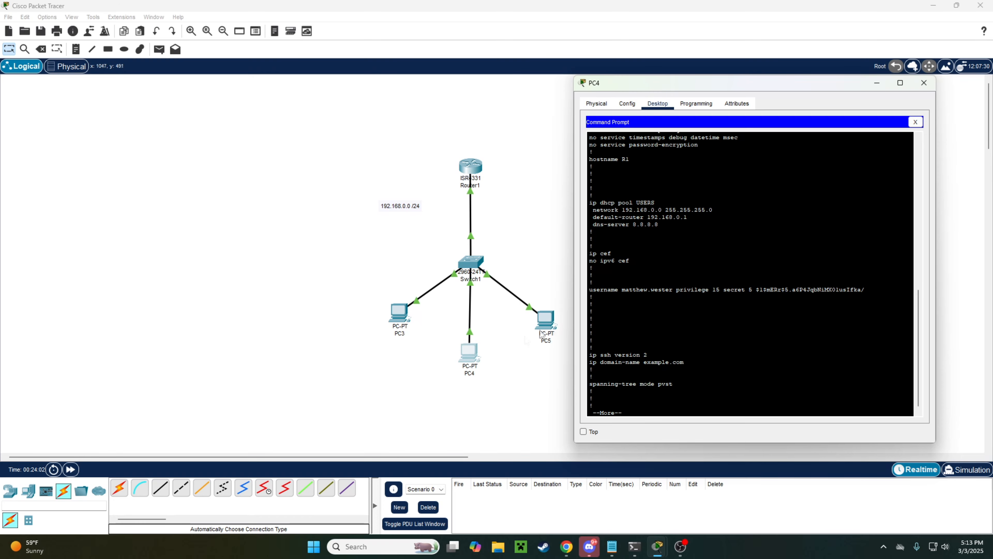
left_click_drag(682, 84, 342, 93)
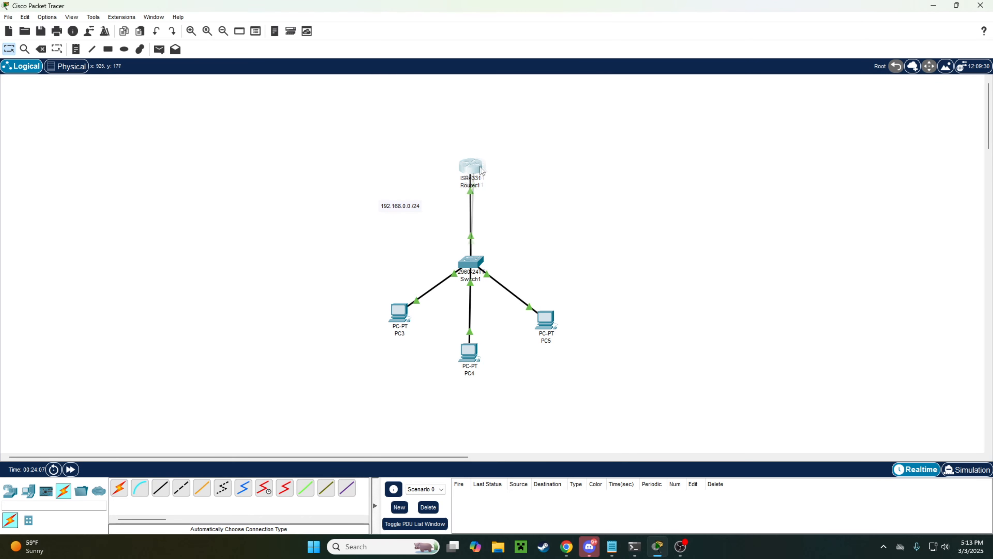
Step: Open the reference screenshot of the 192.168.0.0/24 and 192.168.1.0/24 router LANs and move it down beside the topology
left_click_drag(470, 166, 535, 188)
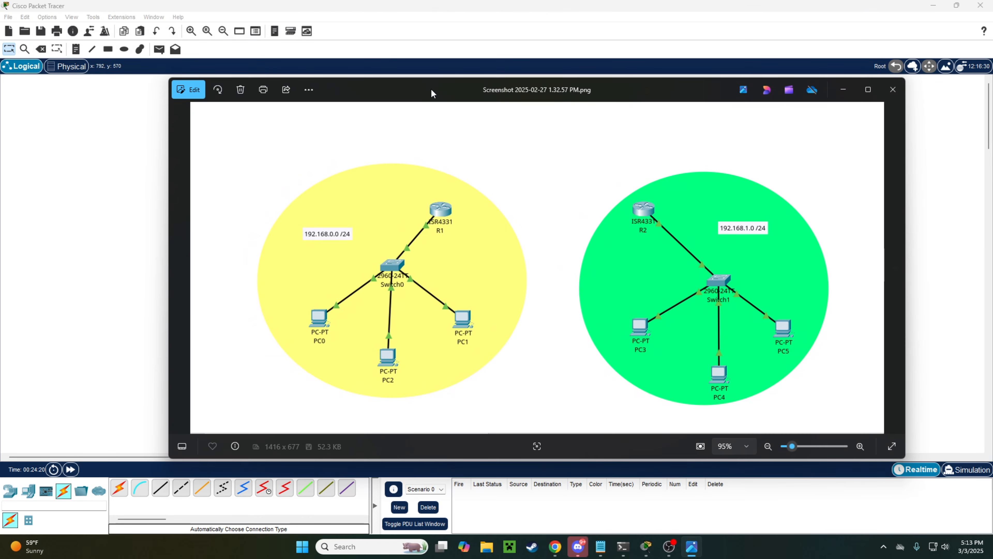
left_click_drag(432, 93, 419, 92)
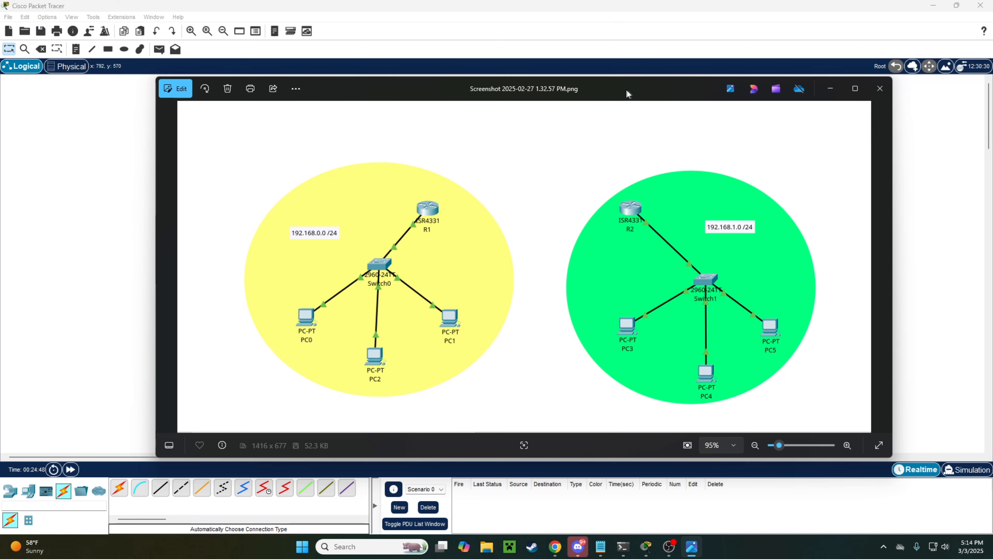
mouse_move(588, 95)
left_mouse_down()
mouse_move(587, 107)
mouse_move(595, 102)
left_mouse_up()
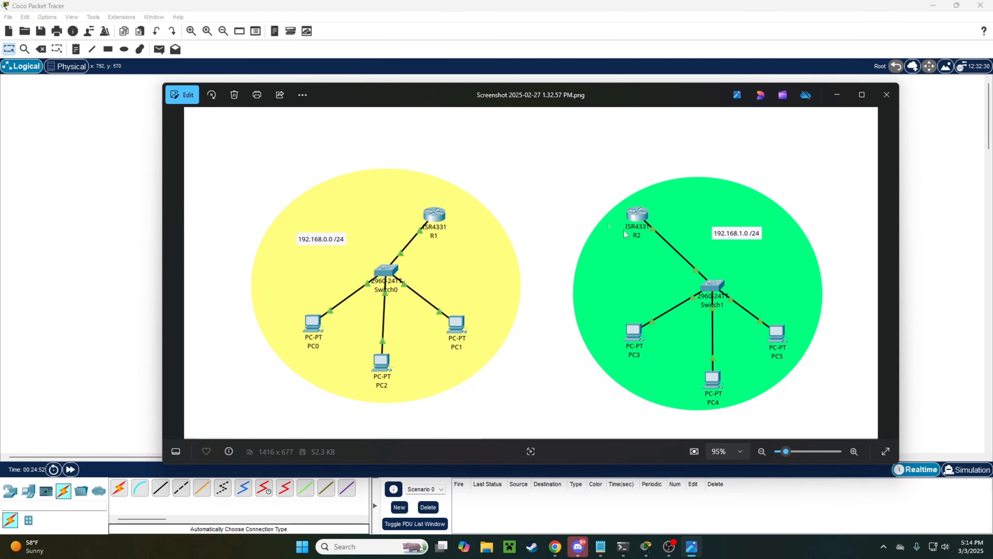
left_click_drag(587, 94, 532, 387)
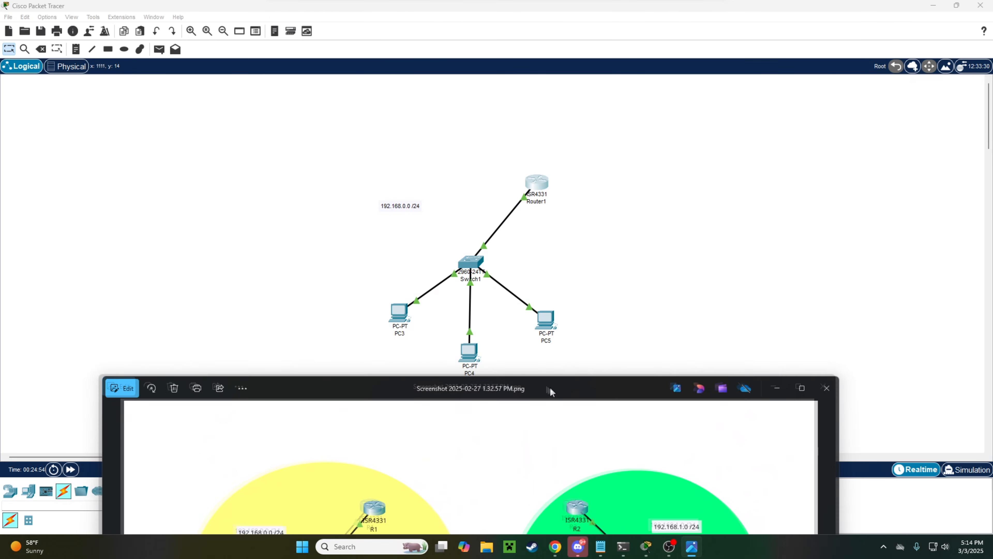
Step: Close the reference screenshot and place an ISR4331 router, Router2, to the right of Router1
left_click(832, 387)
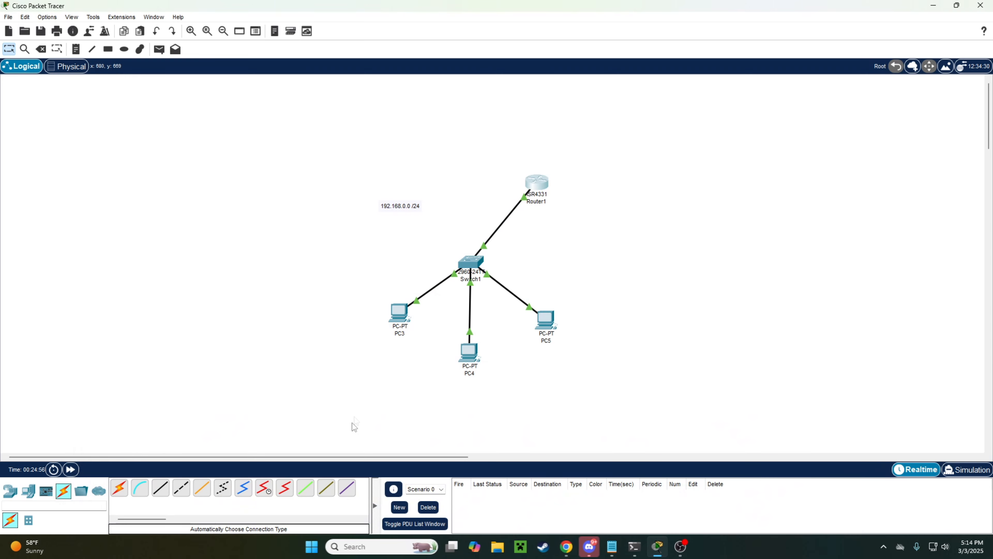
left_click_drag(387, 458, 458, 450)
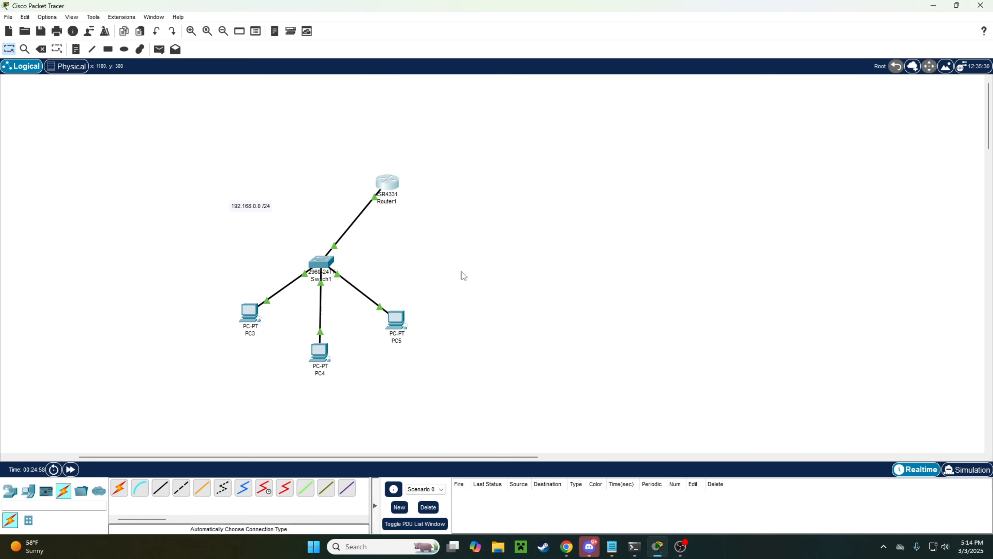
left_click(16, 494)
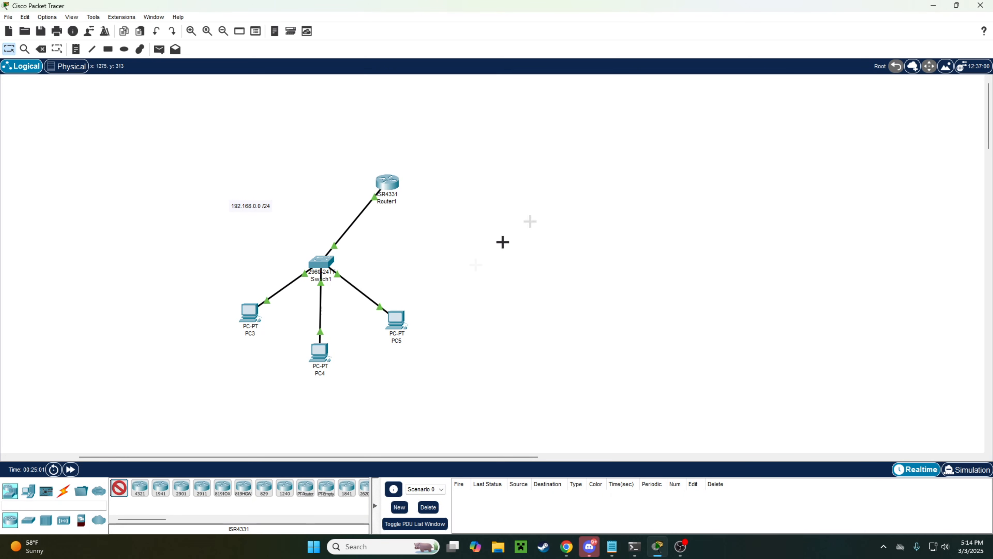
left_click(646, 185)
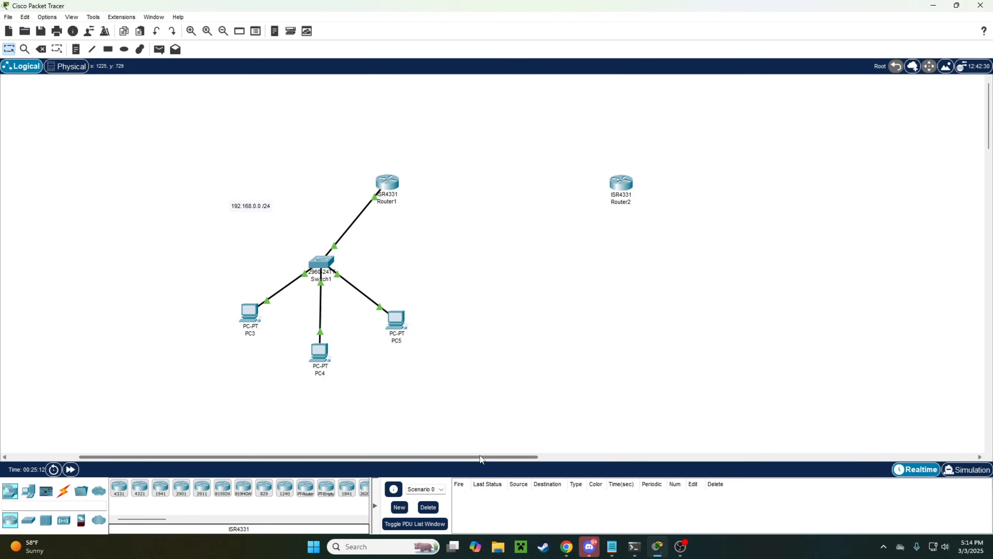
left_click_drag(477, 457, 413, 460)
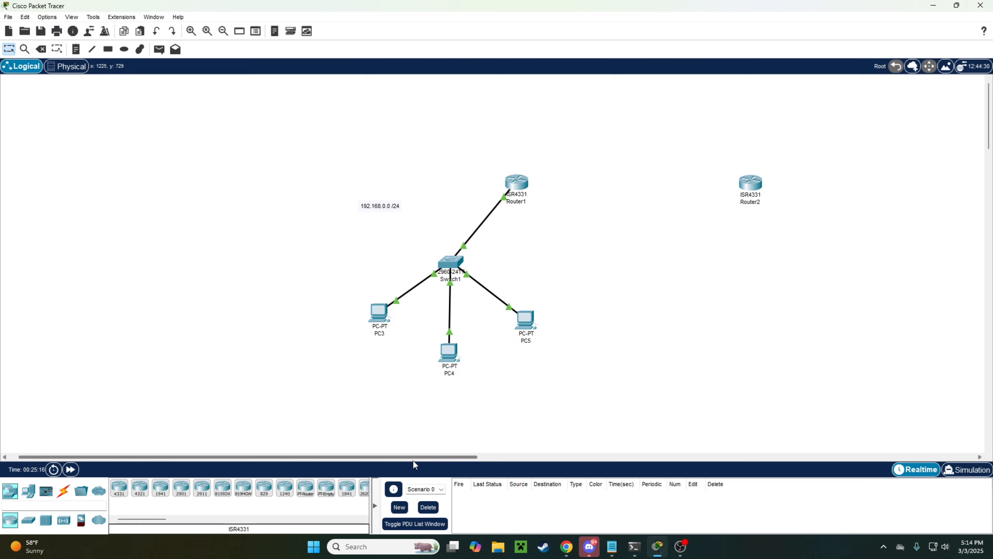
left_click_drag(413, 460, 415, 461)
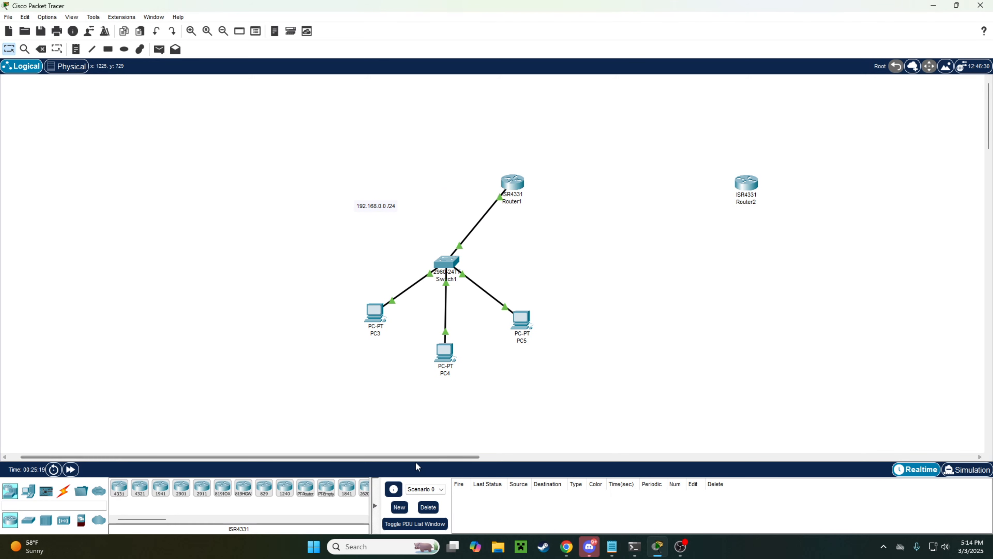